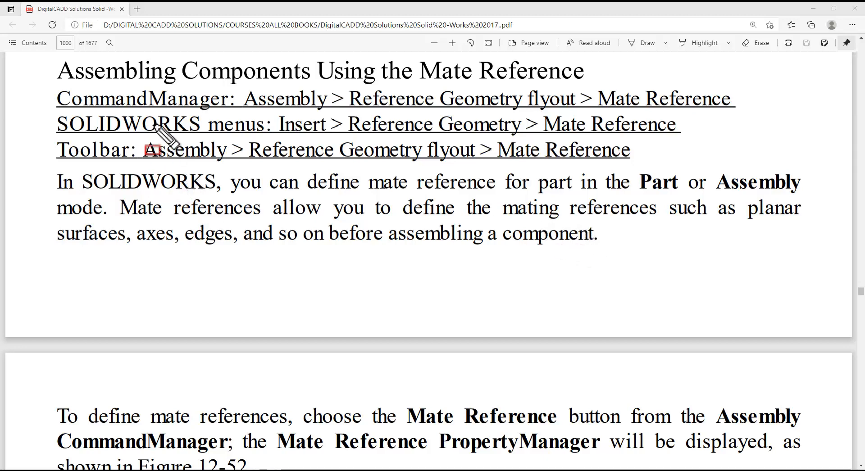
pyautogui.moveTo(50, 56)
pyautogui.mouseDown()
pyautogui.moveTo(150, 108)
pyautogui.moveTo(413, 145)
pyautogui.moveTo(751, 165)
pyautogui.mouseUp()
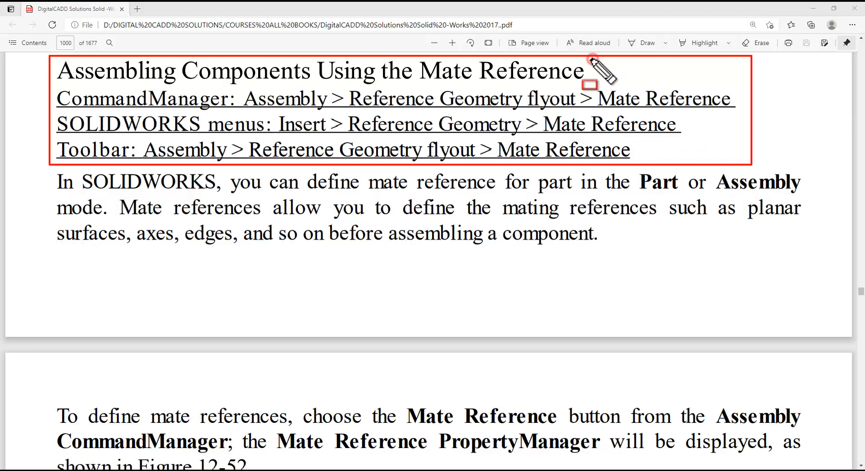
pyautogui.moveTo(593, 59)
pyautogui.mouseDown()
pyautogui.moveTo(502, 82)
pyautogui.moveTo(49, 89)
pyautogui.mouseUp()
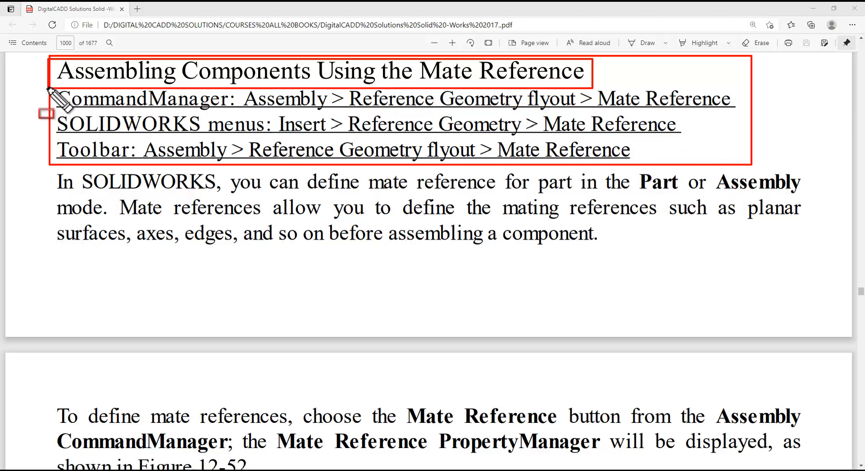
pyautogui.moveTo(48, 88); pyautogui.dragTo(52, 85)
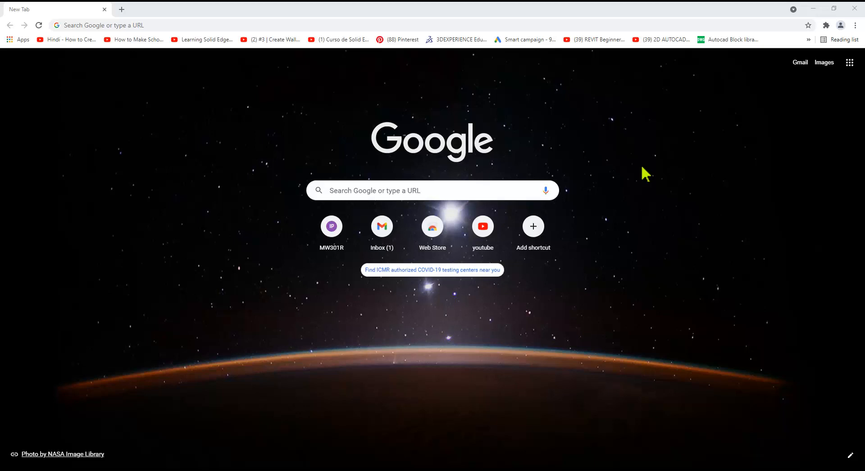
# Step: Go to digitalcadd.com in the web browser and open the Solid-Works 2020 Premium Course from the popular courses
pyautogui.click(153, 23)
pyautogui.write('digitalcadd.com')
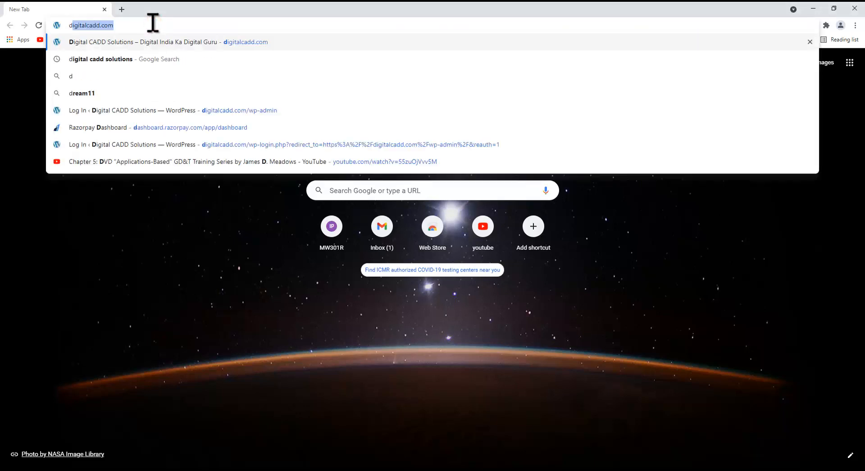
pyautogui.press('Return')
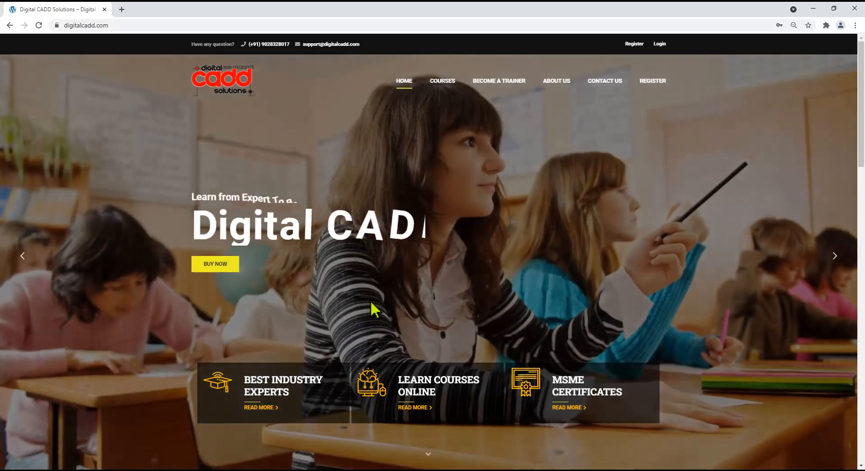
pyautogui.scroll(-8, 356, 345)
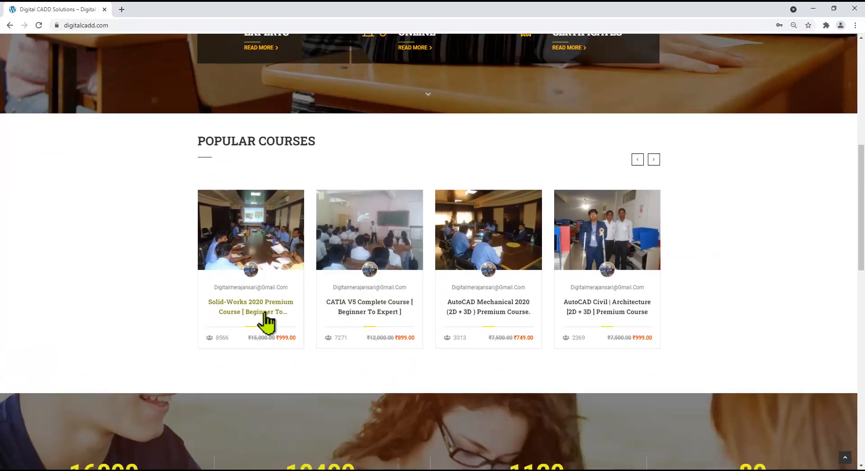
pyautogui.click(260, 311)
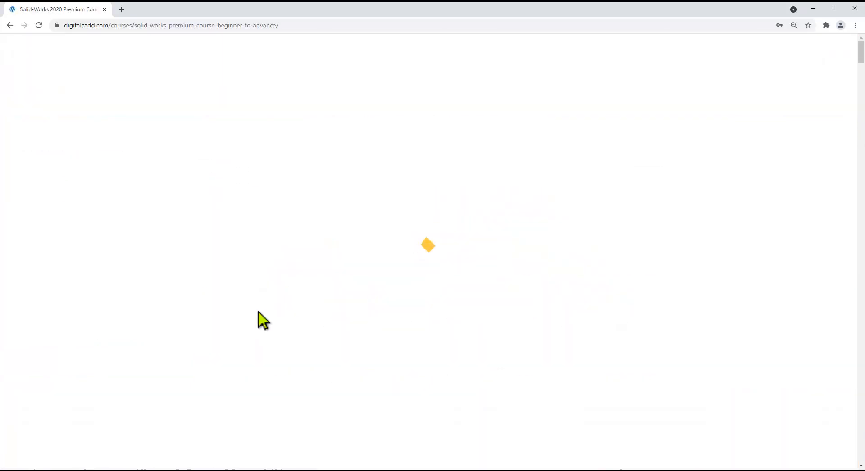
# Step: Look through the chapter-by-chapter overview of the Solid-Works 2020 course, enlarging the page to 110%
pyautogui.scroll(-10, 285, 323)
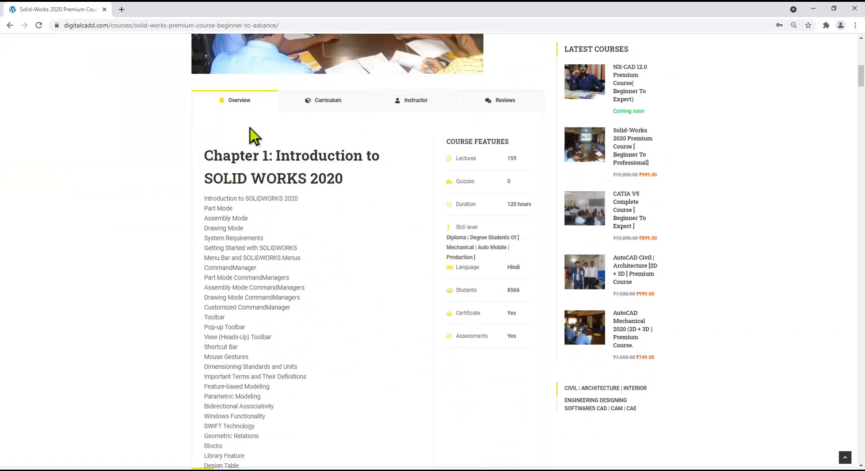
pyautogui.scroll(-20, 284, 376)
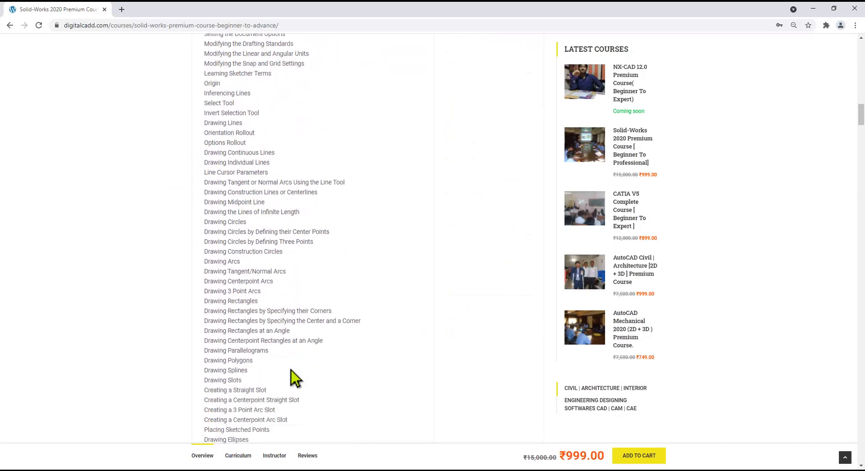
pyautogui.keyDown('ctrl'); pyautogui.scroll(2, 293, 378); pyautogui.keyUp('ctrl')
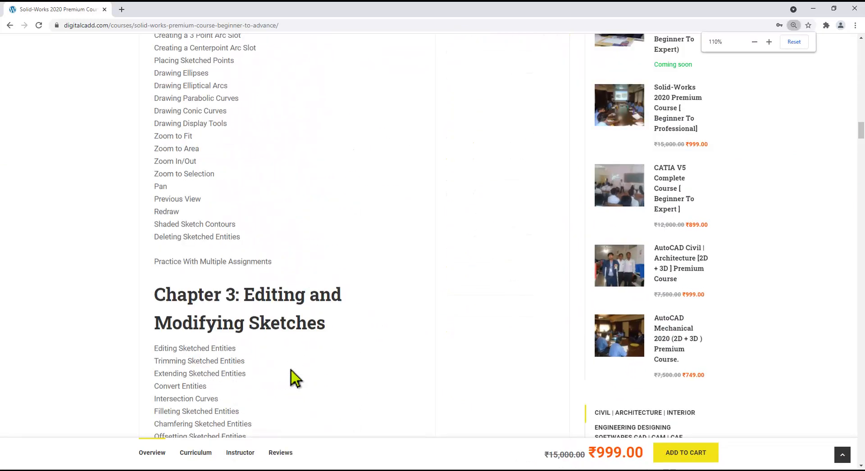
pyautogui.scroll(-10, 294, 378)
pyautogui.scroll(-15, 296, 374)
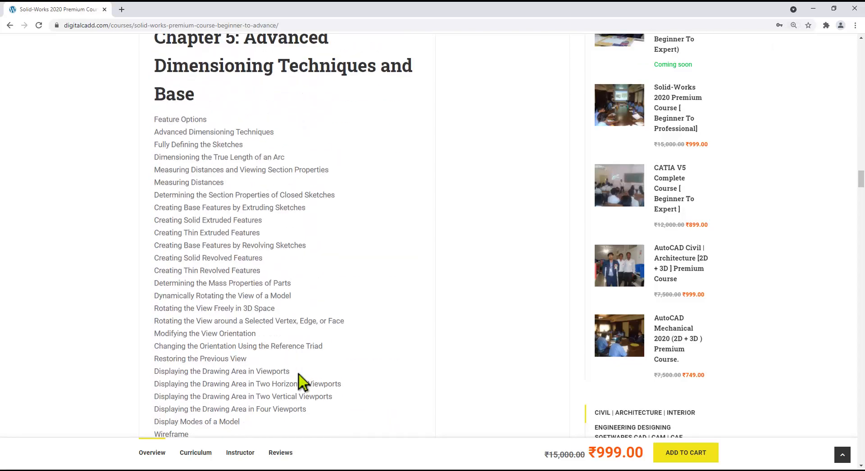
pyautogui.scroll(9, 301, 370)
pyautogui.scroll(20, 299, 363)
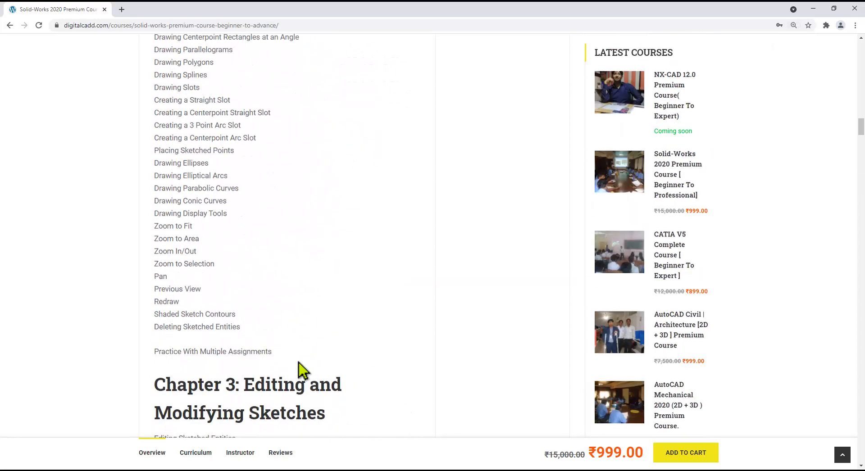
pyautogui.scroll(15, 299, 366)
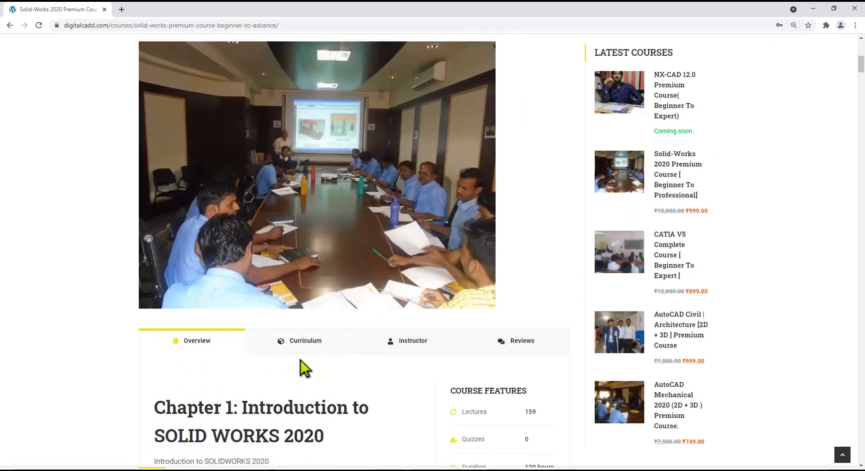
# Step: Examine the course curriculum, looking through the lectures of the sketcher and solid modeling sections
pyautogui.click(303, 348)
pyautogui.scroll(-20, 312, 349)
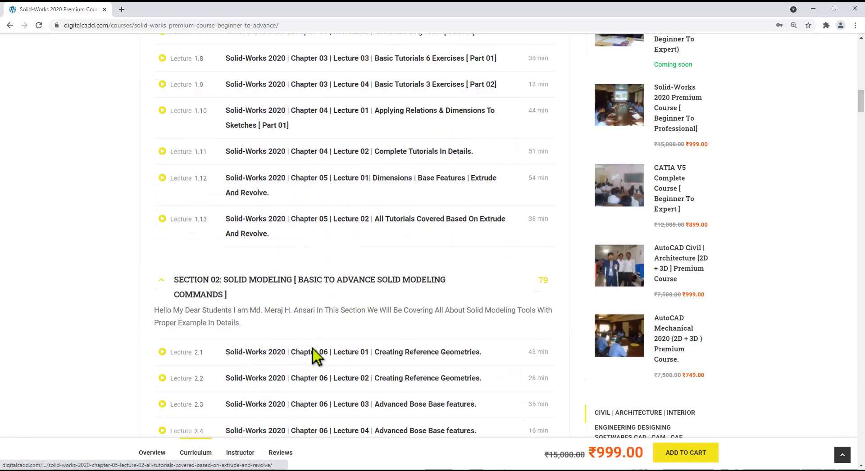
pyautogui.scroll(-20, 314, 351)
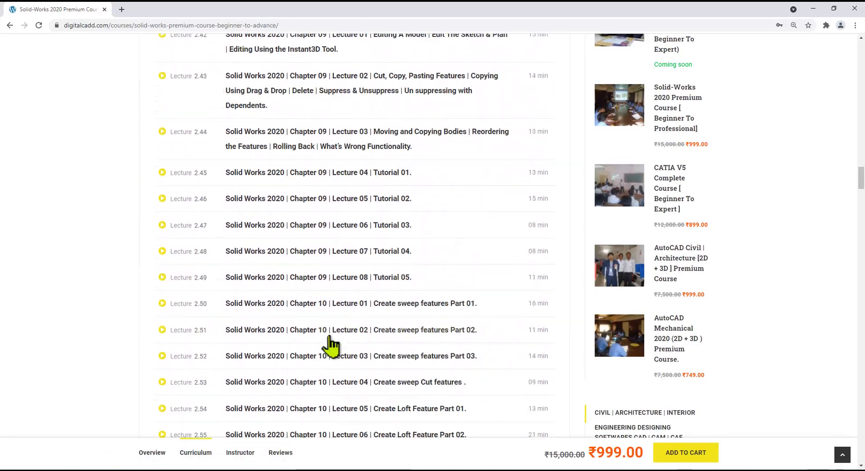
pyautogui.scroll(-6, 329, 336)
pyautogui.scroll(20, 339, 342)
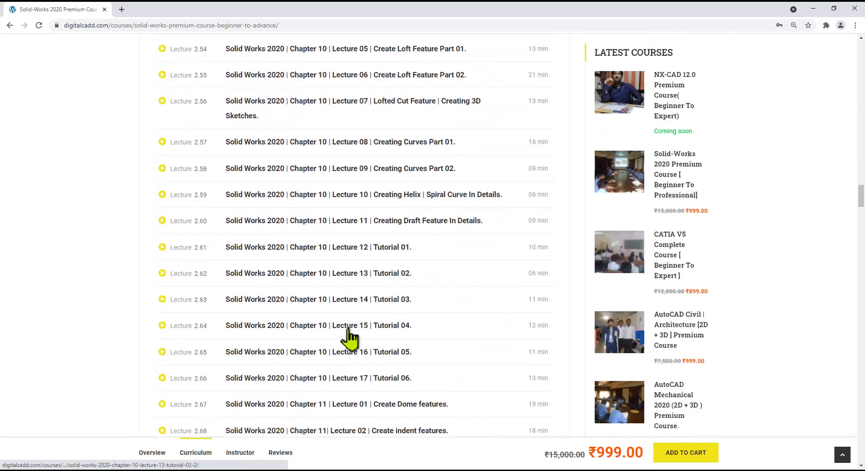
pyautogui.scroll(20, 380, 333)
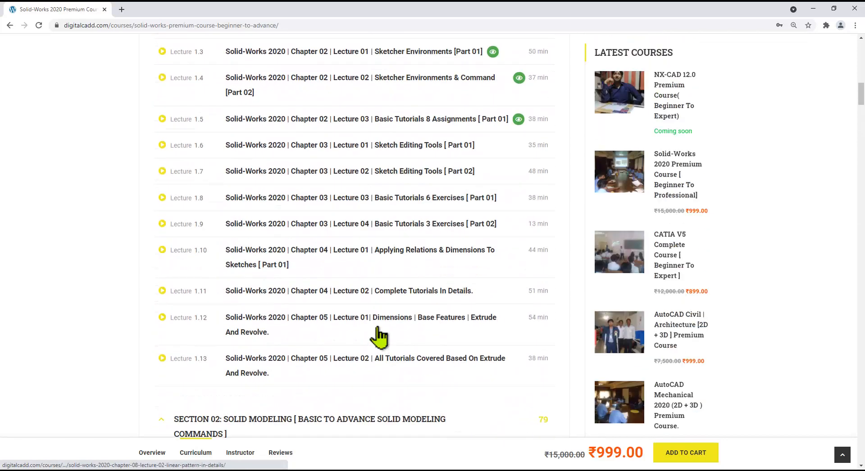
pyautogui.scroll(-5, 320, 348)
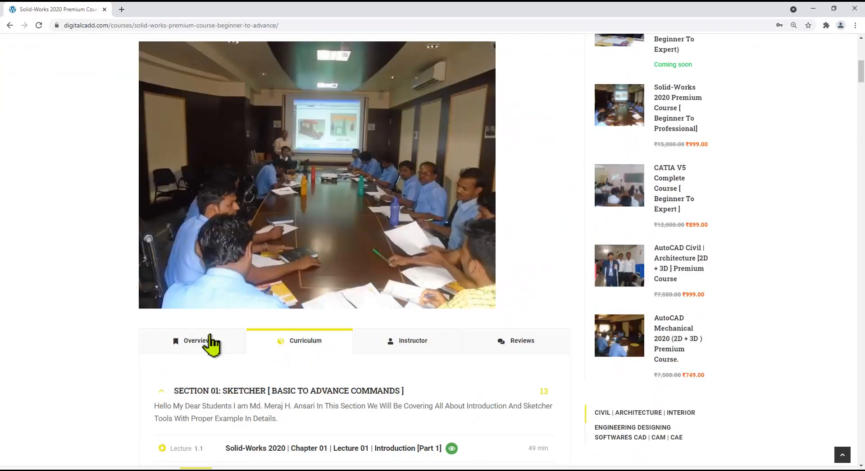
# Step: Return to the course overview and examine the course features, including students and certificate, and the purchase price
pyautogui.click(209, 344)
pyautogui.scroll(-5, 316, 365)
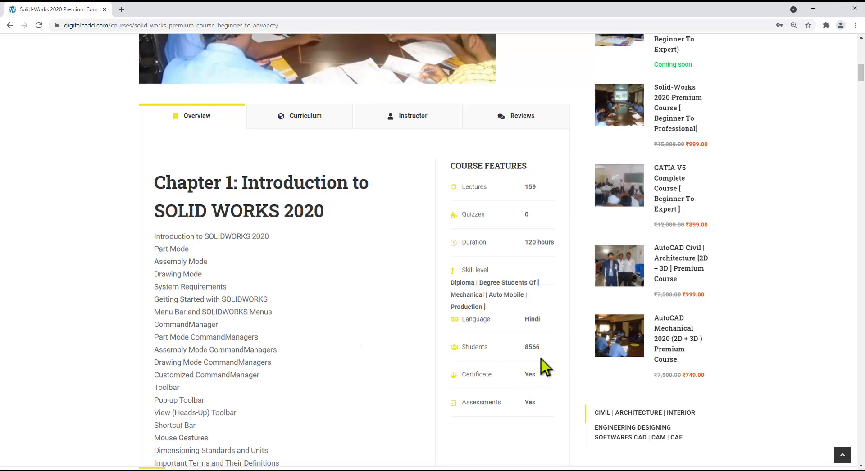
pyautogui.moveTo(547, 336); pyautogui.dragTo(446, 359)
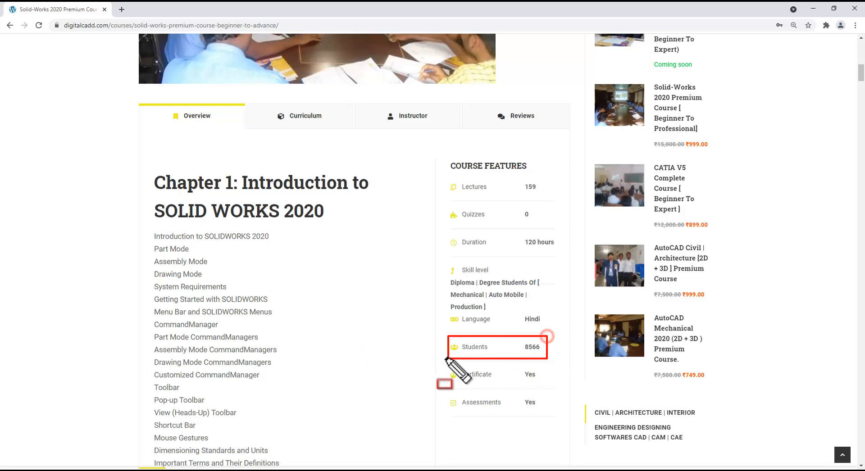
pyautogui.moveTo(556, 364); pyautogui.dragTo(446, 385)
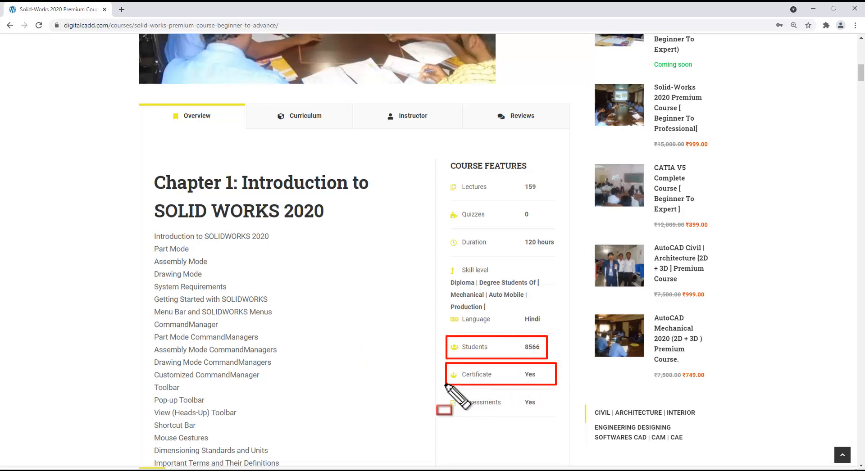
pyautogui.press('Escape')
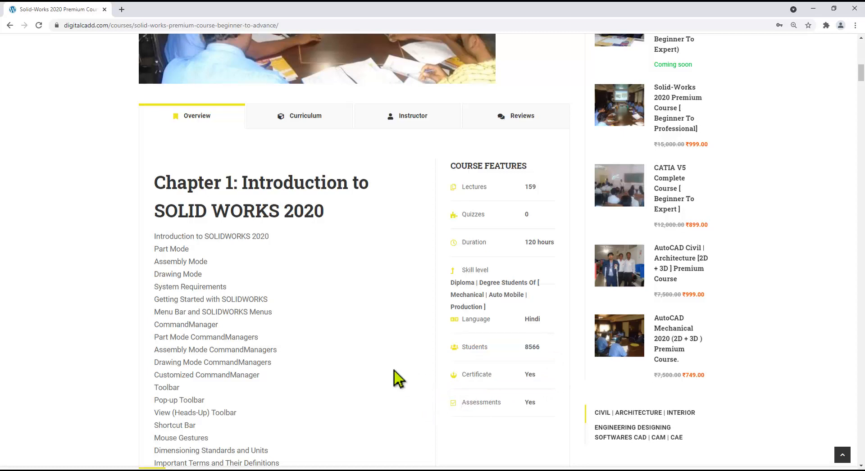
pyautogui.scroll(3, 358, 347)
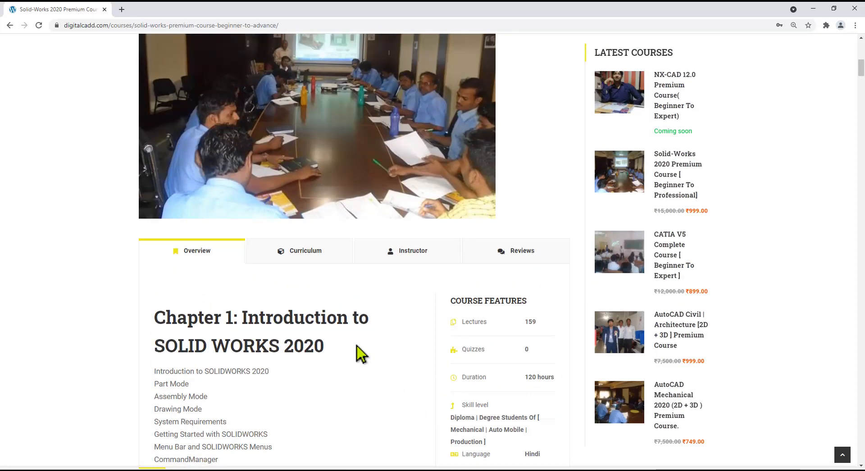
pyautogui.scroll(-1, 361, 354)
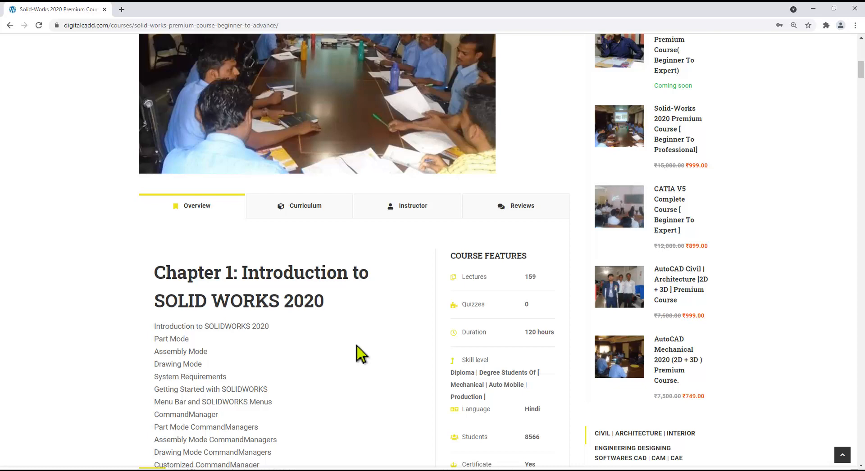
pyautogui.scroll(-5, 358, 353)
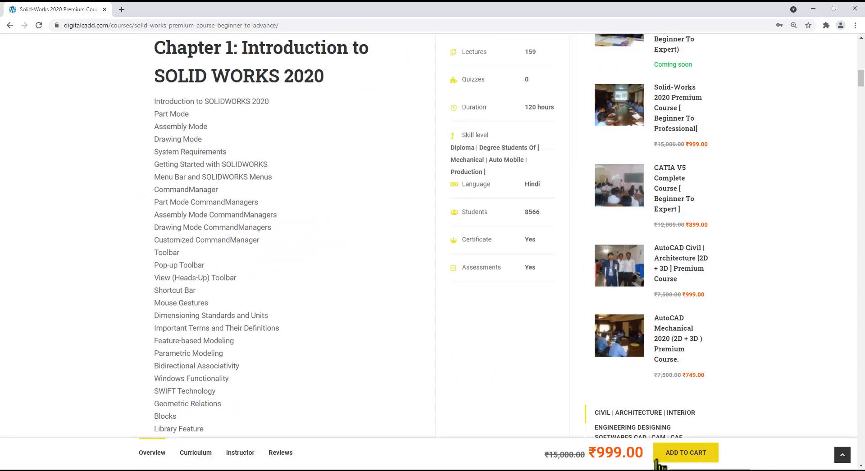
pyautogui.moveTo(736, 434)
pyautogui.mouseDown()
pyautogui.moveTo(705, 448)
pyautogui.moveTo(560, 454)
pyautogui.moveTo(542, 467)
pyautogui.mouseUp()
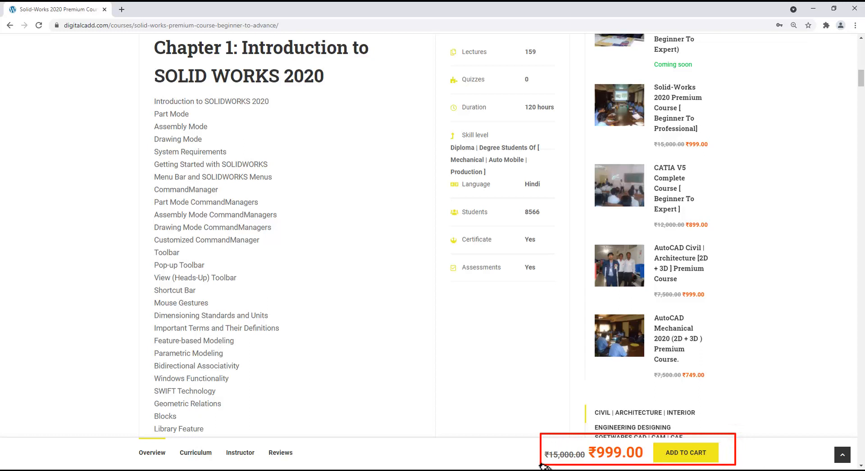
pyautogui.moveTo(465, 370); pyautogui.dragTo(446, 358)
pyautogui.press('Escape')
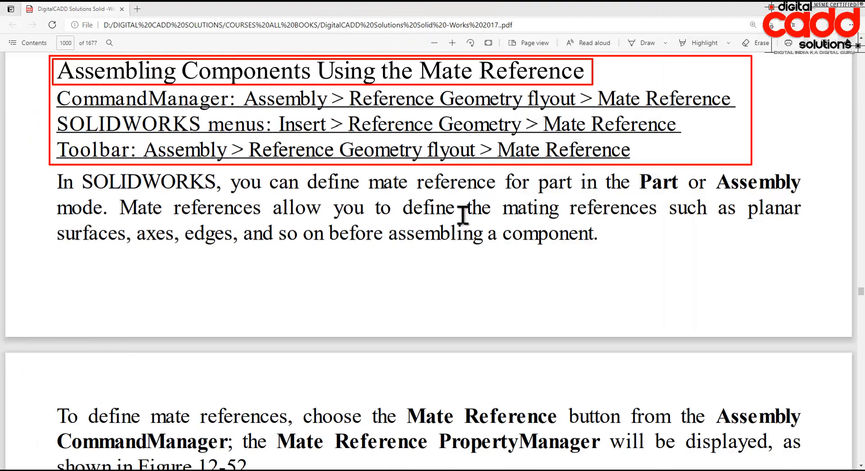
pyautogui.press('Escape')
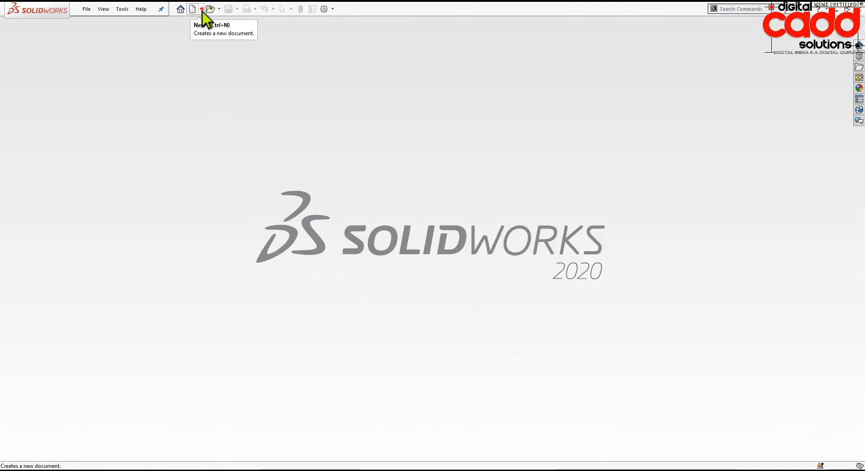
# Step: Switch to SOLIDWORKS and create a new assembly document, cancelling the initial component insertion
pyautogui.click(201, 8)
pyautogui.click(222, 21)
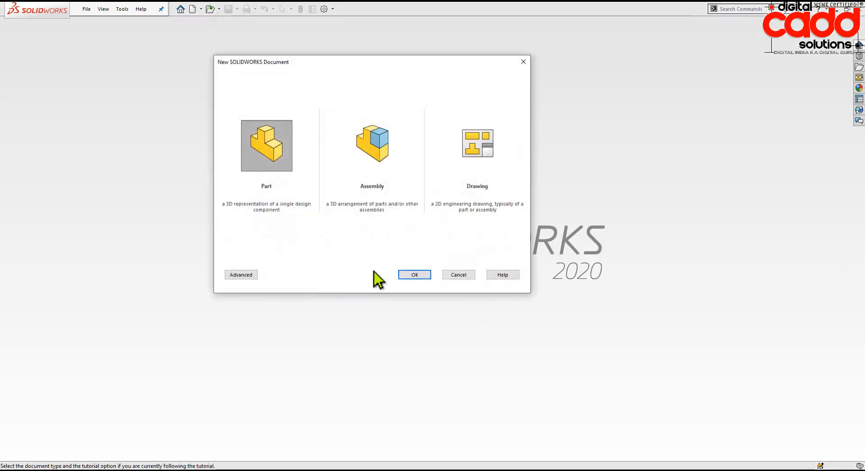
pyautogui.click(378, 149)
pyautogui.click(413, 275)
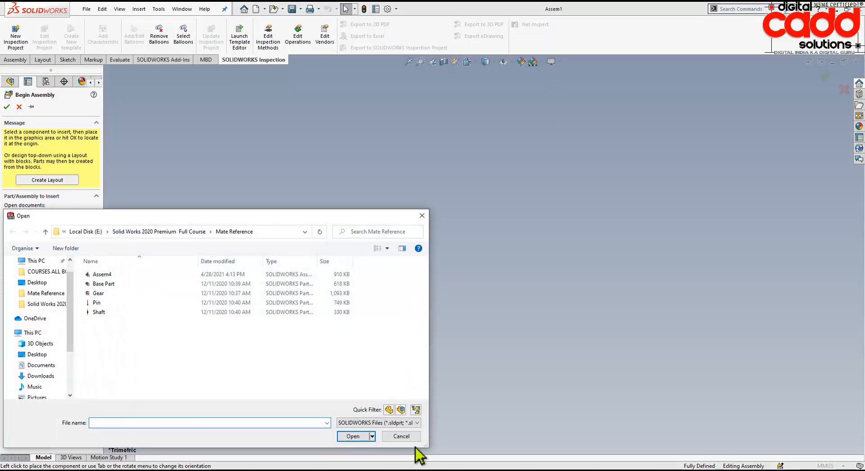
pyautogui.moveTo(251, 221); pyautogui.dragTo(420, 199)
pyautogui.click(559, 408)
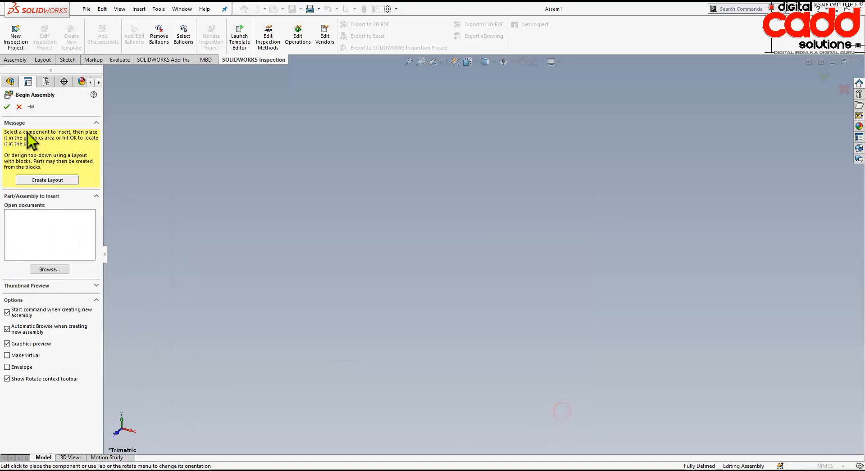
pyautogui.click(19, 107)
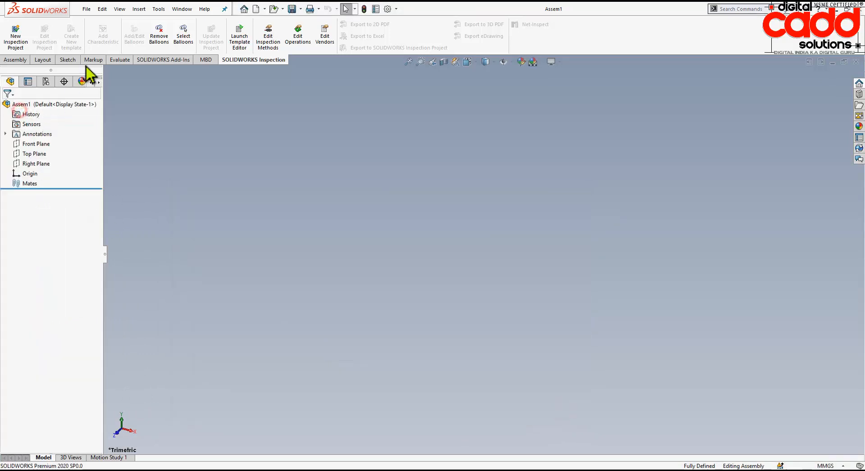
# Step: Open the Base Part, Gear, Pin and Shaft part files together from the Mate Reference folder
pyautogui.click(274, 9)
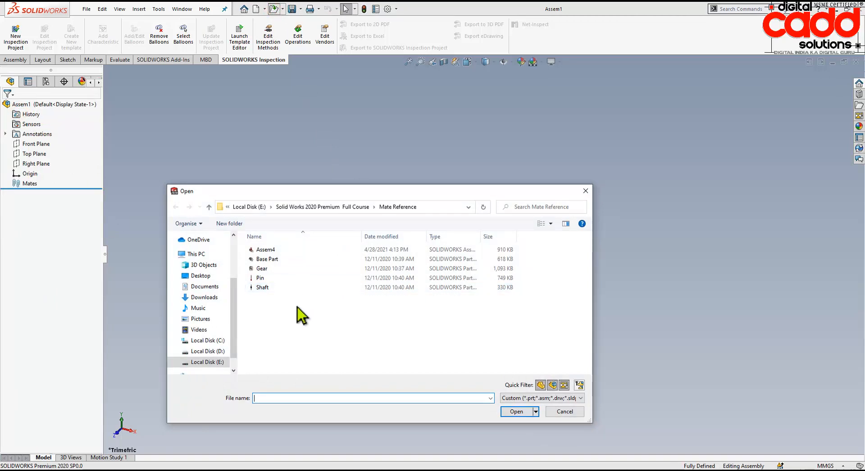
pyautogui.moveTo(280, 321); pyautogui.dragTo(271, 295)
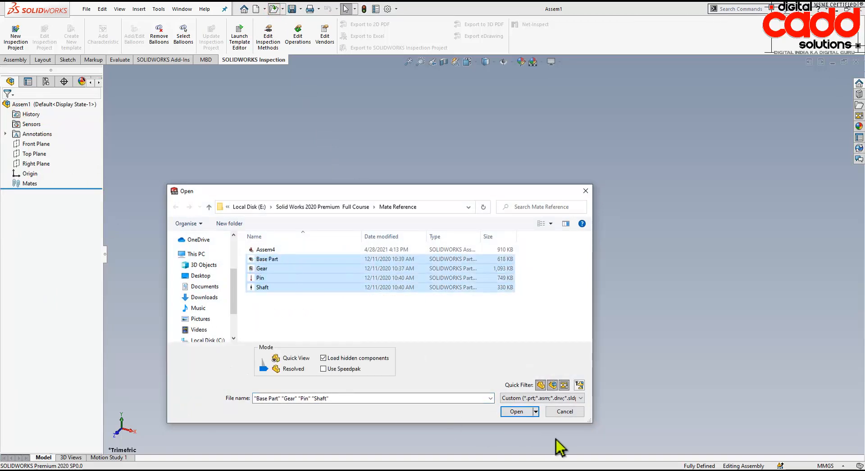
pyautogui.click(516, 412)
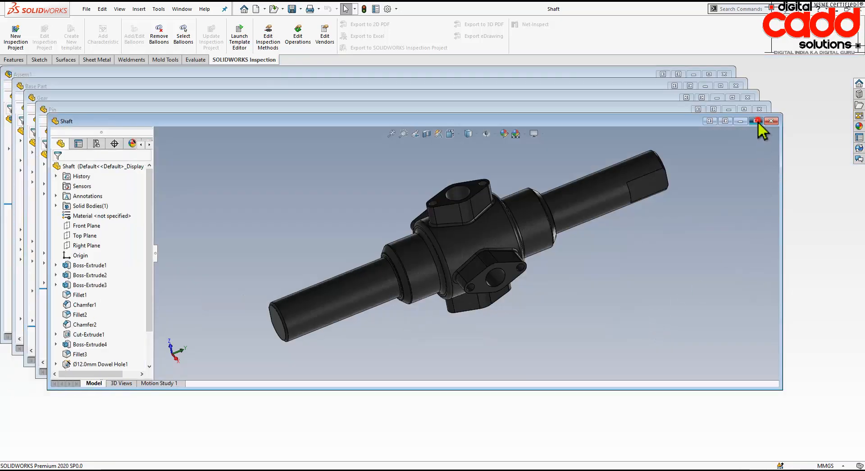
# Step: Maximize the Shaft document, roll its feature history back to the start and forward to the end, and inspect the part from several angles
pyautogui.click(757, 121)
pyautogui.moveTo(763, 145); pyautogui.dragTo(582, 339, button='middle')
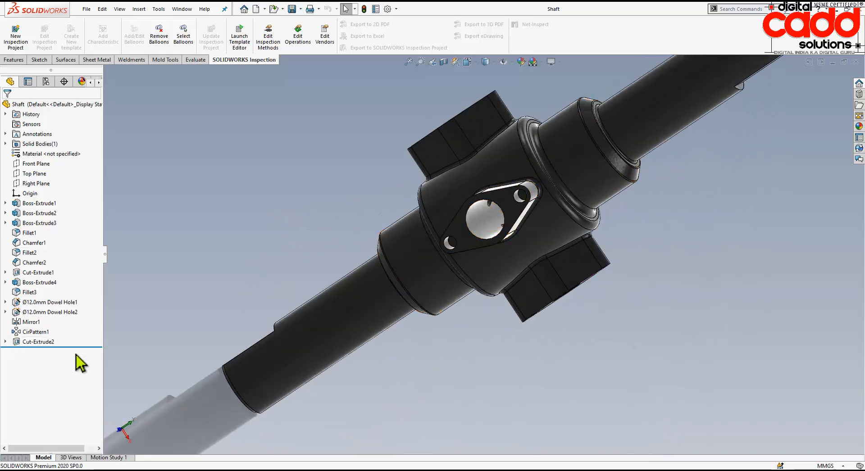
pyautogui.moveTo(77, 347); pyautogui.dragTo(53, 198)
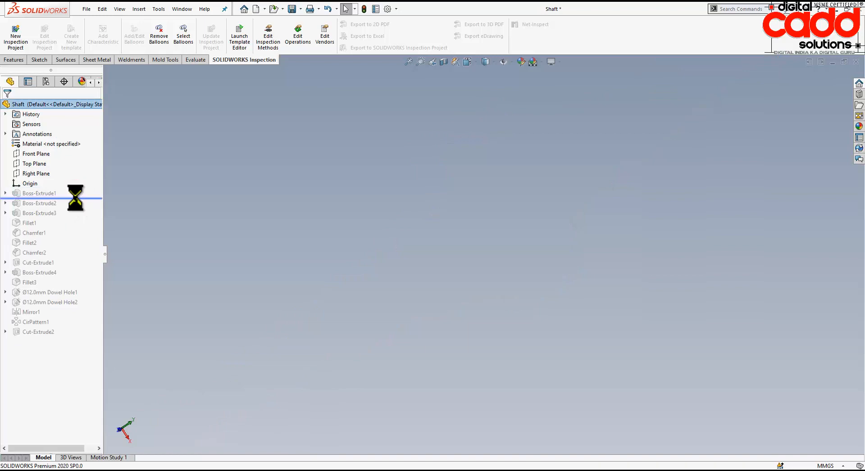
pyautogui.moveTo(84, 208); pyautogui.dragTo(86, 349)
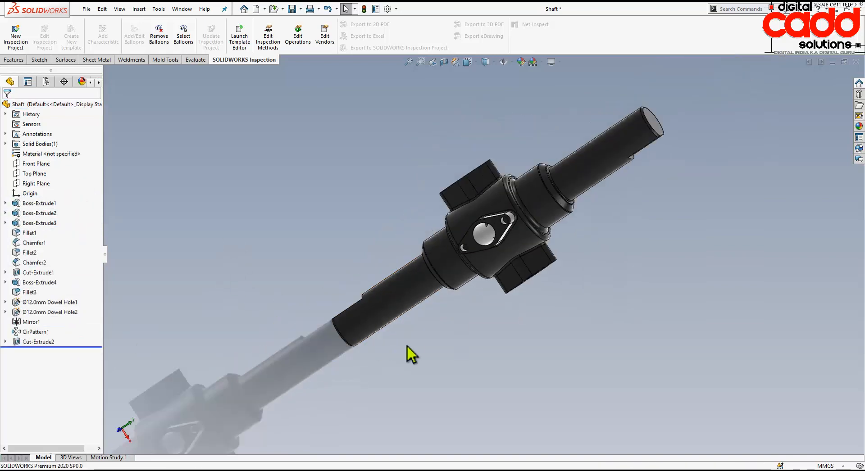
pyautogui.scroll(-2, 521, 280)
pyautogui.moveTo(523, 280); pyautogui.dragTo(558, 303, button='middle')
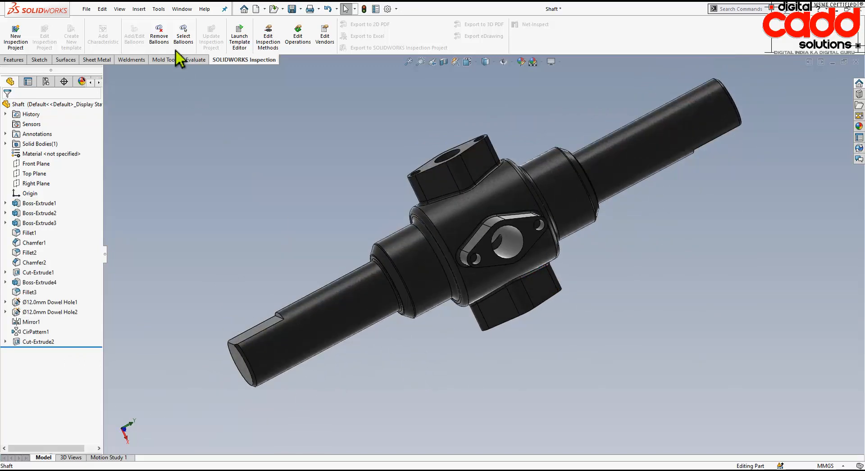
# Step: Switch through the open Pin, Gear and Base Part documents, orbiting the Gear and the Base Part to examine their geometry
pyautogui.click(181, 10)
pyautogui.click(192, 135)
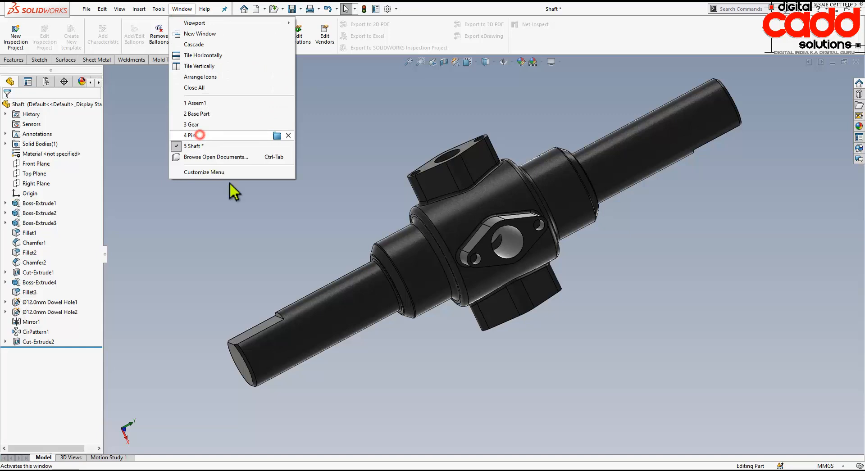
pyautogui.click(182, 9)
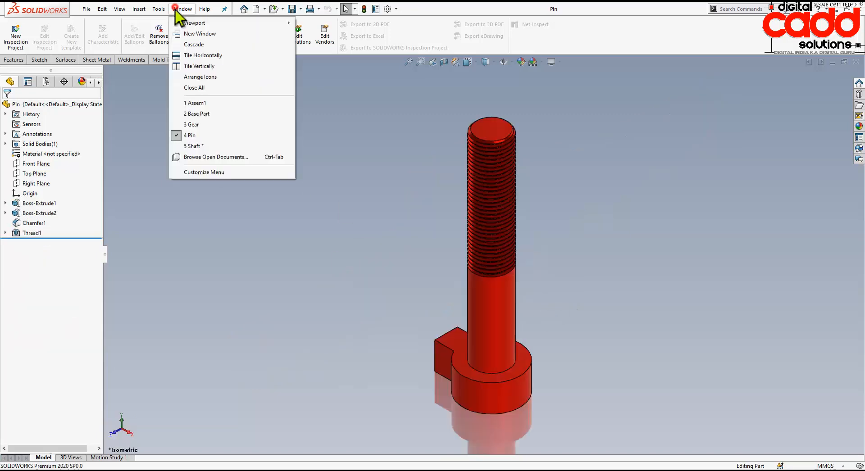
pyautogui.click(193, 125)
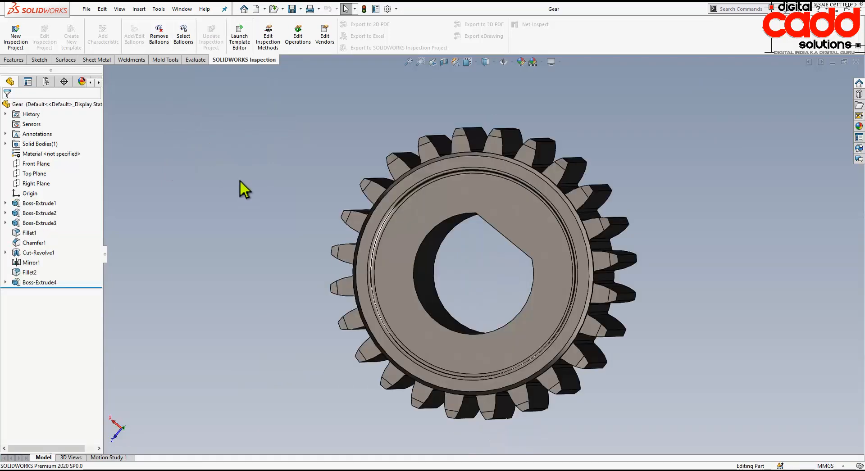
pyautogui.click(182, 9)
pyautogui.click(243, 258)
pyautogui.moveTo(637, 330); pyautogui.dragTo(444, 276, button='middle')
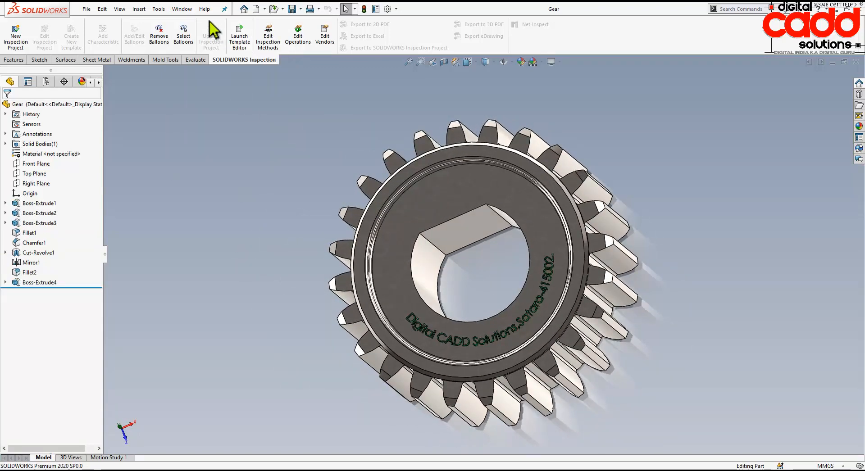
pyautogui.click(178, 9)
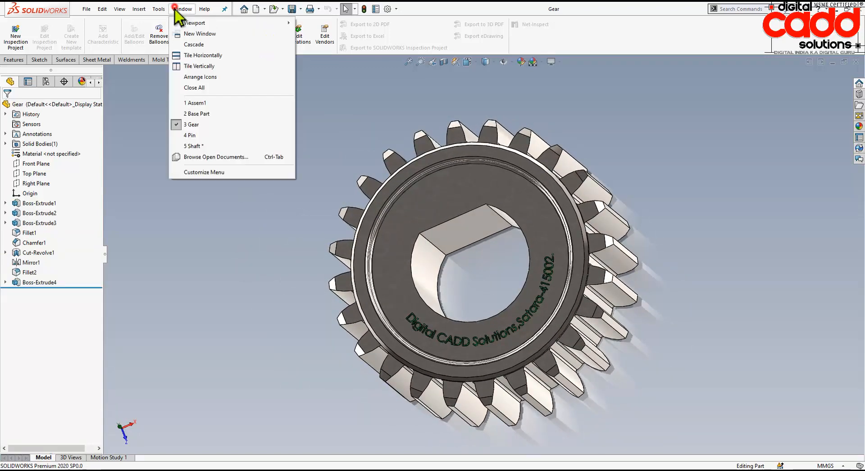
pyautogui.click(204, 114)
pyautogui.moveTo(464, 315); pyautogui.dragTo(492, 373, button='middle')
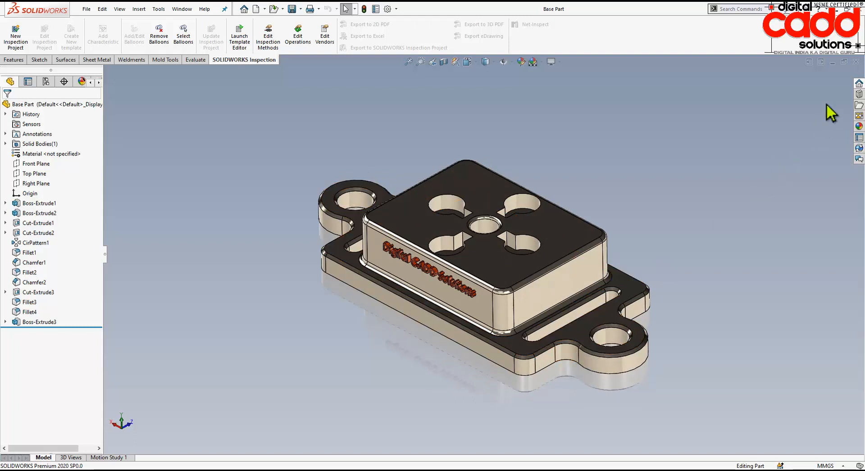
# Step: Close the four open part documents, saving all modified documents, and return to the empty assembly
pyautogui.click(857, 63)
pyautogui.click(856, 62)
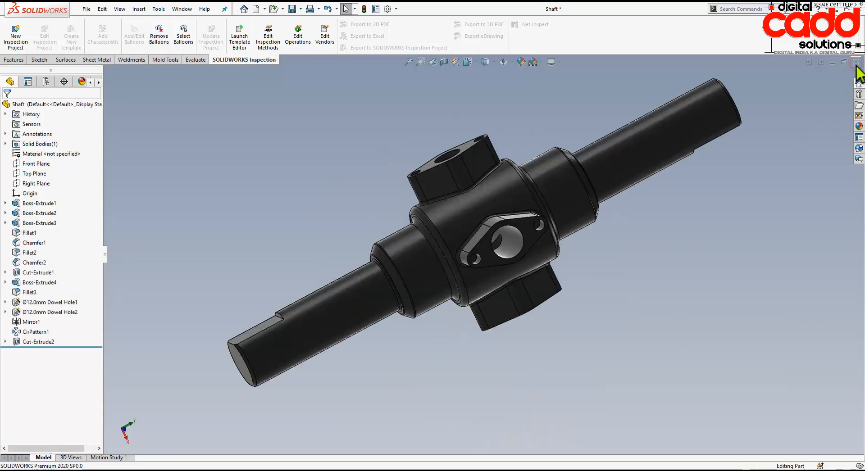
pyautogui.click(856, 62)
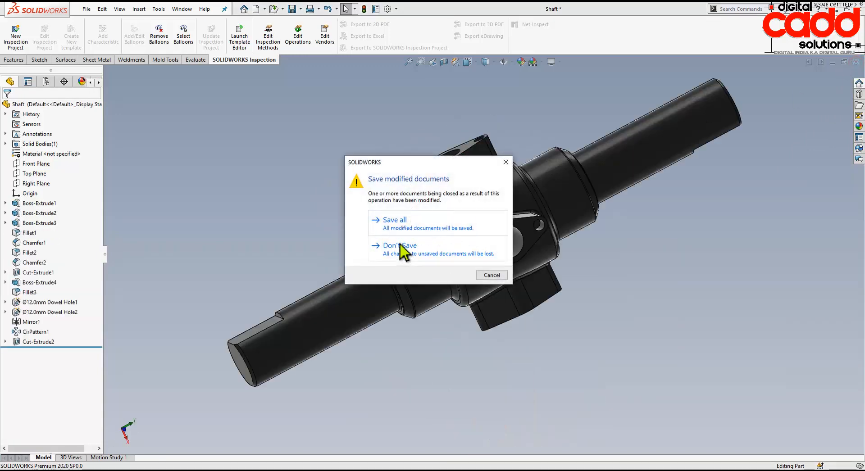
pyautogui.click(397, 227)
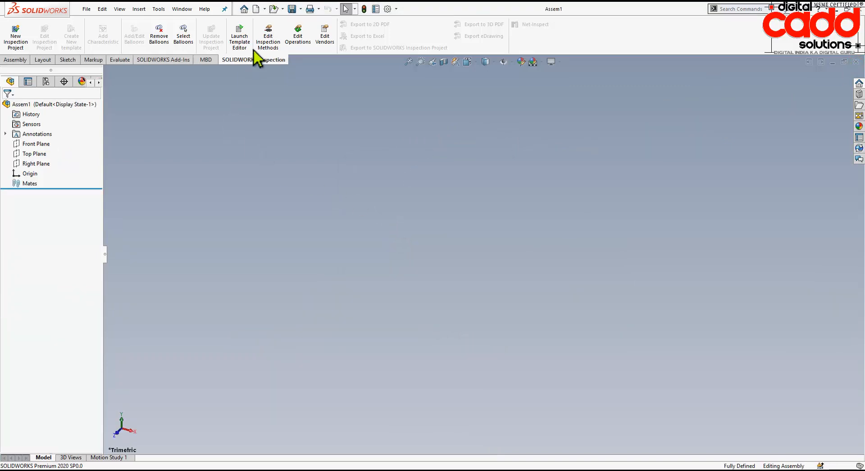
# Step: Create a new assembly document, place the Base Part from the Mate Reference folder as its first component and show the isometric view
pyautogui.click(256, 9)
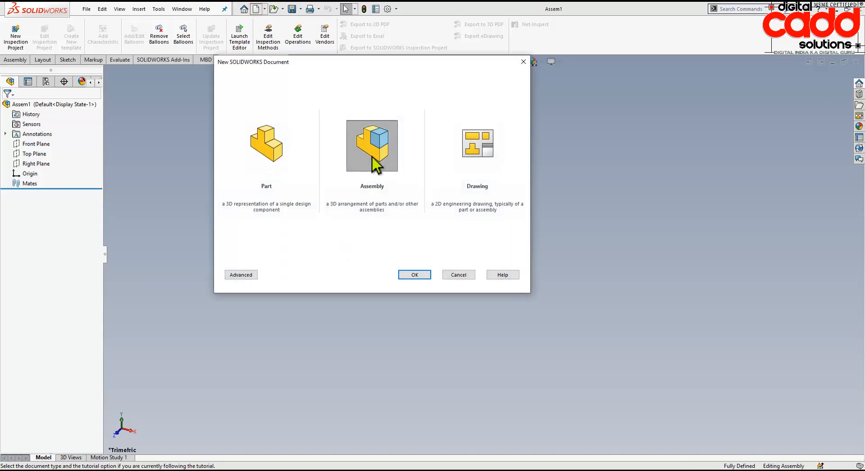
pyautogui.click(412, 279)
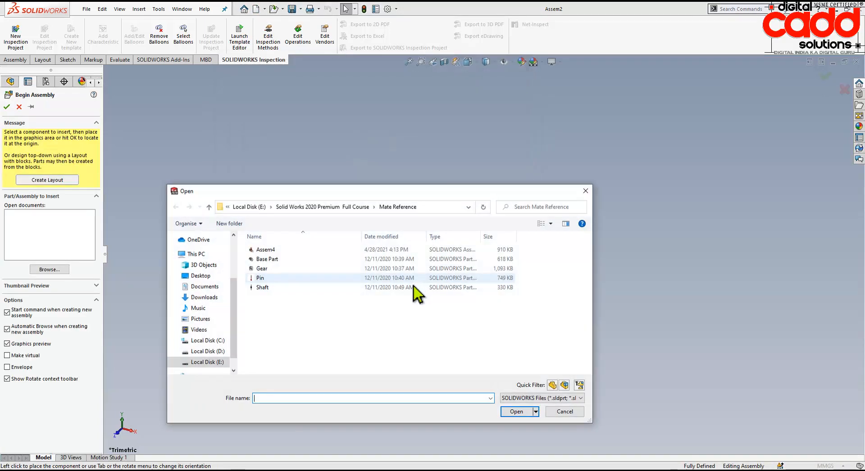
pyautogui.click(271, 259)
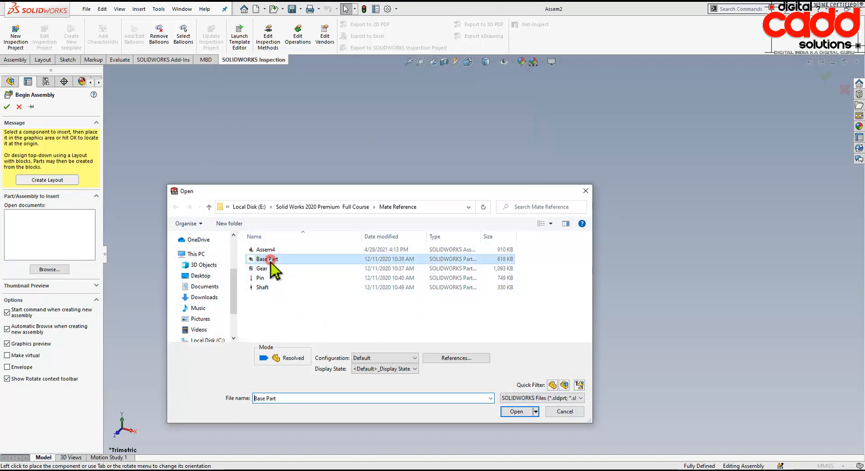
pyautogui.click(270, 260)
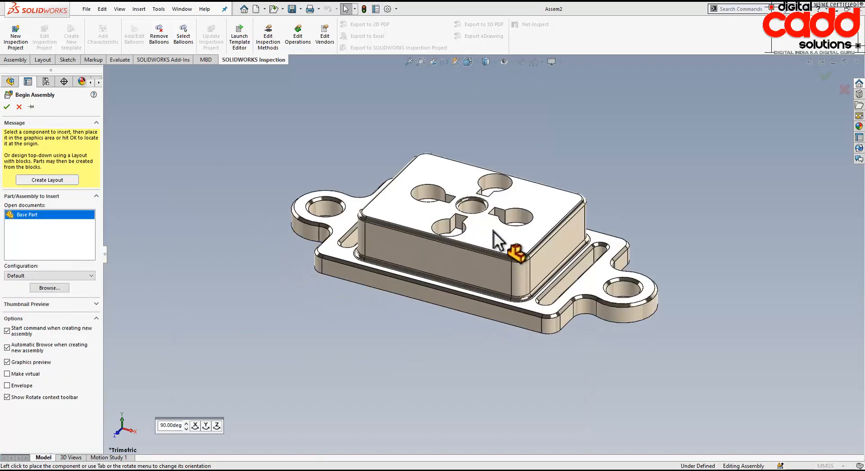
pyautogui.click(559, 231)
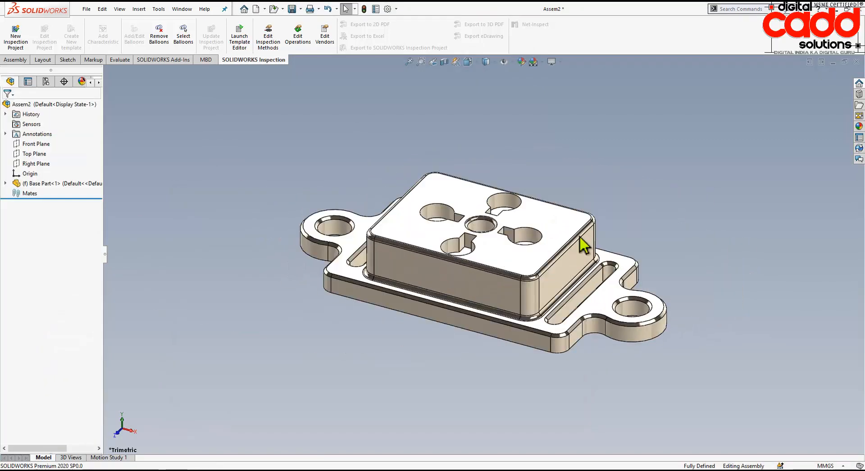
pyautogui.press('space')
pyautogui.click(649, 246)
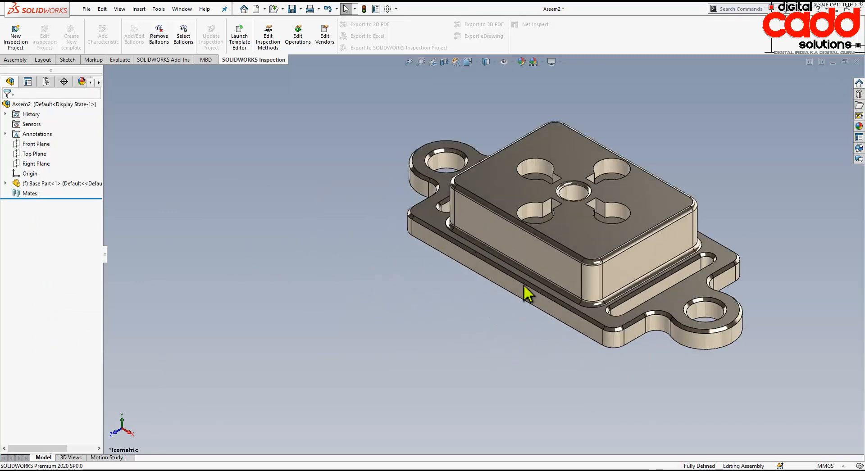
# Step: Float the fixed Base Part and move it away from its original position
pyautogui.rightClick(573, 235)
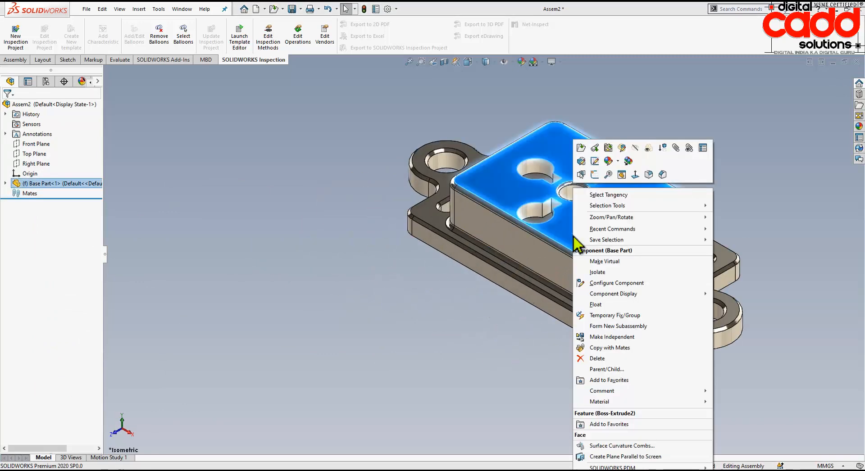
pyautogui.click(599, 306)
pyautogui.moveTo(602, 247); pyautogui.dragTo(691, 262)
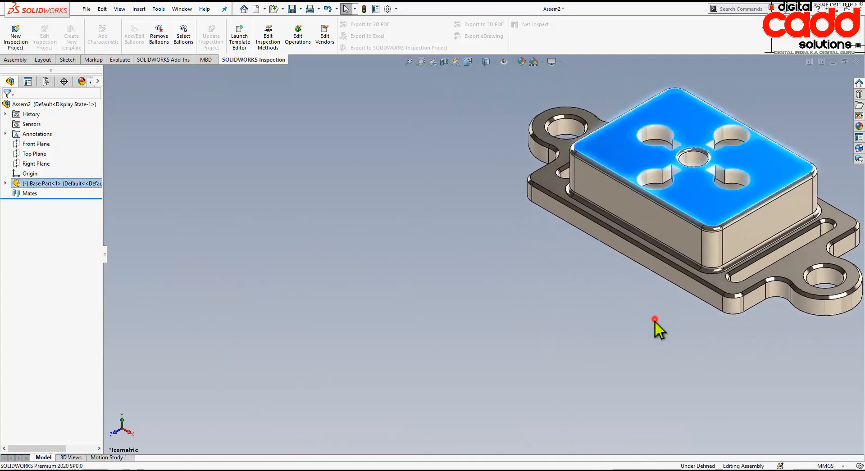
pyautogui.click(655, 320)
pyautogui.scroll(3, 656, 329)
pyautogui.scroll(-2, 575, 264)
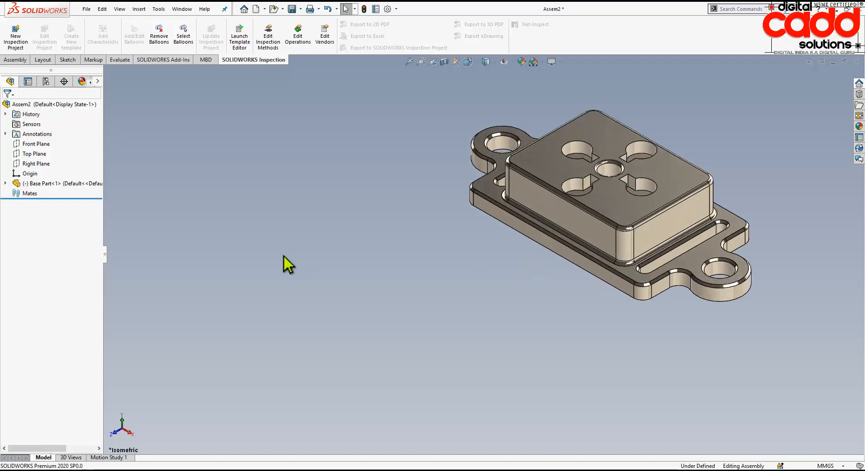
# Step: Add a coincident mate between the assembly's Front Plane and the Base Part's Front Plane
pyautogui.click(26, 59)
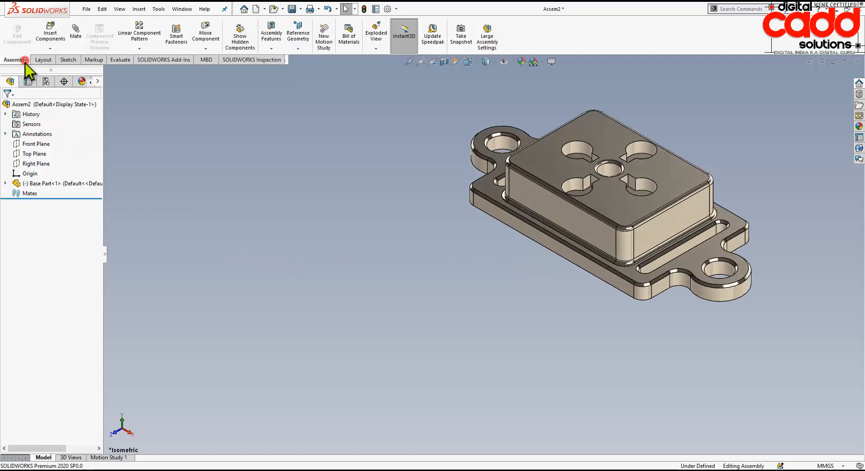
pyautogui.click(78, 36)
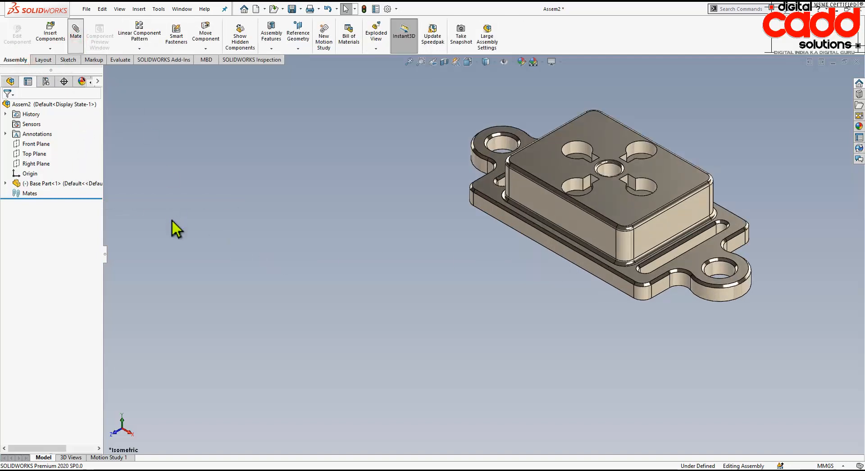
pyautogui.click(107, 71)
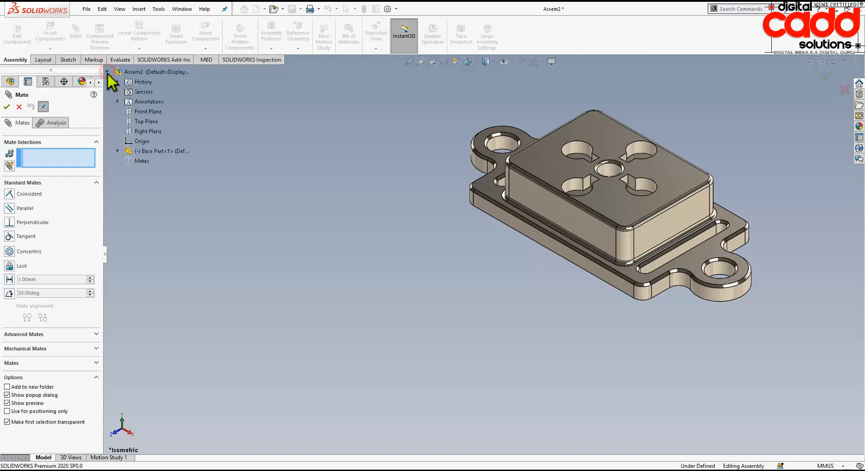
pyautogui.click(145, 111)
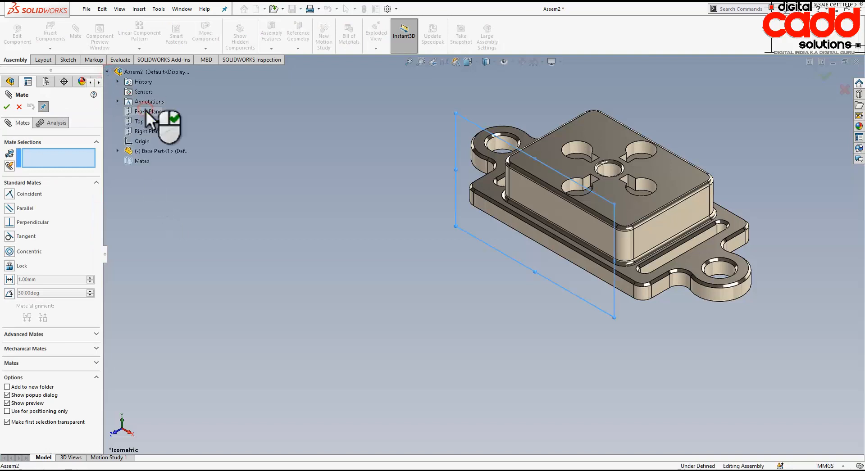
pyautogui.click(117, 151)
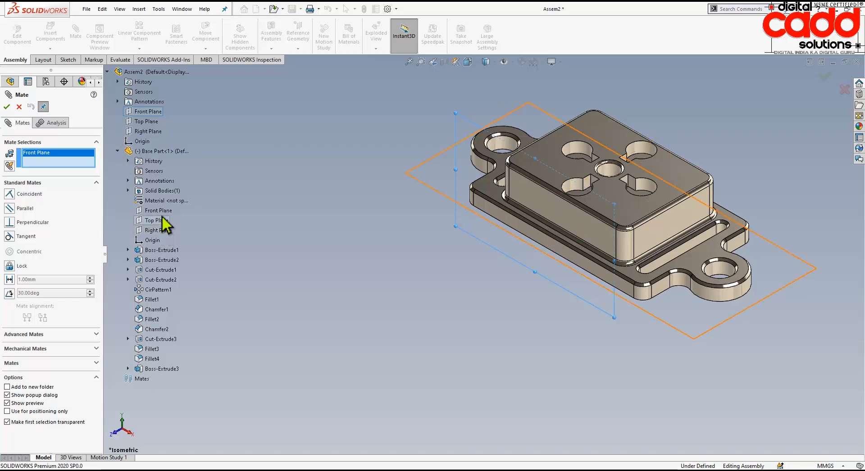
pyautogui.click(161, 211)
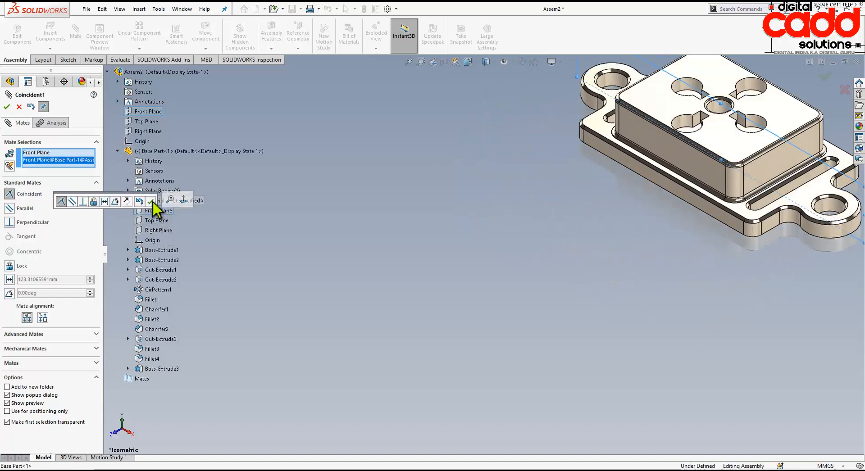
pyautogui.click(151, 201)
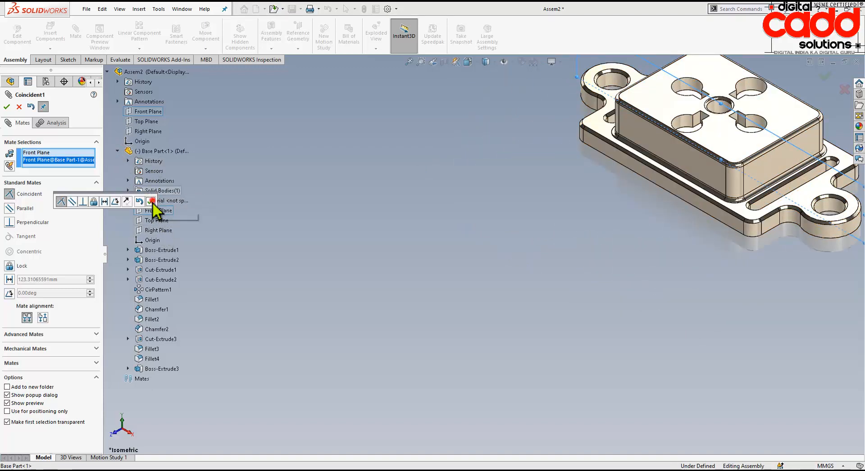
# Step: Add a coincident mate between the assembly's Top Plane and the Base Part's Top Plane
pyautogui.click(130, 121)
pyautogui.click(162, 220)
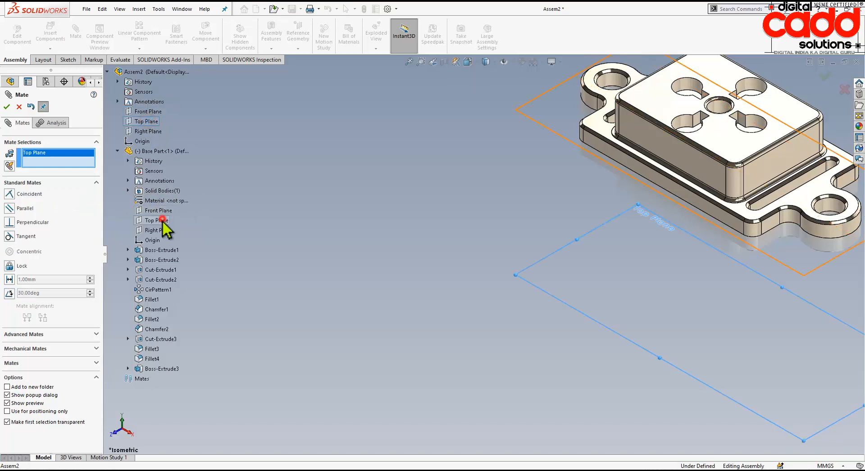
pyautogui.click(151, 208)
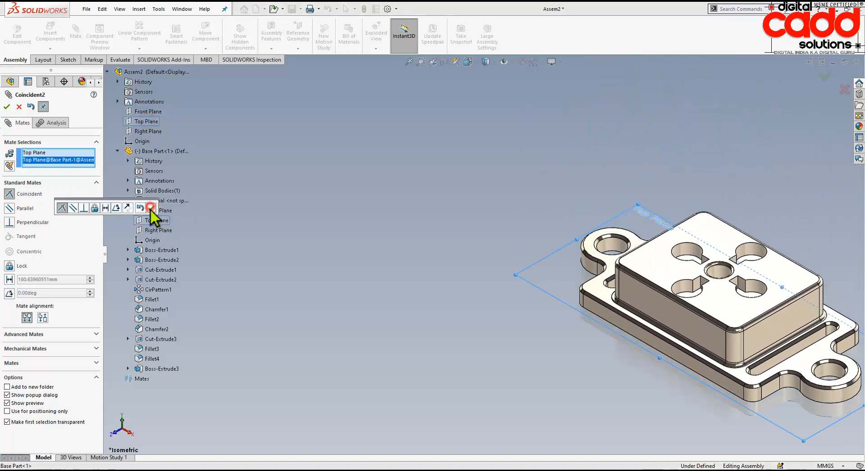
# Step: Mate the assembly's Right Plane coincident with the Base Part's Right Plane, finish mating and fit the model in view
pyautogui.click(155, 131)
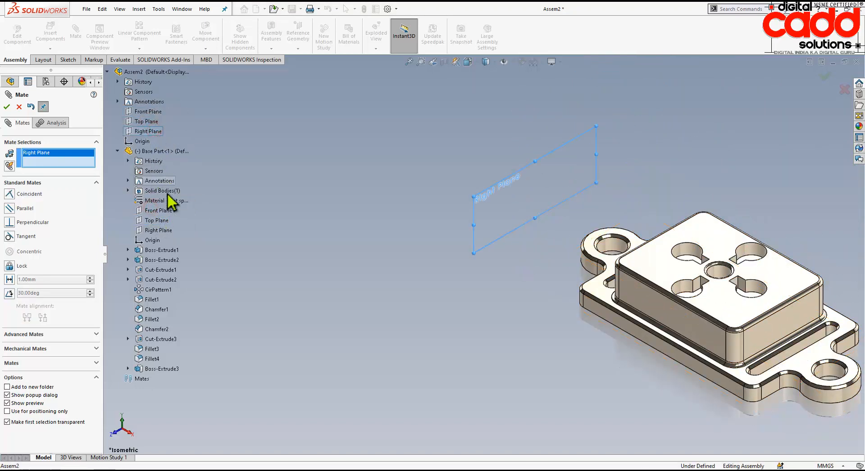
pyautogui.click(162, 231)
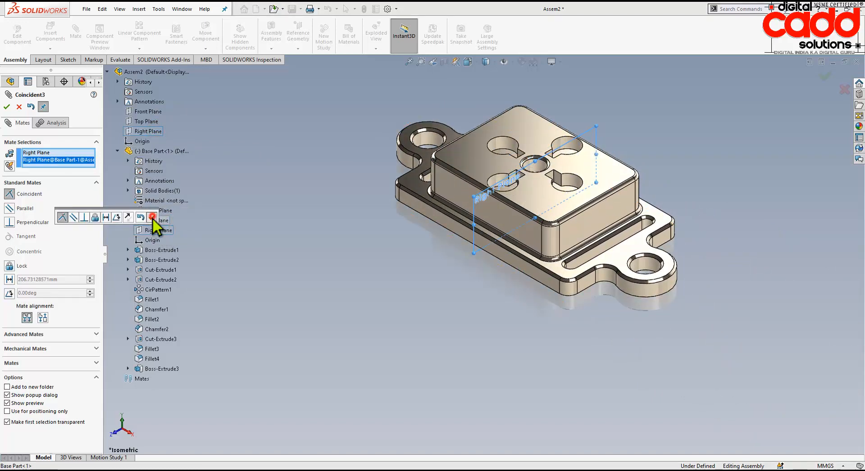
pyautogui.click(153, 218)
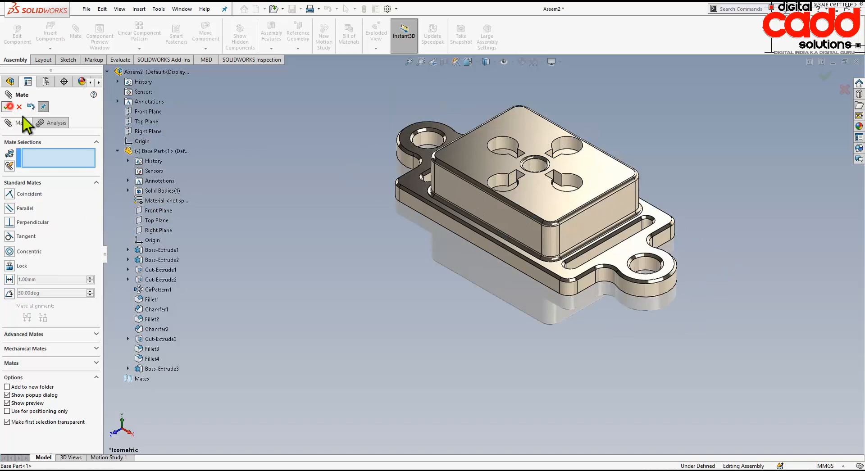
pyautogui.click(6, 106)
pyautogui.press('f')
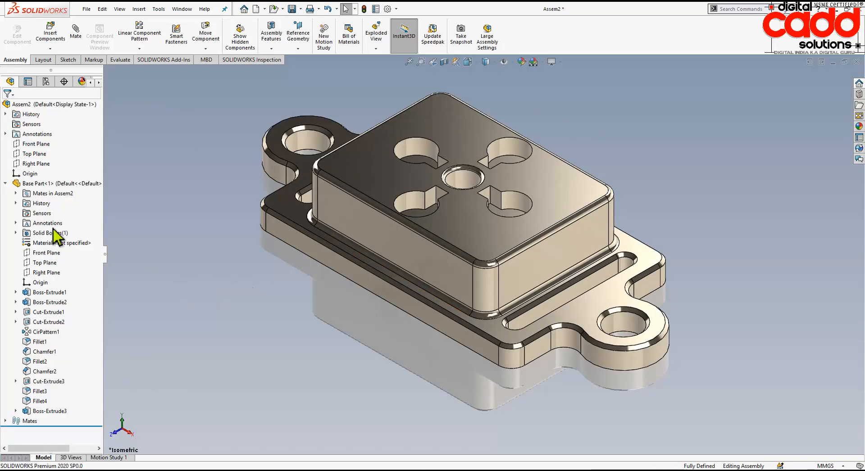
# Step: Collapse the Base Part's feature list and choose the Pin part from the Mate Reference folder for insertion
pyautogui.click(5, 184)
pyautogui.scroll(3, 451, 257)
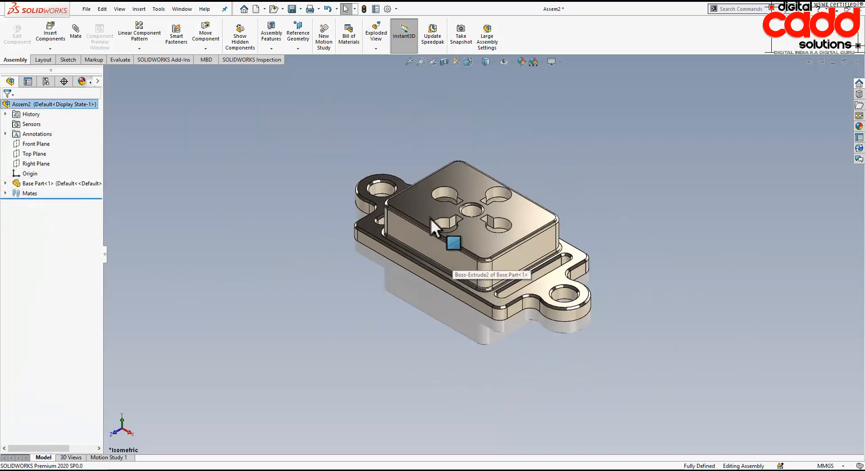
pyautogui.scroll(-2, 444, 230)
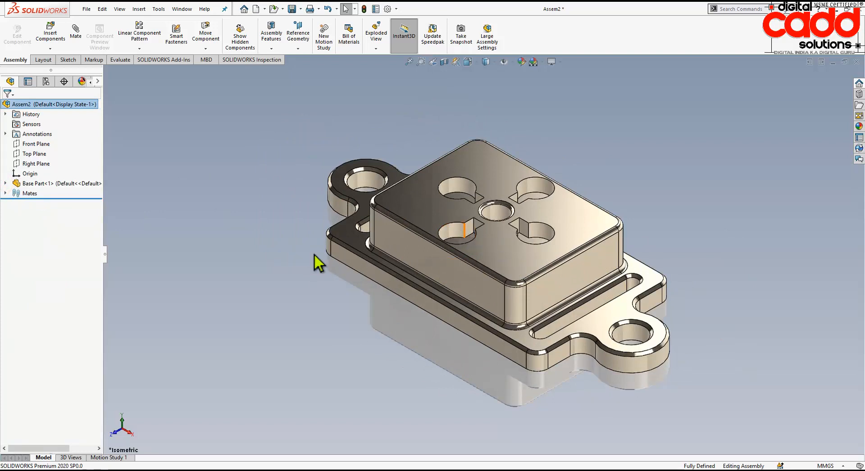
pyautogui.click(49, 34)
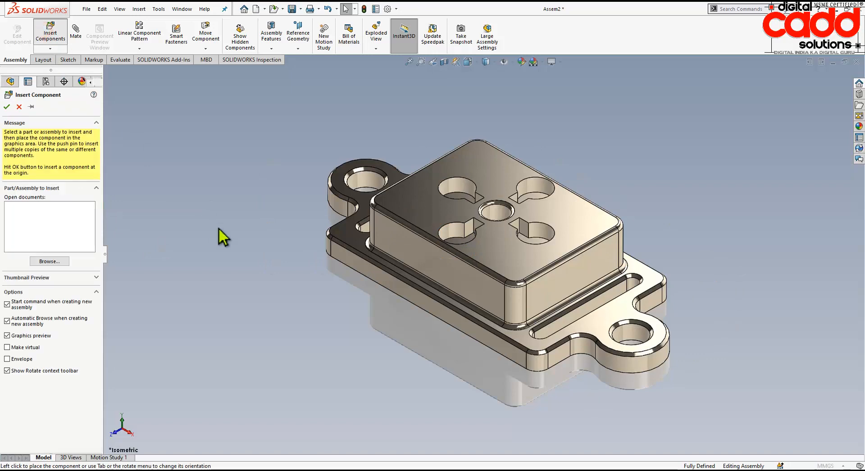
pyautogui.click(263, 279)
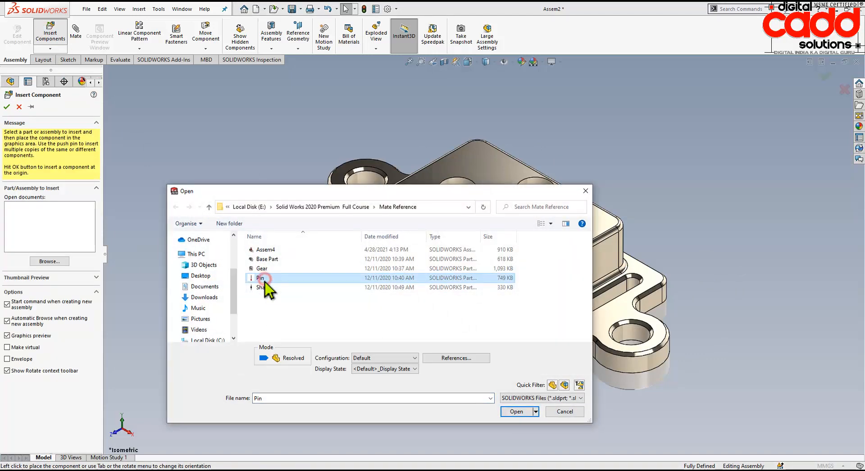
pyautogui.doubleClick(265, 279)
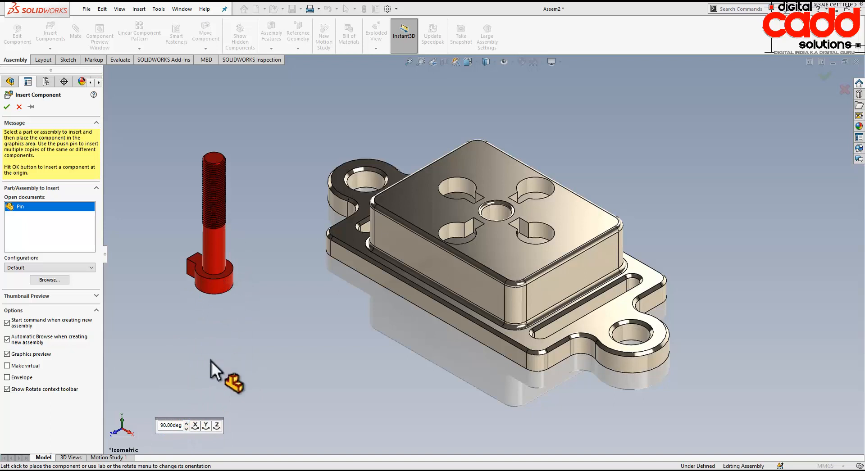
# Step: Rotate the Pin in 90-degree increments about Z and X until it stands thread-up with its key facing away from the Base Part, and place it
pyautogui.click(216, 428)
pyautogui.click(216, 428)
pyautogui.click(217, 428)
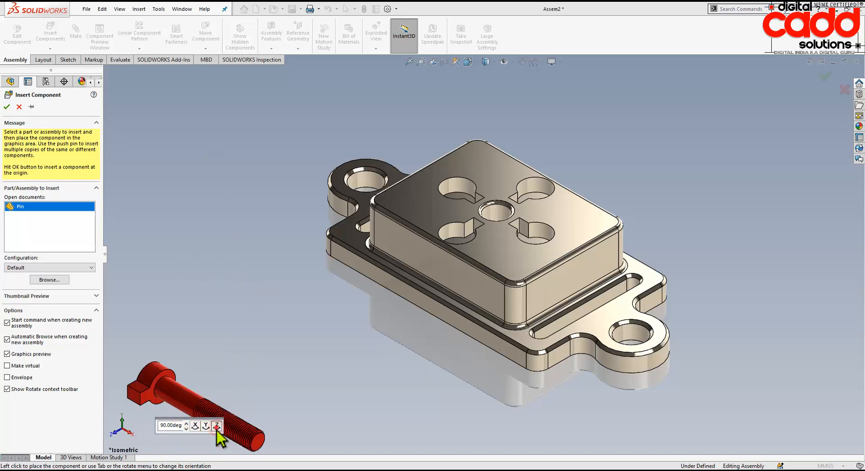
pyautogui.click(216, 428)
pyautogui.click(195, 426)
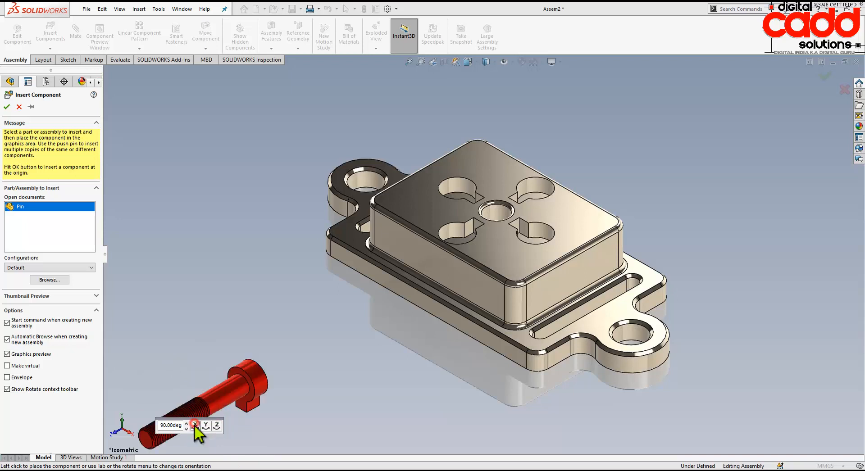
pyautogui.click(195, 426)
pyautogui.click(195, 426)
pyautogui.click(194, 427)
pyautogui.click(195, 427)
pyautogui.click(195, 427)
pyautogui.click(194, 426)
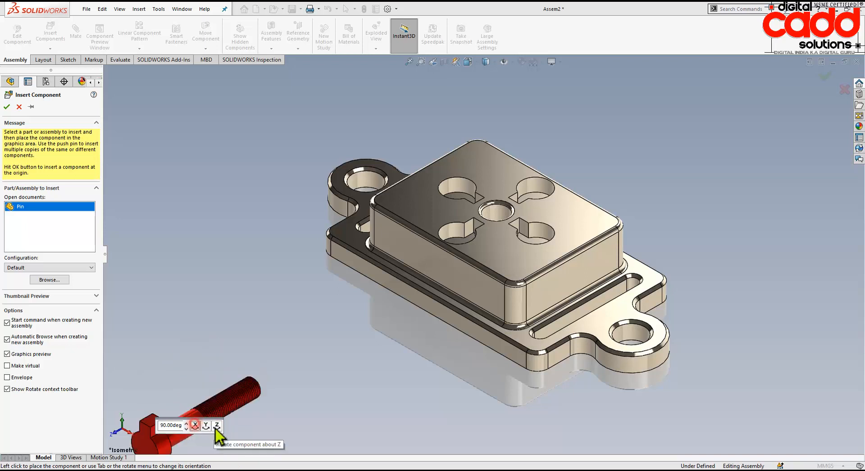
pyautogui.click(194, 425)
pyautogui.click(195, 426)
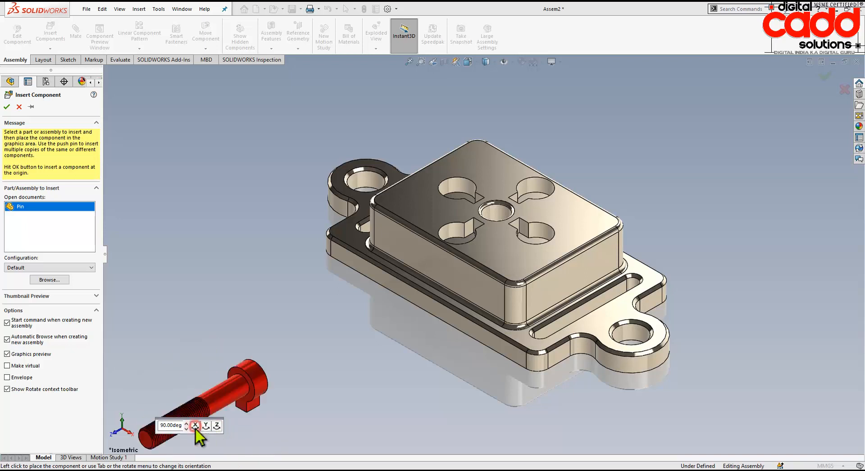
pyautogui.click(195, 426)
pyautogui.click(216, 426)
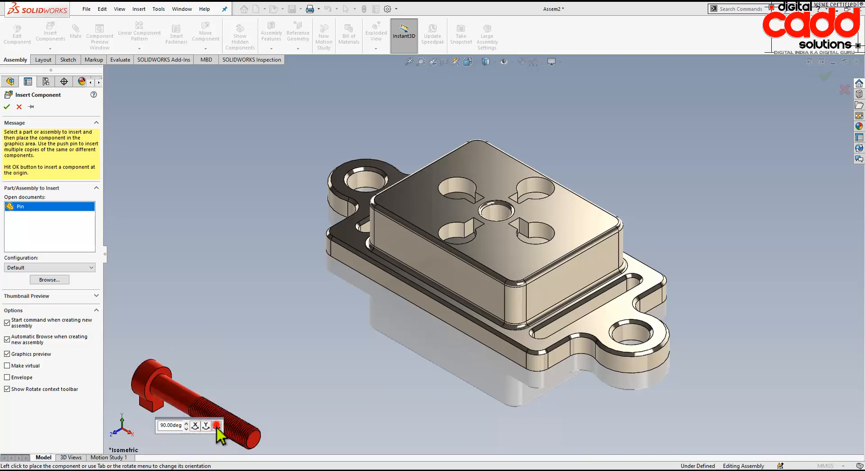
pyautogui.click(217, 426)
pyautogui.click(195, 425)
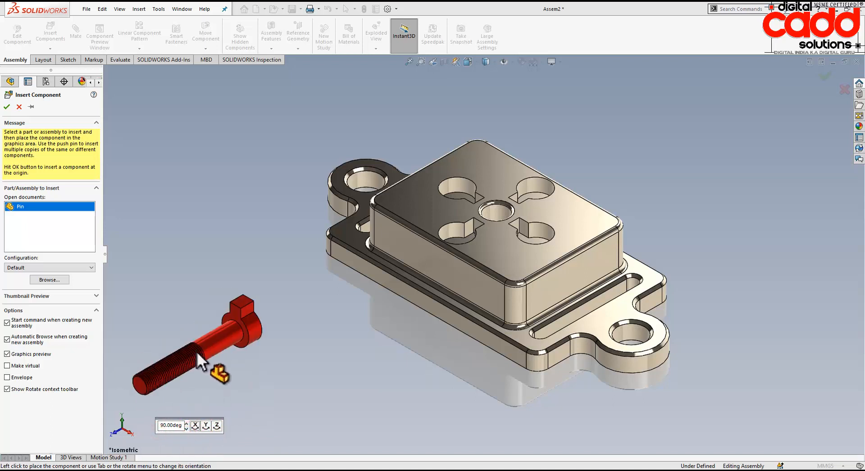
pyautogui.click(195, 426)
pyautogui.click(195, 426)
pyautogui.click(195, 426)
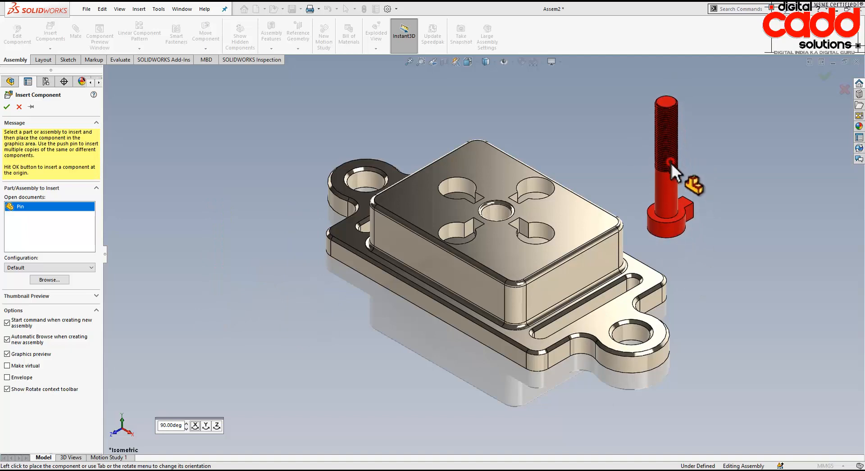
pyautogui.click(671, 163)
# Step: Create three additional copies of the Pin beside the Base Part
pyautogui.scroll(-3, 738, 183)
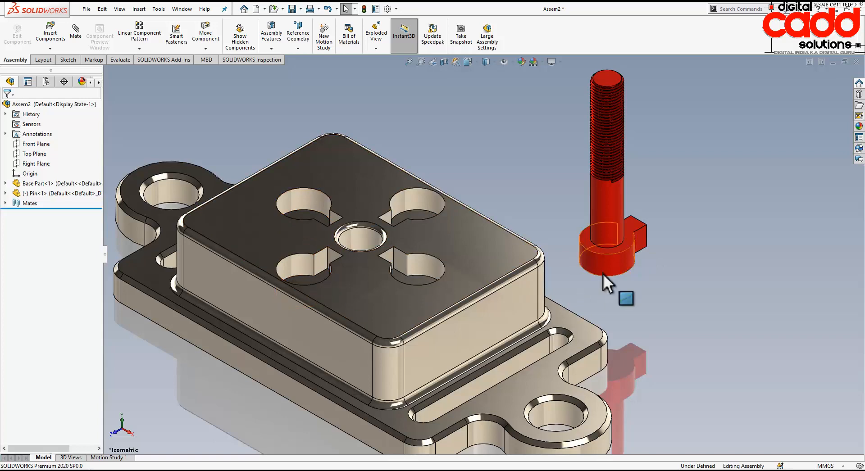
pyautogui.keyDown('ctrl'); pyautogui.moveTo(613, 228); pyautogui.dragTo(479, 50); pyautogui.keyUp('ctrl')
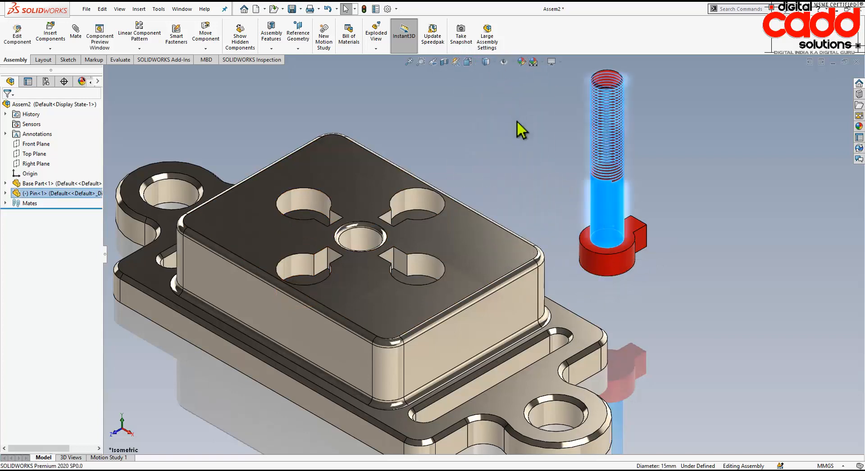
pyautogui.click(620, 232)
pyautogui.scroll(2, 619, 239)
pyautogui.keyDown('ctrl'); pyautogui.moveTo(578, 230); pyautogui.dragTo(762, 289); pyautogui.keyUp('ctrl')
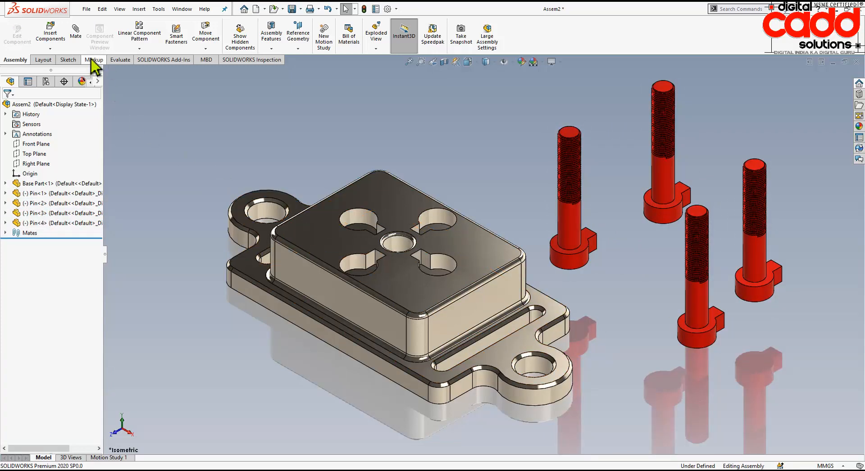
# Step: Add a concentric mate between the first Pin's cylindrical head and the Base Part's rear-right keyhole recess
pyautogui.click(76, 32)
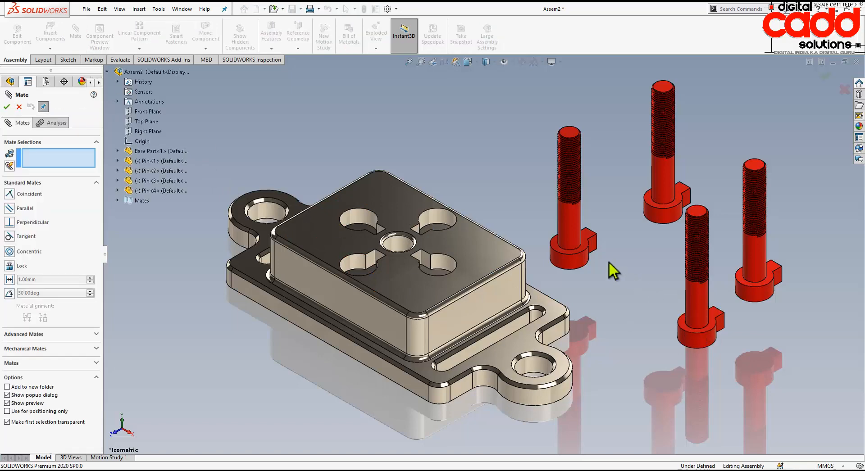
pyautogui.click(586, 261)
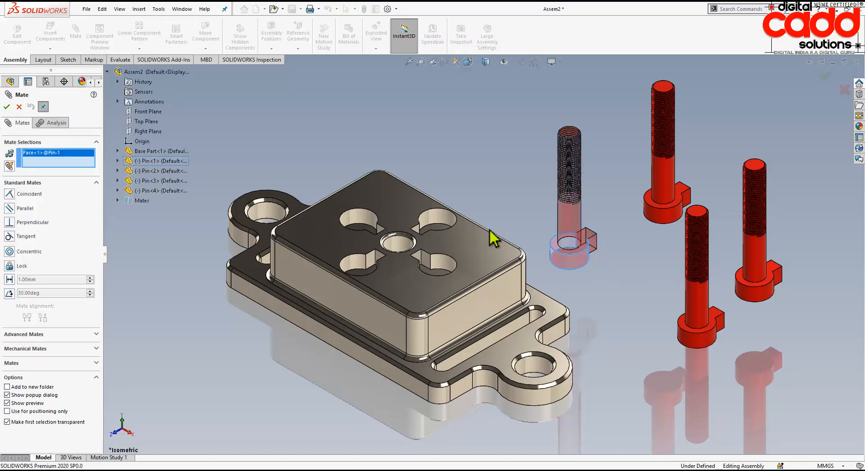
pyautogui.click(442, 218)
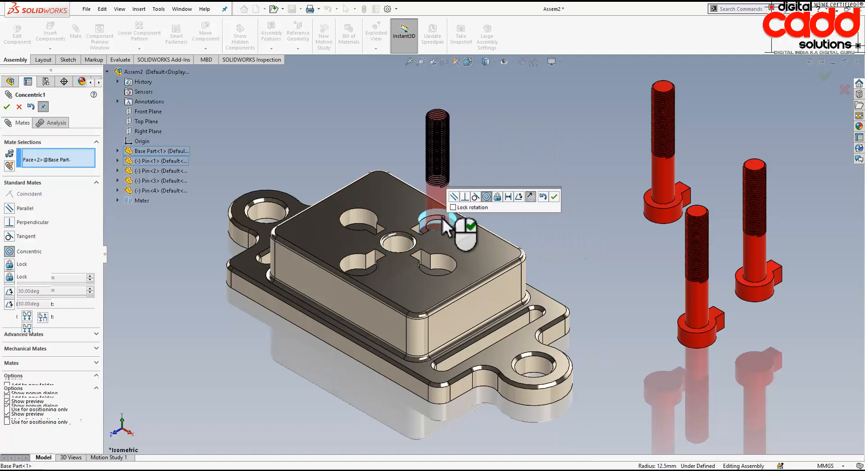
pyautogui.click(554, 197)
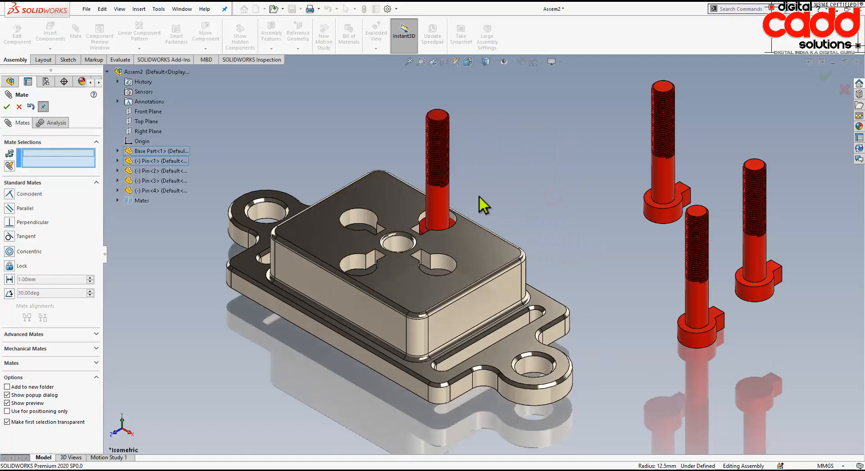
# Step: Raise the first Pin out of its recess and mate a side face of its key coincident with the matching keyway wall
pyautogui.moveTo(445, 209); pyautogui.dragTo(512, 179)
pyautogui.moveTo(501, 193); pyautogui.dragTo(578, 271, button='middle')
pyautogui.scroll(-5, 463, 189)
pyautogui.click(462, 186)
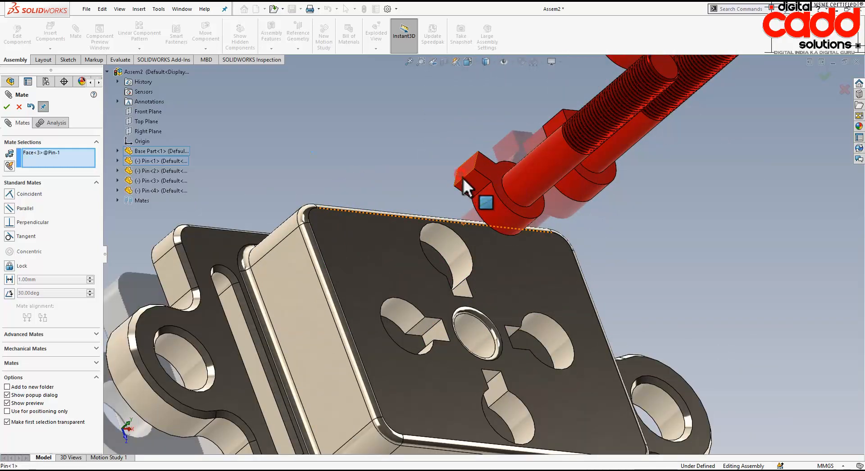
pyautogui.moveTo(467, 290); pyautogui.dragTo(462, 372, button='middle')
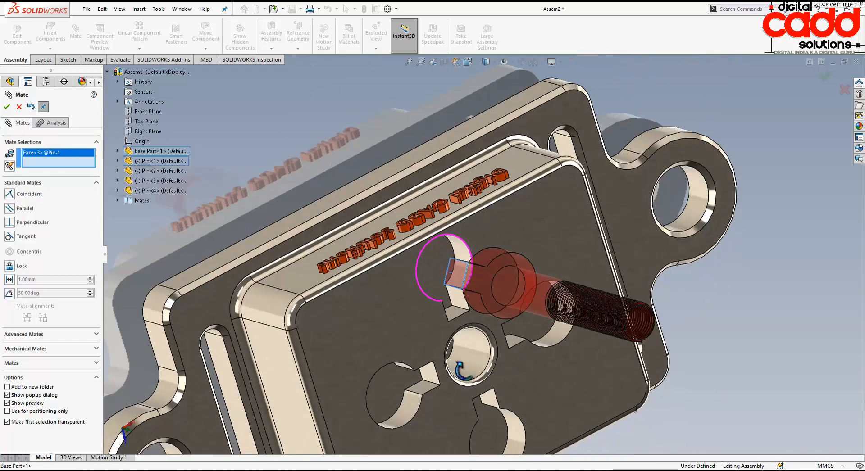
pyautogui.click(456, 315)
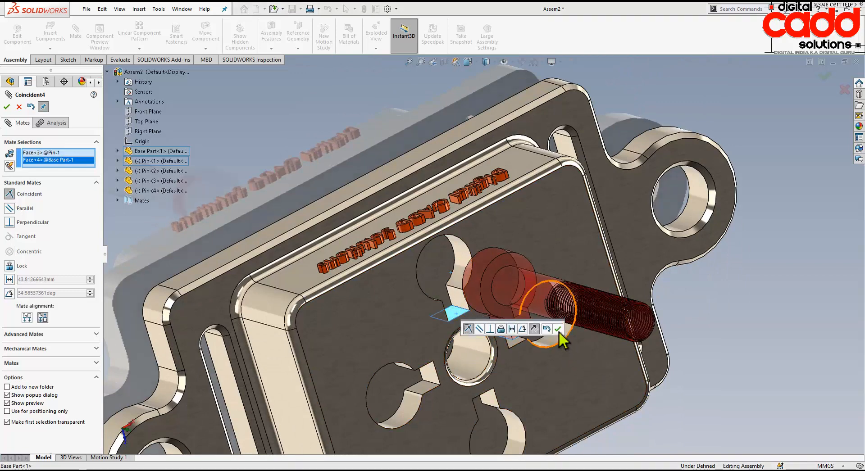
pyautogui.click(558, 331)
# Step: Add a coincident mate between the underside of the first Pin's head and the recess floor, and finish mating
pyautogui.scroll(3, 475, 305)
pyautogui.moveTo(476, 311); pyautogui.dragTo(701, 320, button='middle')
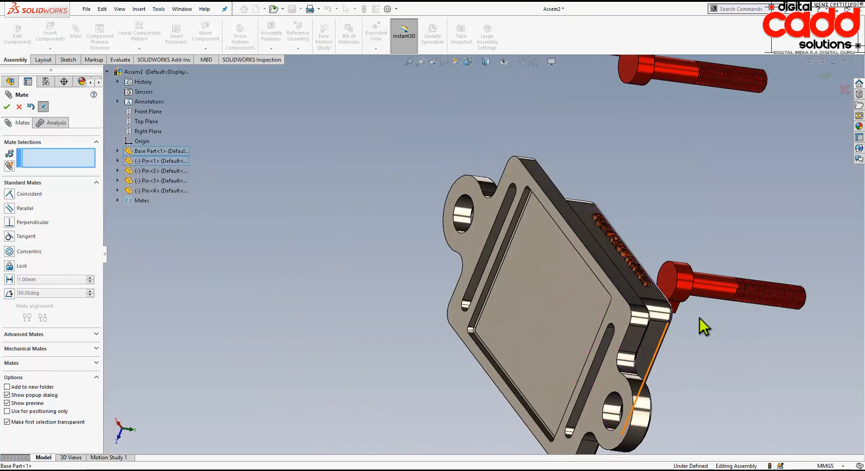
pyautogui.scroll(-3, 631, 269)
pyautogui.click(598, 264)
pyautogui.scroll(3, 572, 177)
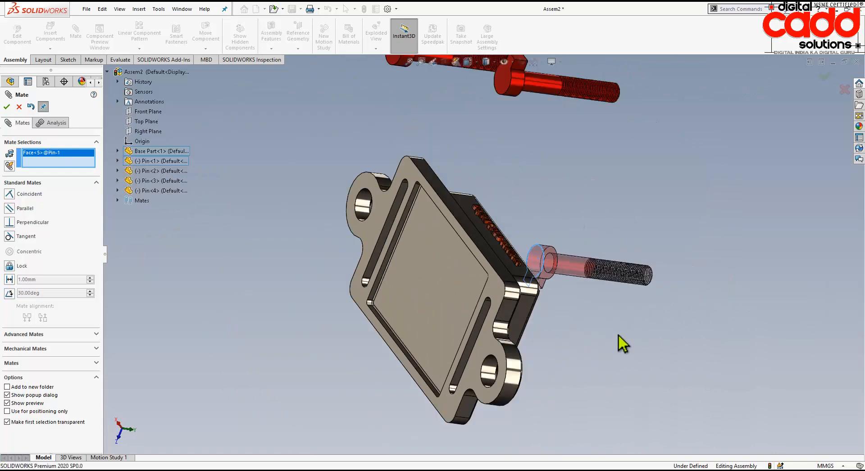
pyautogui.moveTo(622, 344); pyautogui.dragTo(601, 302, button='middle')
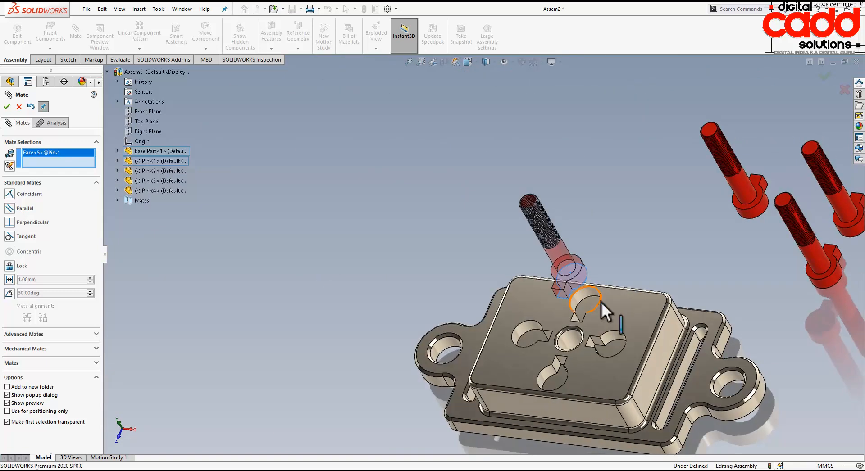
pyautogui.scroll(-2, 601, 302)
pyautogui.click(569, 303)
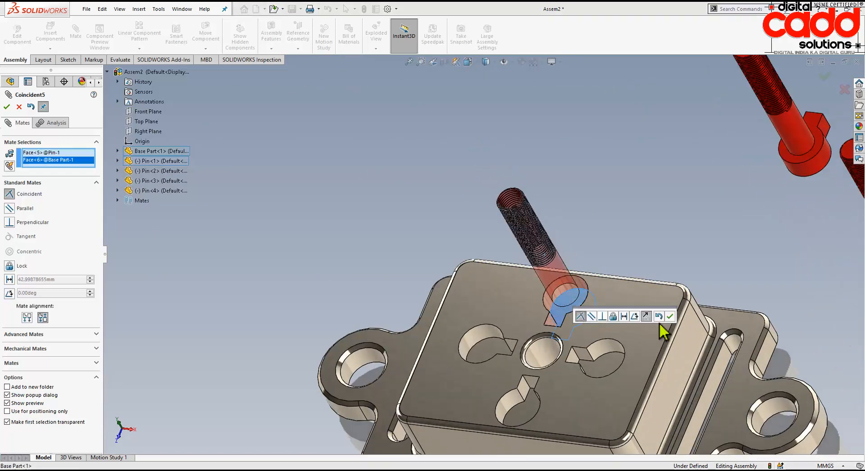
pyautogui.click(670, 316)
pyautogui.scroll(3, 593, 400)
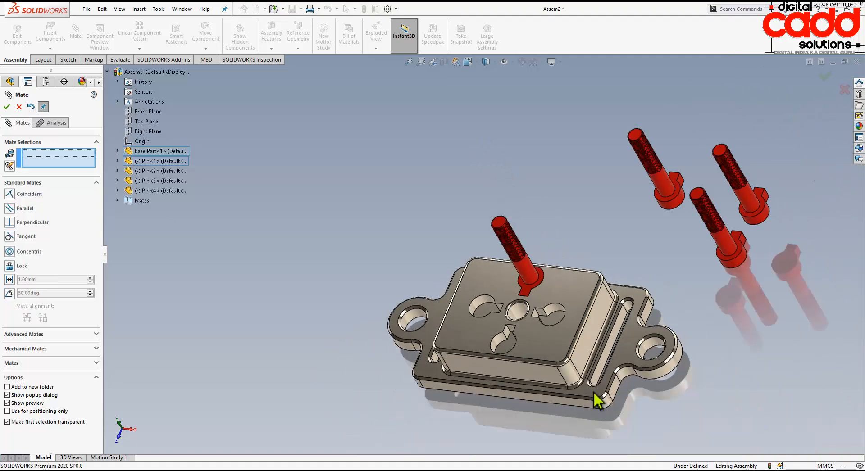
pyautogui.moveTo(594, 400); pyautogui.dragTo(556, 347, button='middle')
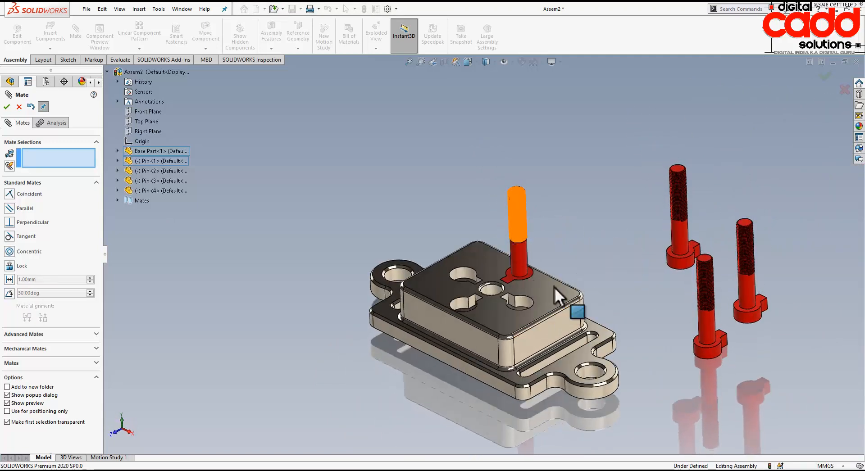
pyautogui.scroll(-2, 597, 321)
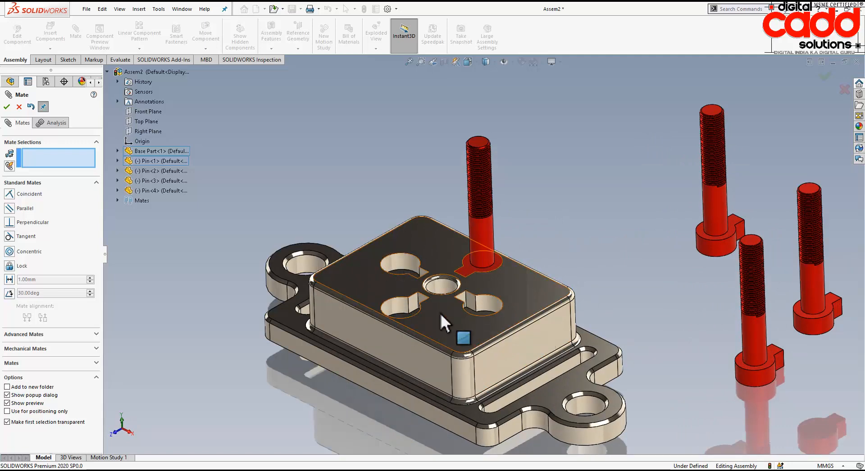
pyautogui.click(7, 108)
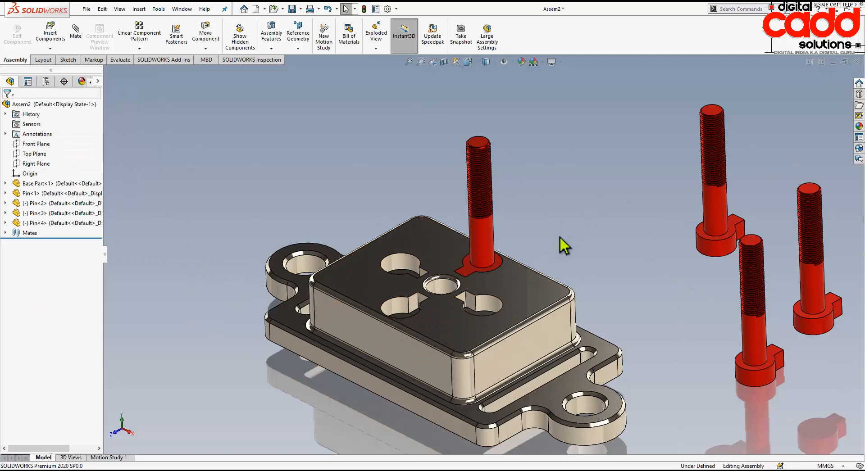
# Step: Create a circular pattern of the mated Pin around the Base Part's central hole with 4 instances spaced 90 degrees apart
pyautogui.scroll(2, 560, 236)
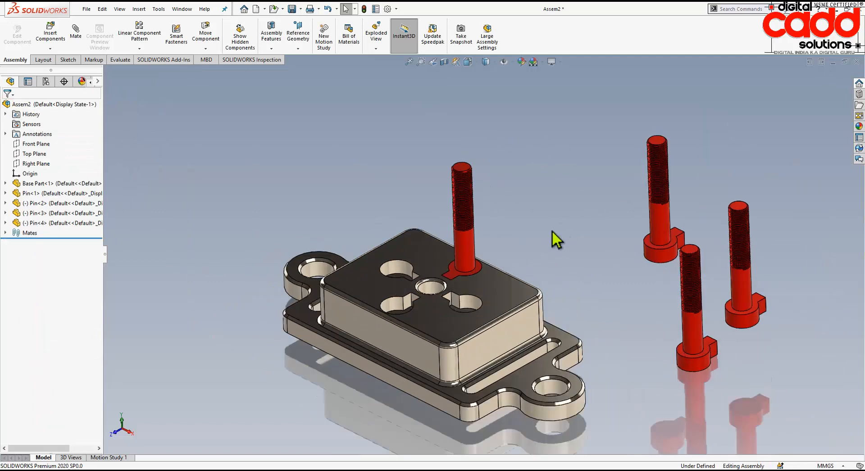
pyautogui.click(472, 241)
pyautogui.click(140, 48)
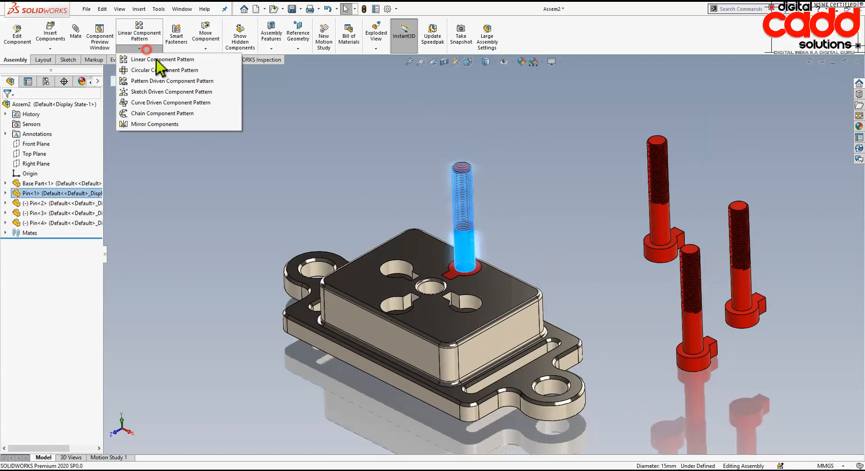
pyautogui.click(164, 72)
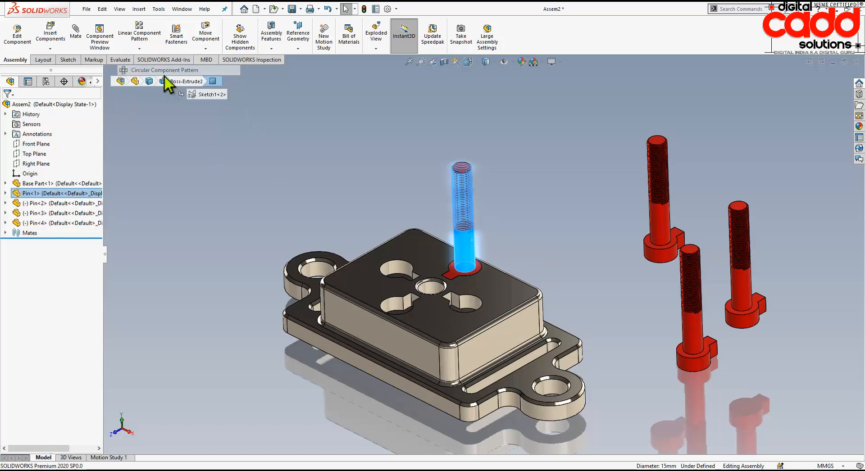
pyautogui.click(44, 132)
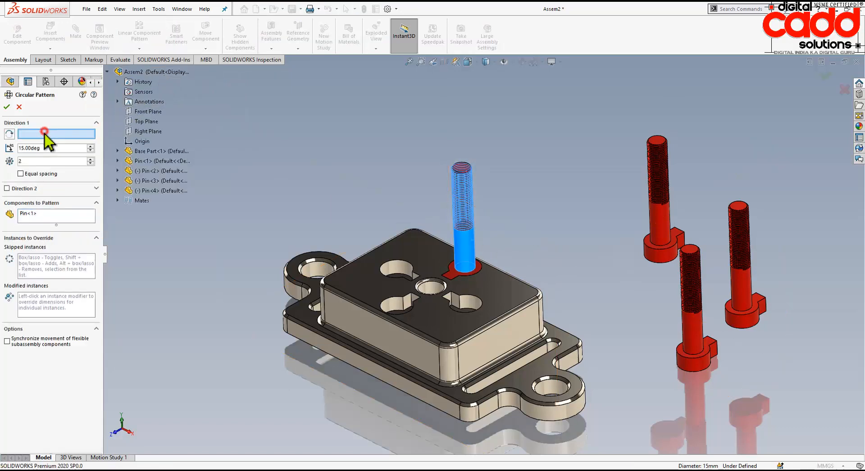
pyautogui.click(433, 286)
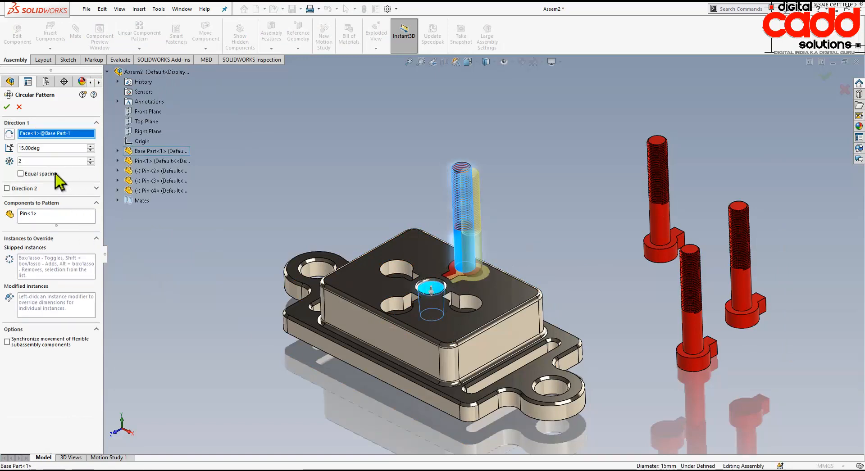
pyautogui.write('90')
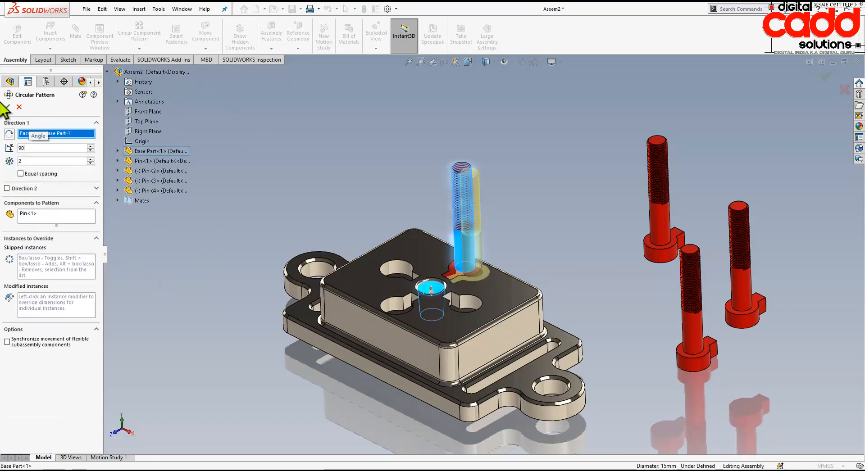
pyautogui.press('Return')
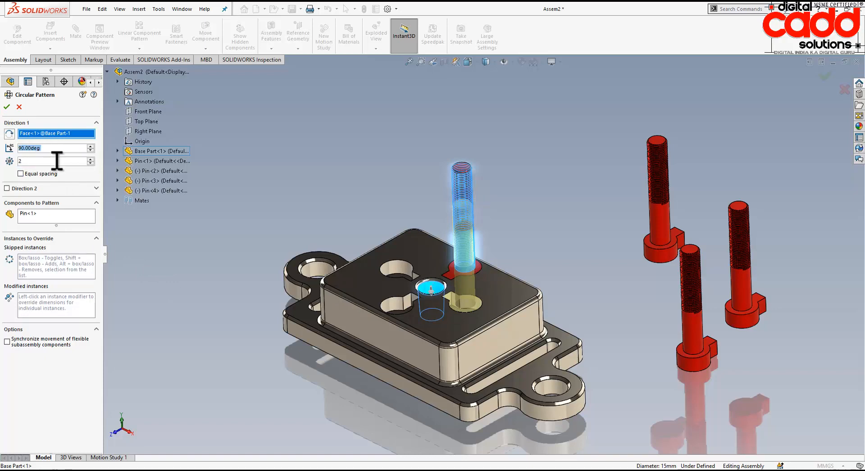
pyautogui.click(90, 159)
pyautogui.click(91, 159)
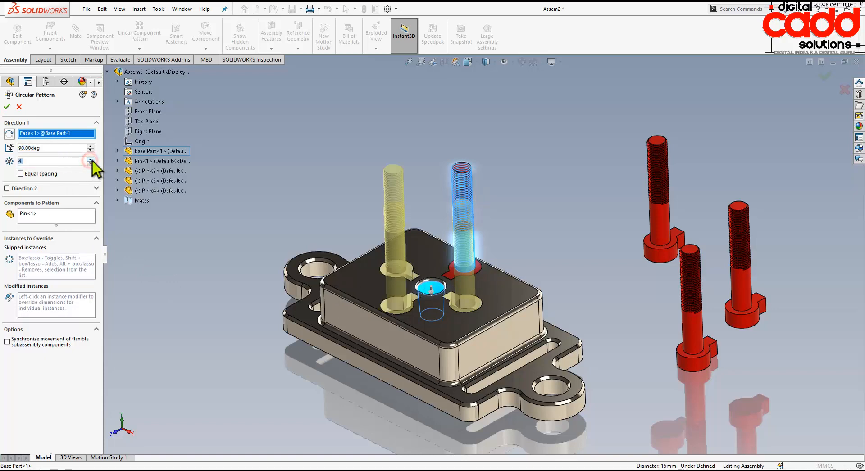
pyautogui.click(5, 107)
pyautogui.click(594, 130)
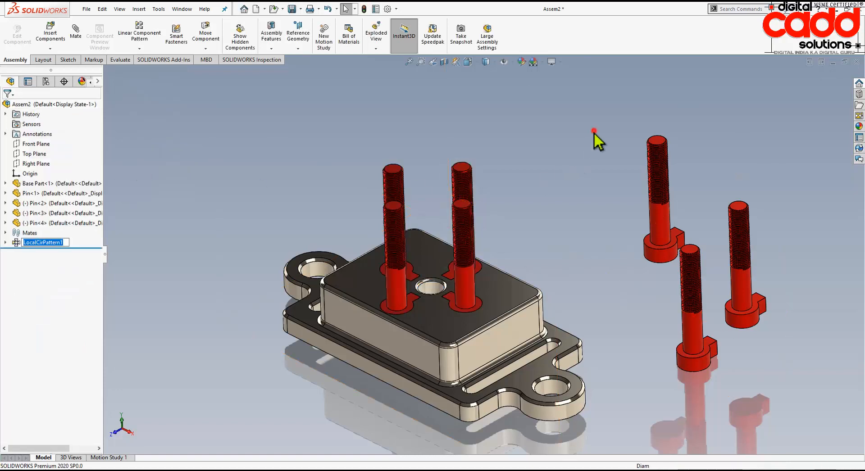
# Step: Examine the patterned Pins and their seating in the Base Part's keyhole recesses from different angles
pyautogui.click(471, 281)
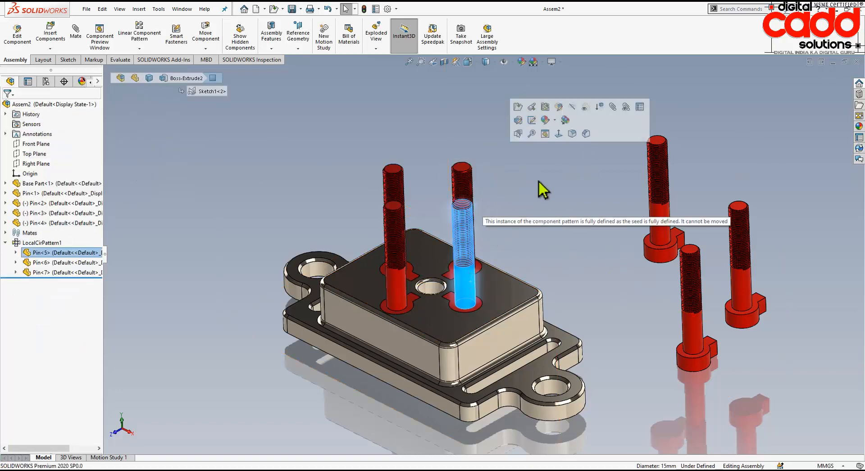
pyautogui.click(550, 194)
pyautogui.moveTo(537, 237); pyautogui.dragTo(546, 267, button='middle')
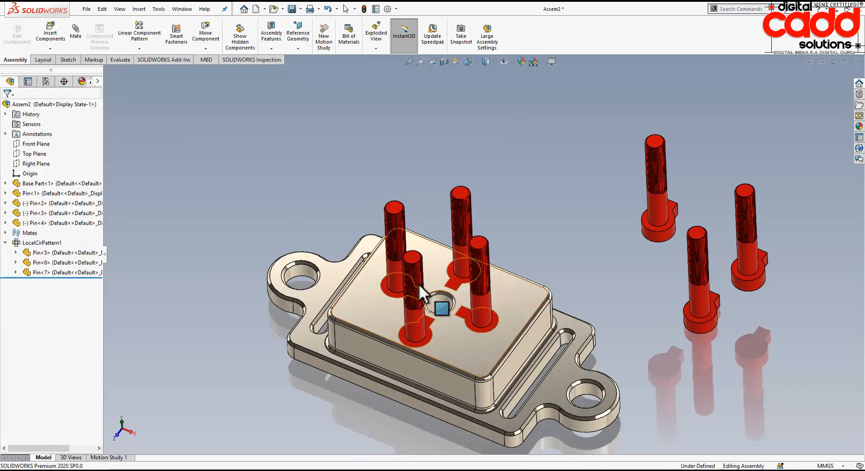
pyautogui.click(396, 271)
pyautogui.click(368, 112)
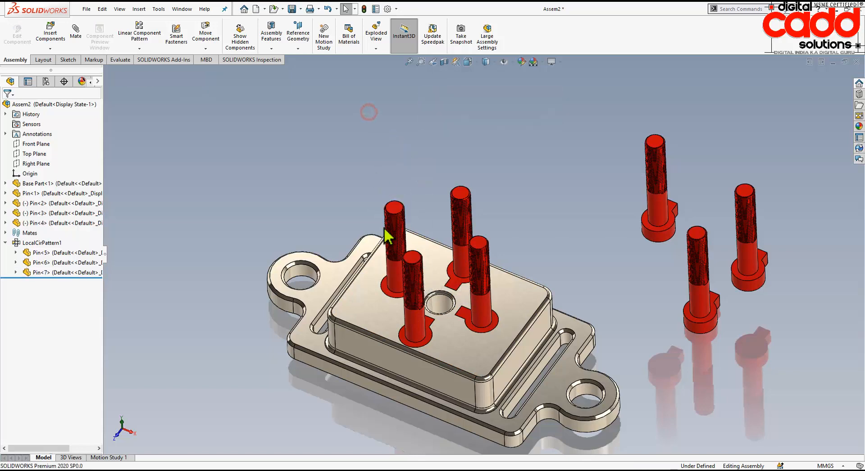
pyautogui.moveTo(450, 299); pyautogui.dragTo(461, 250, button='middle')
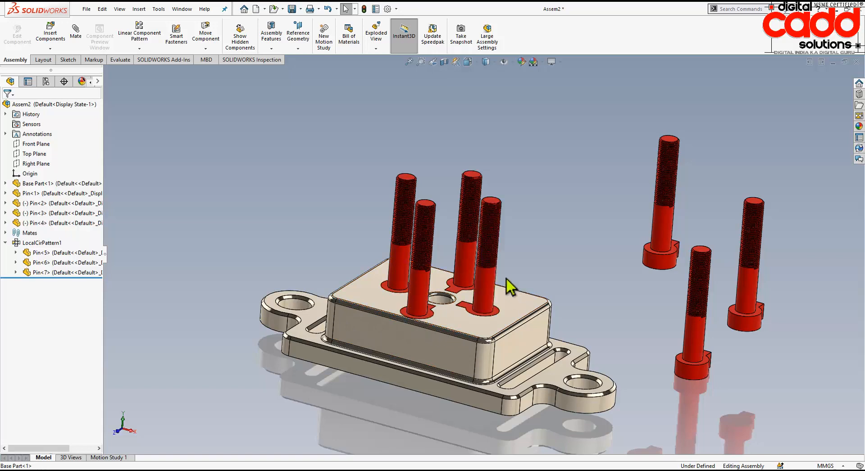
pyautogui.moveTo(463, 317); pyautogui.dragTo(466, 353, button='middle')
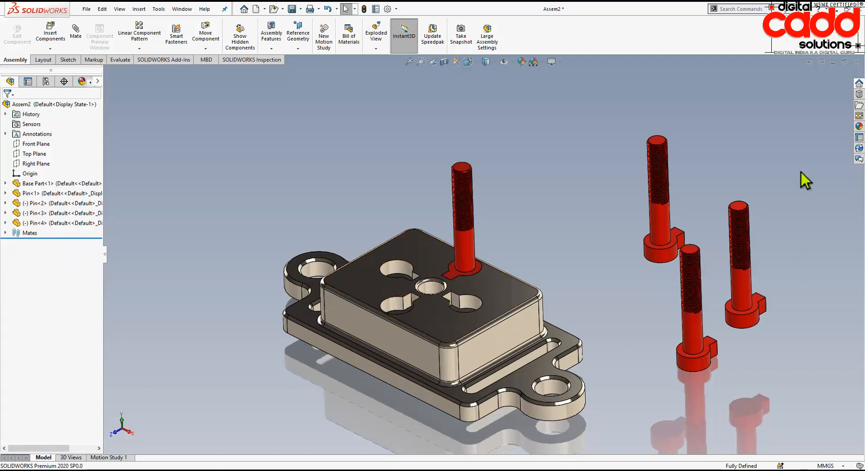
# Step: Delete the three unmated Pin copies standing beside the Base Part
pyautogui.moveTo(784, 88); pyautogui.dragTo(636, 401)
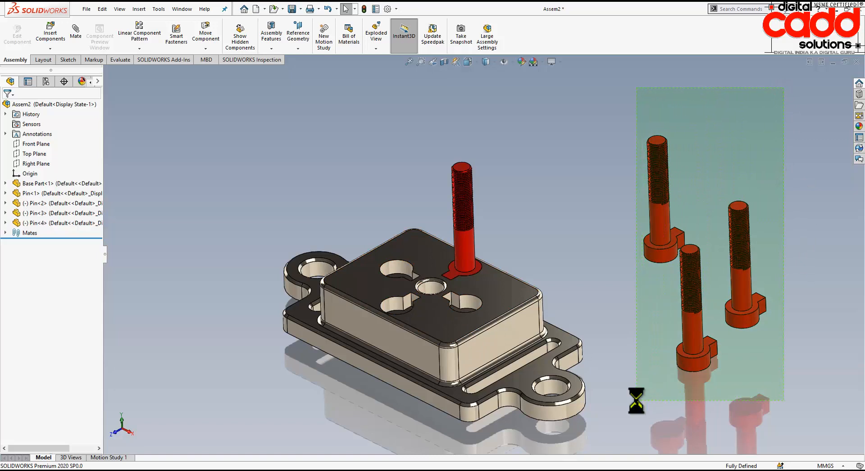
pyautogui.press('Delete')
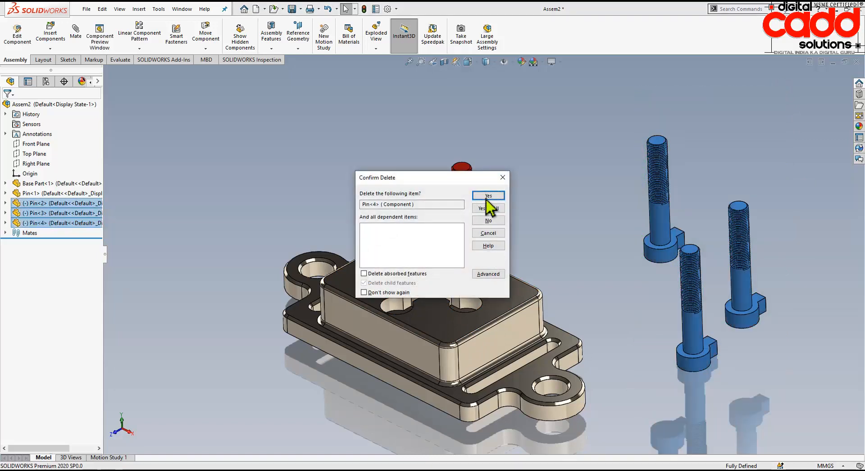
pyautogui.click(486, 197)
pyautogui.click(487, 196)
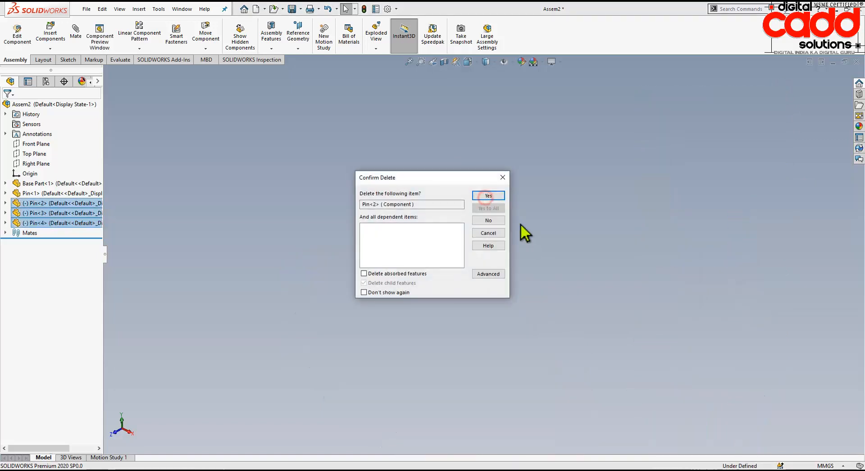
pyautogui.click(486, 196)
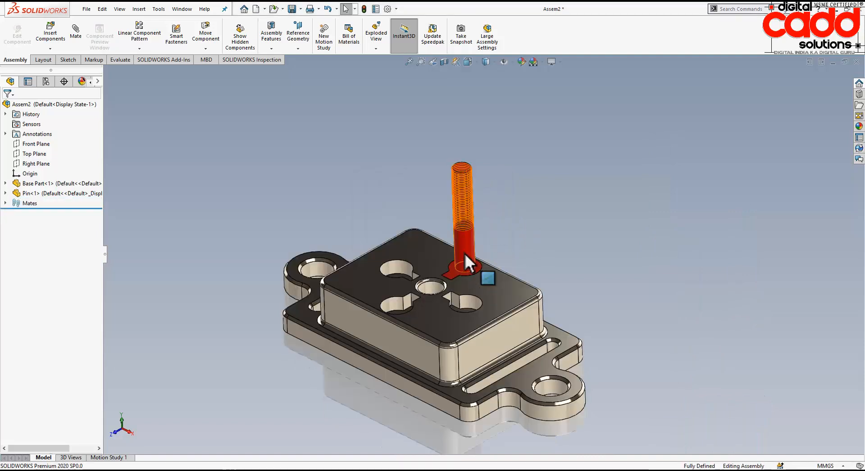
# Step: Delete the mated Pin from the Base Part's rear-right recess, leaving only the Base Part in the assembly
pyautogui.rightClick(467, 261)
pyautogui.click(476, 360)
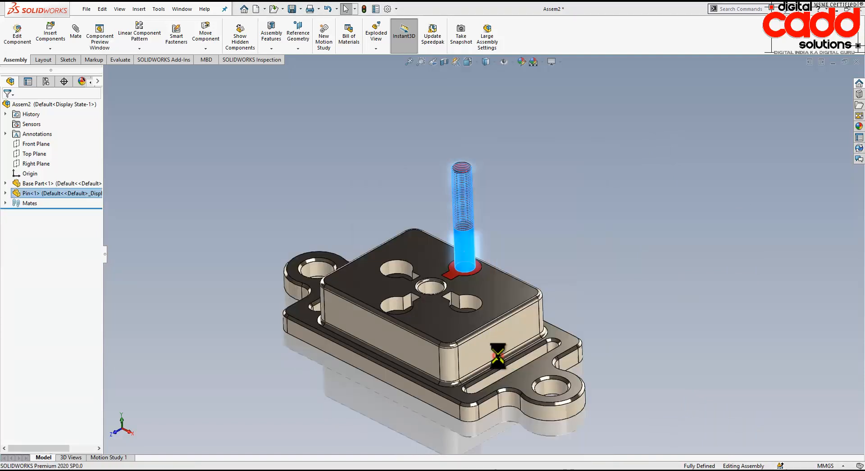
pyautogui.click(493, 195)
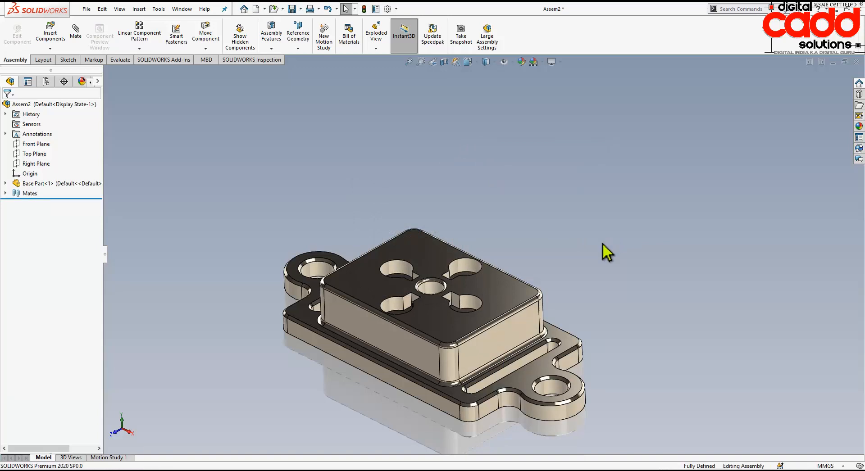
pyautogui.scroll(-1, 357, 414)
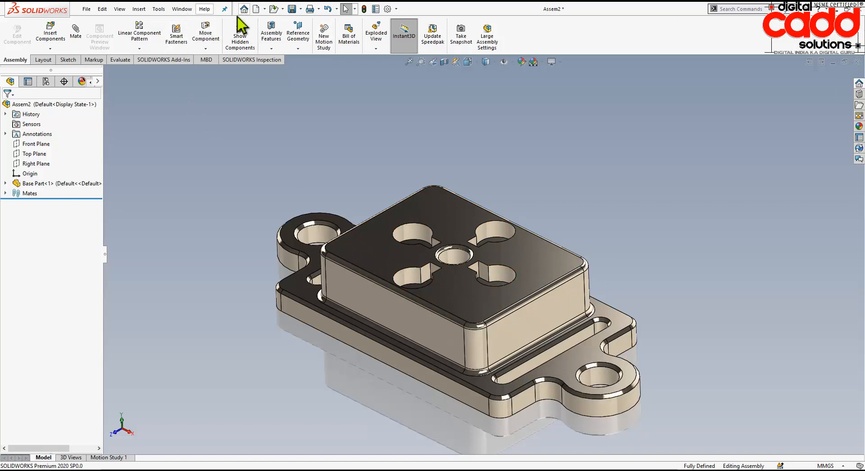
# Step: Close the other open assembly, Assem1, while keeping Assem2 open
pyautogui.click(182, 9)
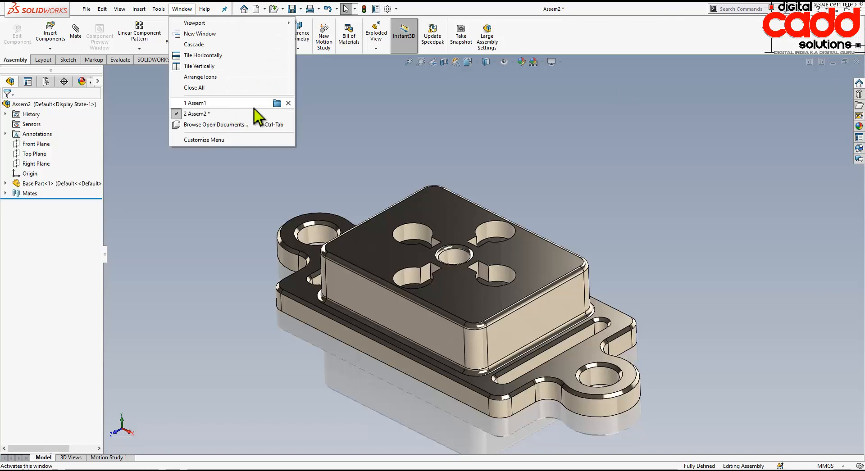
pyautogui.click(288, 103)
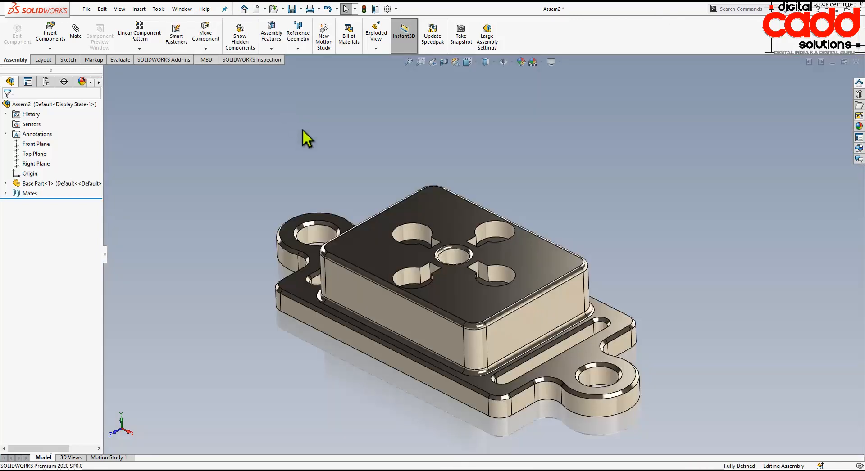
pyautogui.click(182, 9)
pyautogui.click(208, 141)
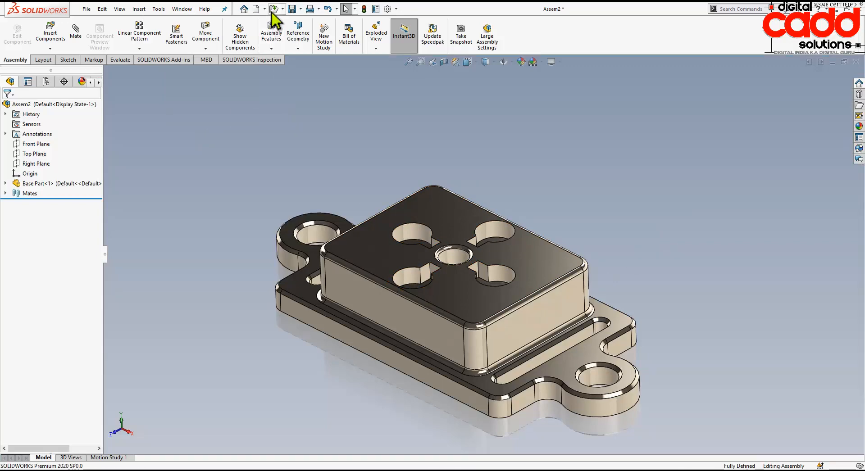
pyautogui.click(856, 62)
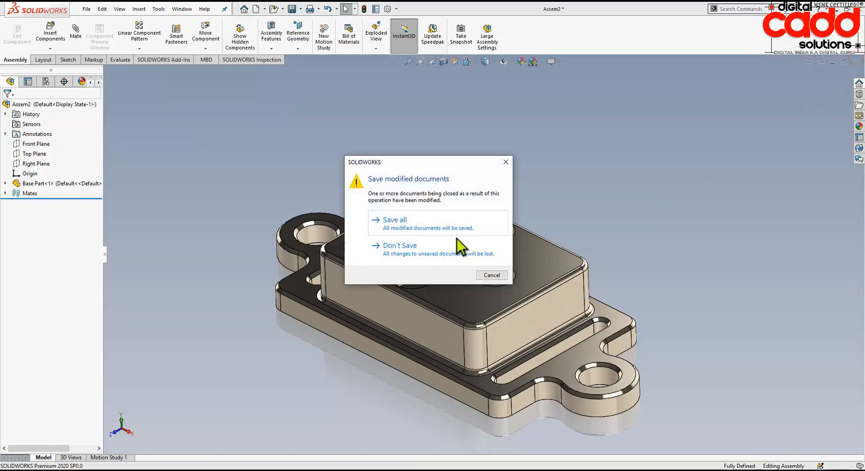
pyautogui.click(420, 225)
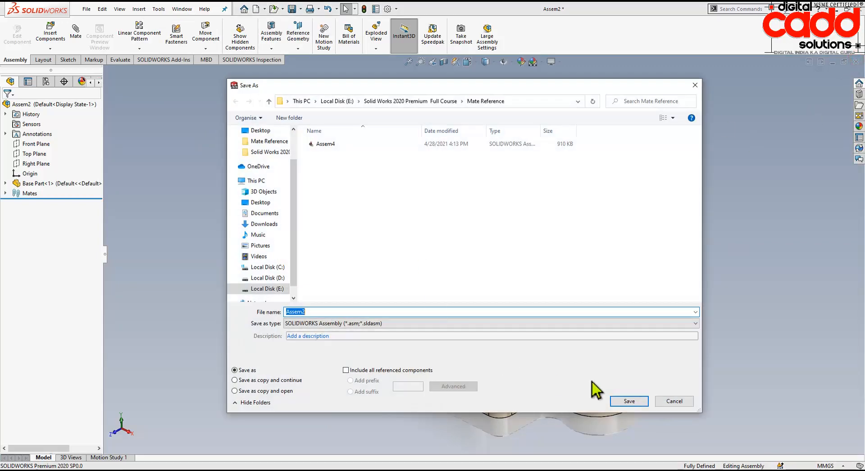
pyautogui.click(662, 401)
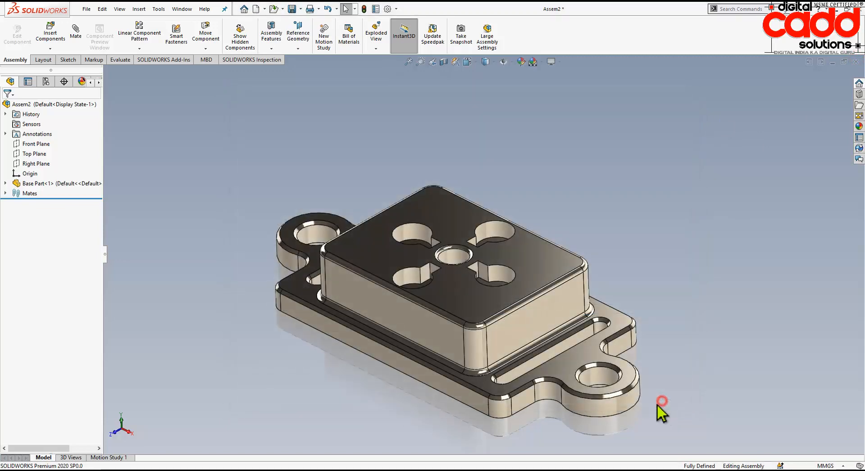
# Step: Close the Assem2 assembly without saving its changes
pyautogui.click(855, 62)
pyautogui.click(396, 252)
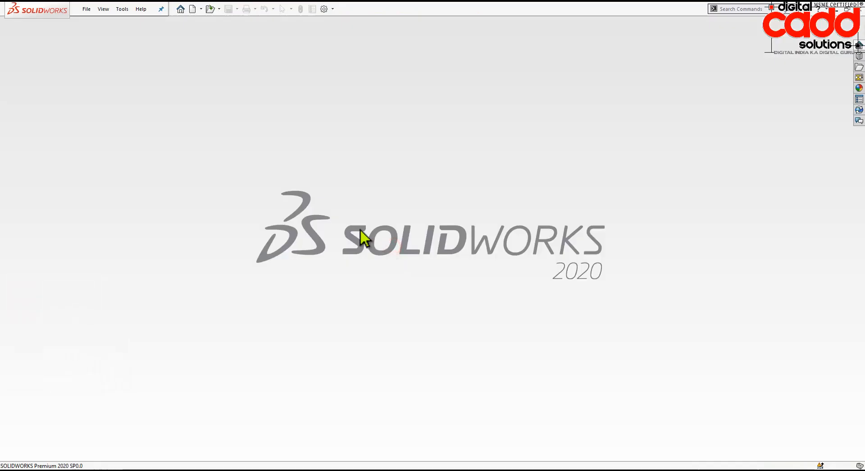
# Step: Open the Base Part and Pin part files together from the Mate Reference folder and maximize the Pin document
pyautogui.click(210, 9)
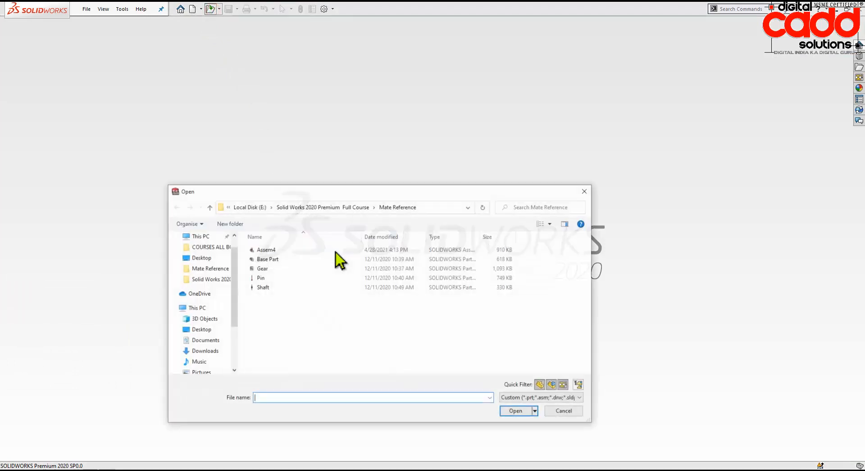
pyautogui.click(266, 259)
pyautogui.keyDown('ctrl'); pyautogui.click(266, 278); pyautogui.keyUp('ctrl')
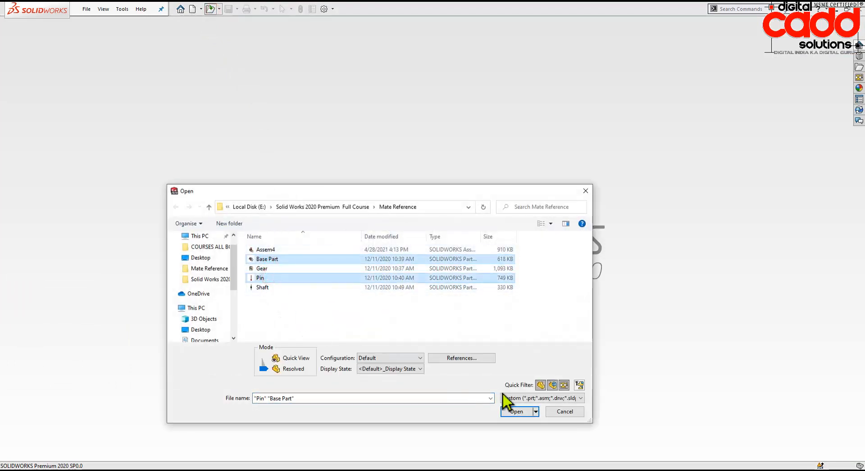
pyautogui.click(522, 416)
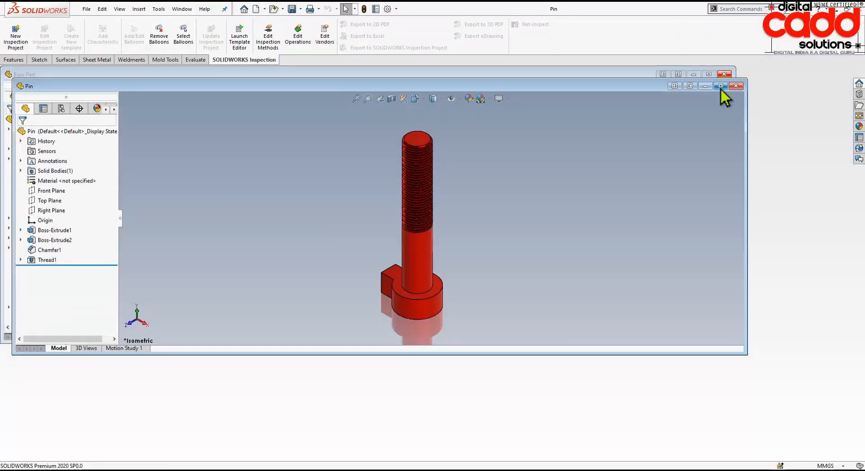
pyautogui.click(721, 86)
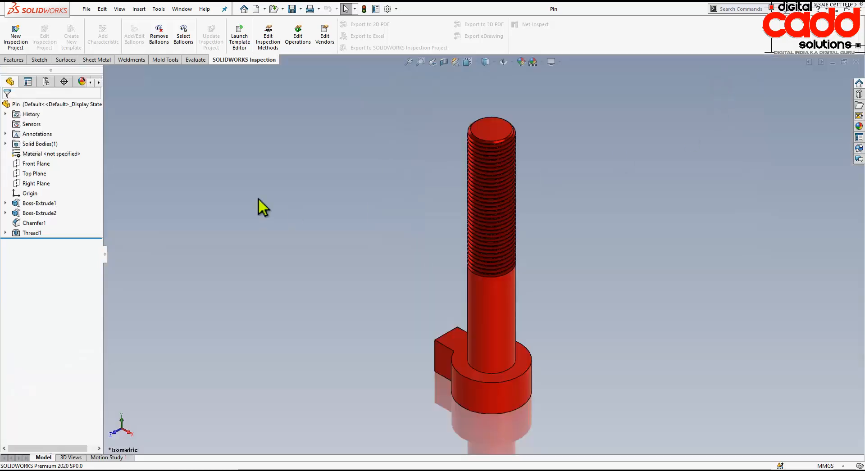
# Step: Tile the Pin and Base Part documents vertically side by side and make the Pin document active
pyautogui.click(183, 10)
pyautogui.click(200, 66)
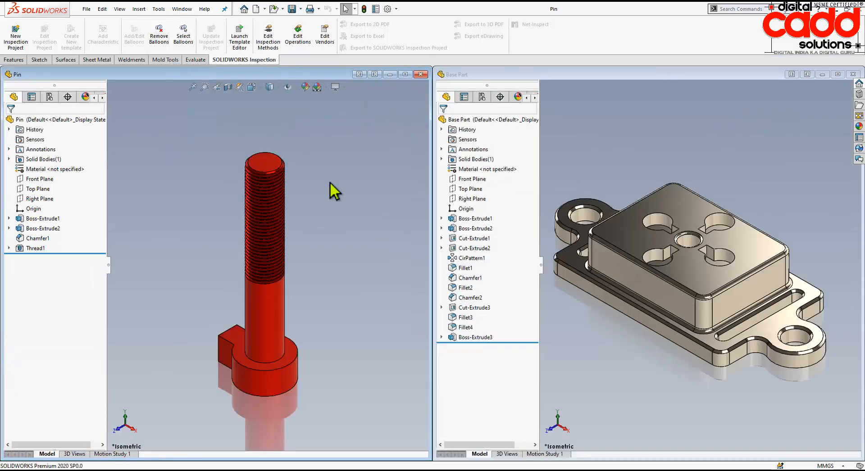
pyautogui.click(633, 362)
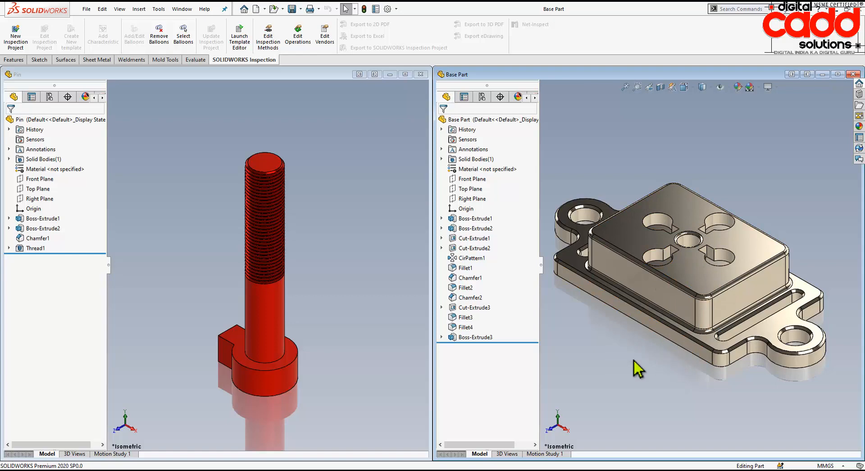
pyautogui.click(370, 262)
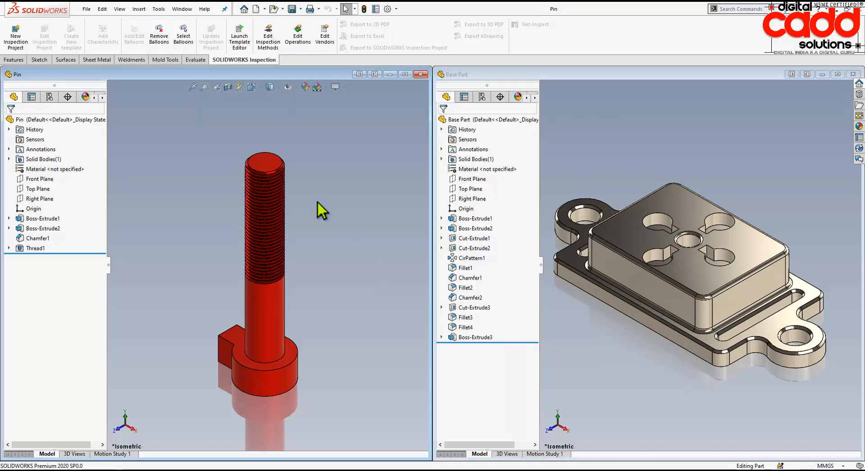
# Step: Make the Base Part document active and start a mate reference named Base Mate
pyautogui.click(13, 59)
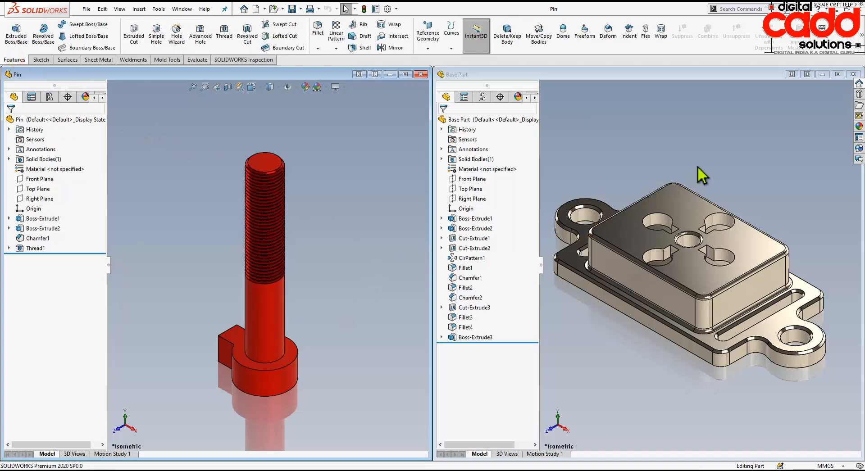
pyautogui.click(730, 139)
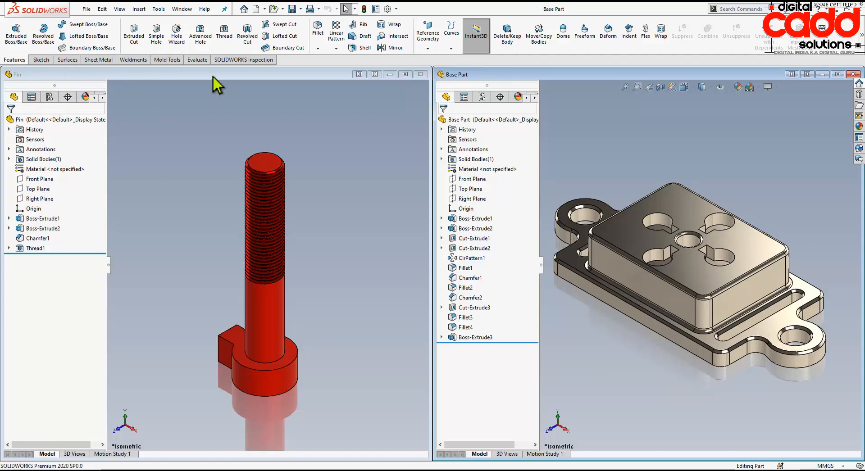
pyautogui.click(427, 45)
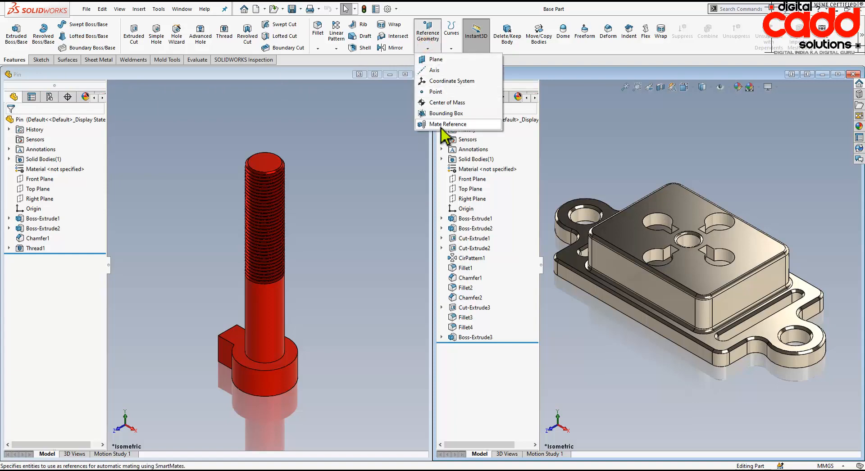
pyautogui.click(439, 125)
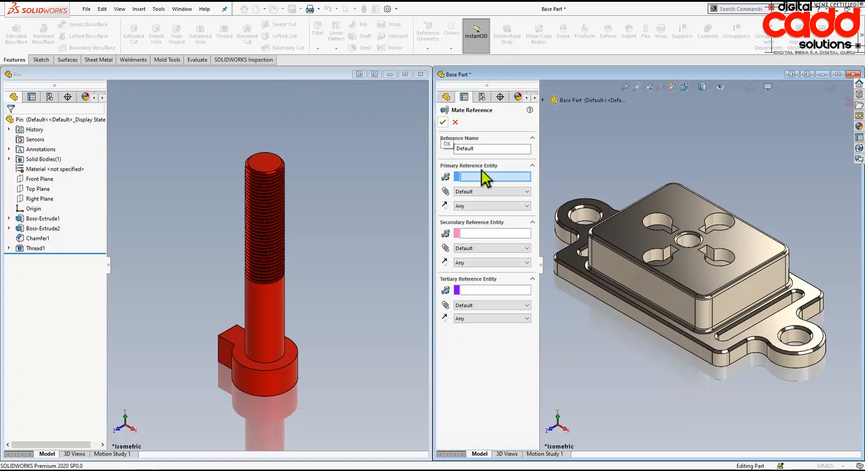
pyautogui.scroll(-3, 690, 209)
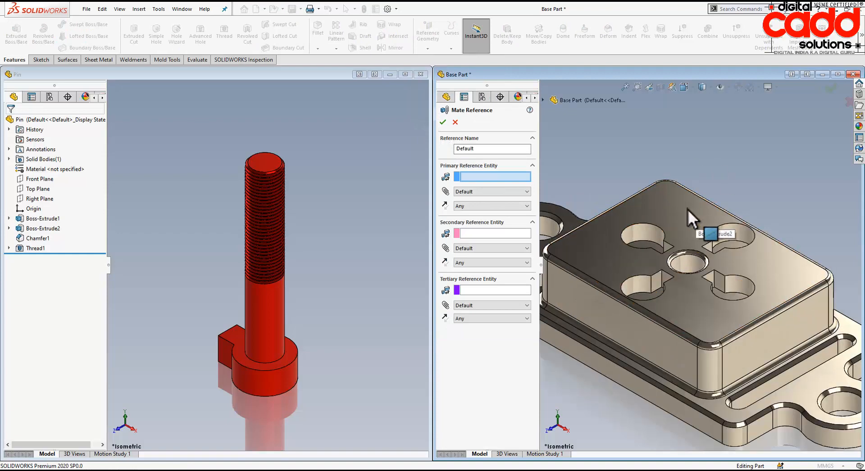
pyautogui.doubleClick(500, 149)
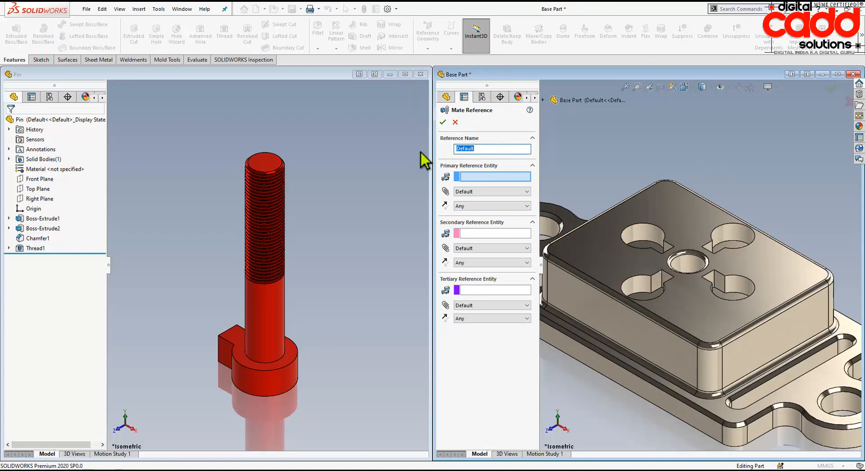
pyautogui.write('Base Mate')
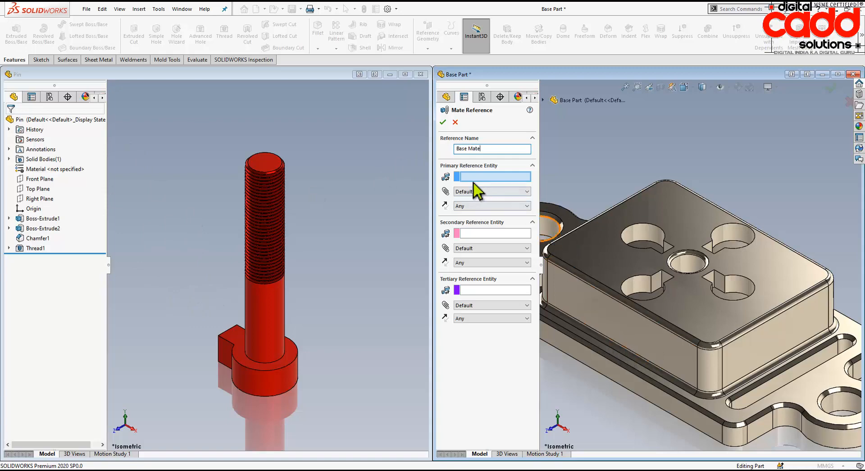
# Step: Assign the rear-right keyed pocket's cylindrical wall as the Concentric primary reference and its floor as the Coincident secondary reference
pyautogui.click(730, 234)
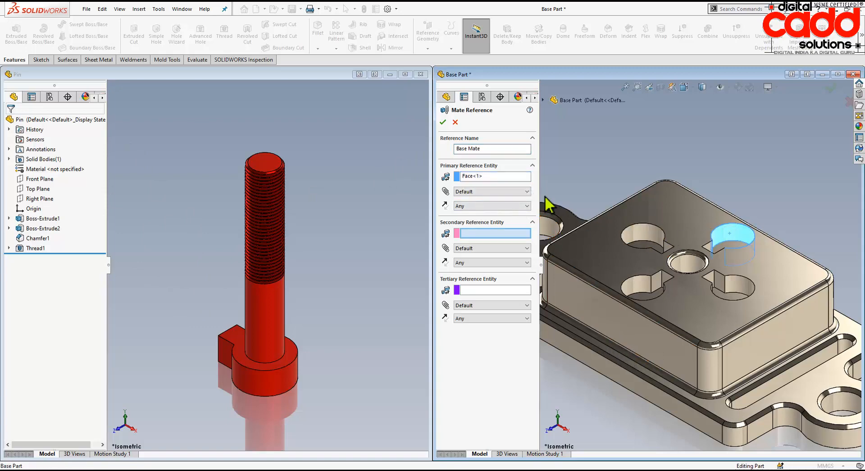
pyautogui.click(509, 190)
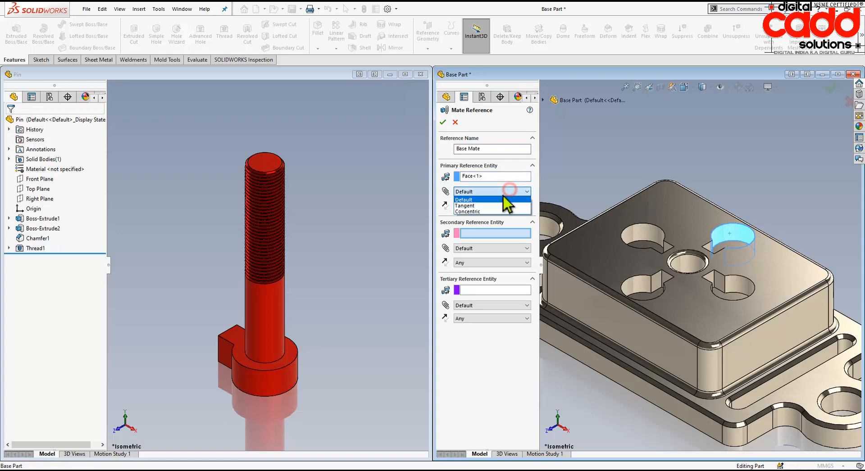
pyautogui.click(485, 211)
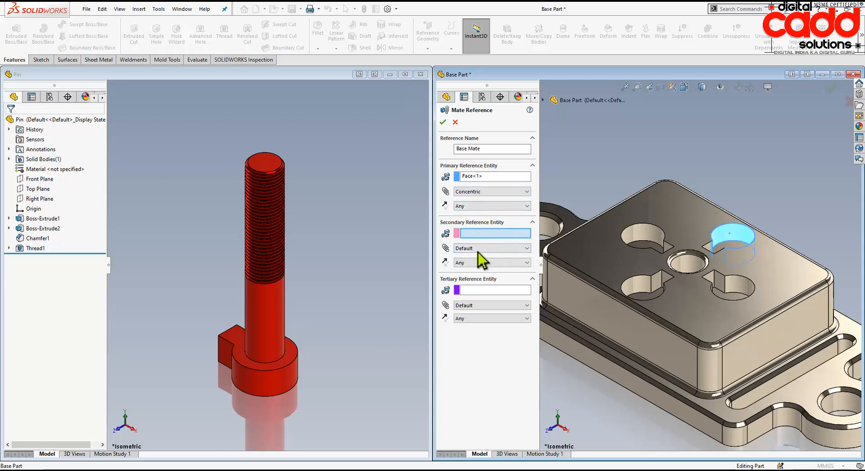
pyautogui.click(491, 250)
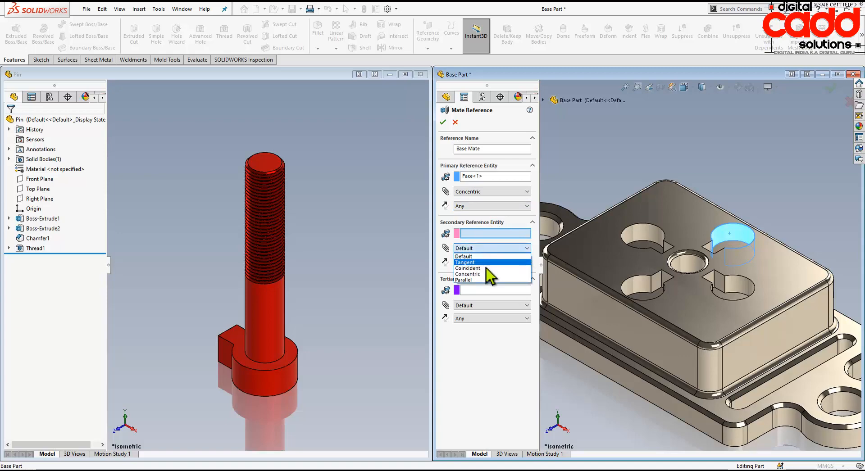
pyautogui.click(486, 268)
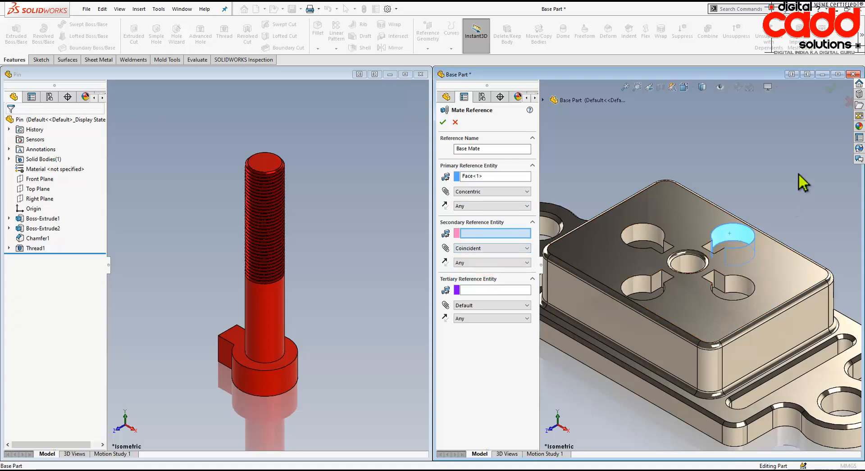
pyautogui.moveTo(799, 173); pyautogui.dragTo(786, 224, button='middle')
pyautogui.click(733, 248)
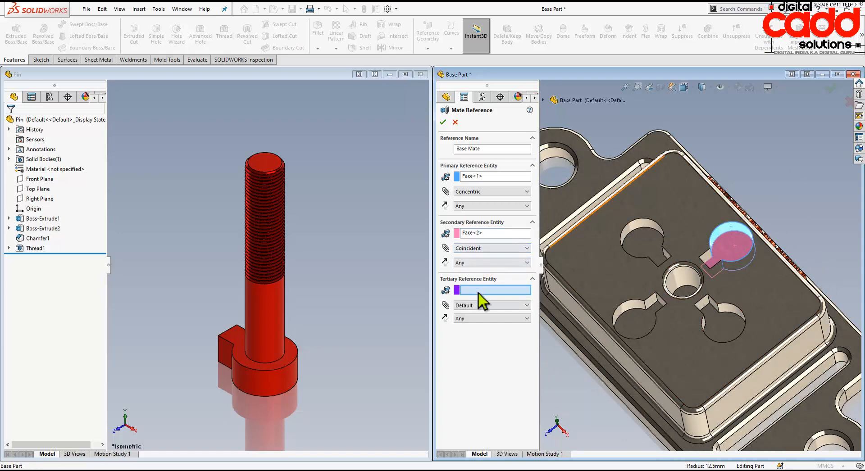
# Step: Assign the inner end face of the rear-right pocket's key slot as the tertiary reference with Coincident mate type
pyautogui.moveTo(701, 278); pyautogui.dragTo(721, 237, button='middle')
pyautogui.scroll(-3, 697, 280)
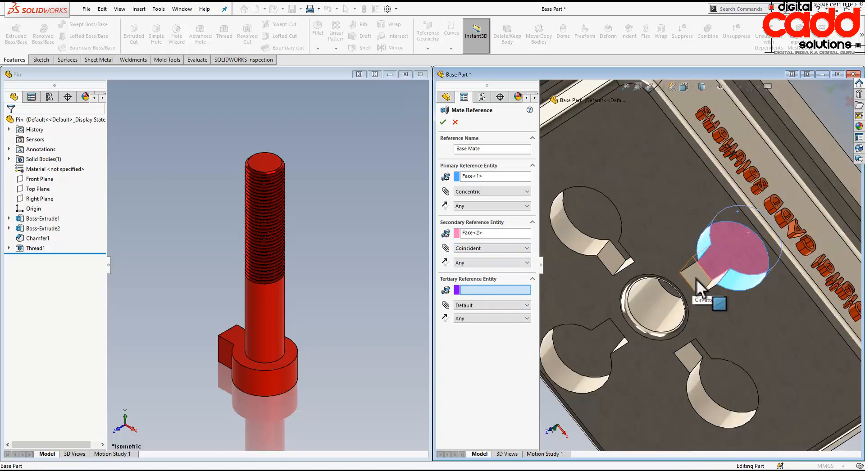
pyautogui.click(697, 279)
pyautogui.click(507, 305)
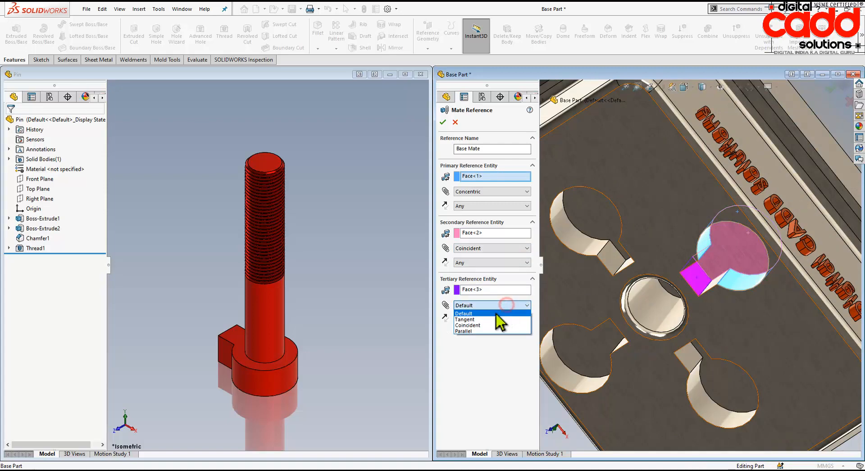
pyautogui.click(484, 325)
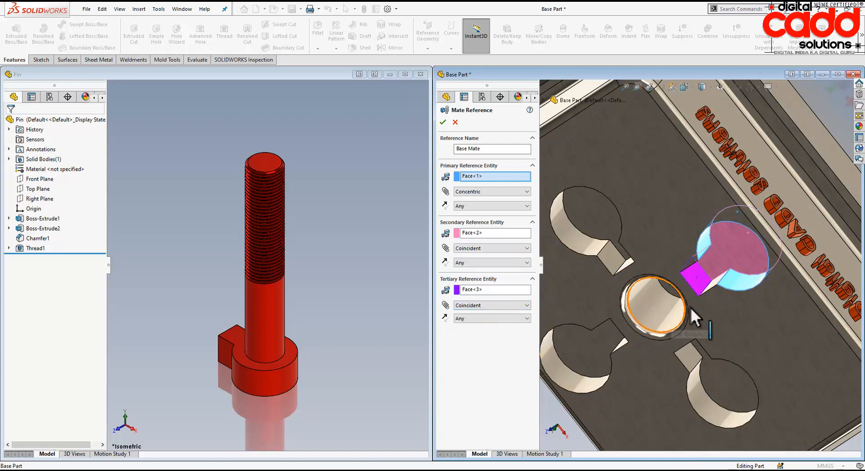
# Step: Keep the primary reference's alignment at Any and accept the rear-right pocket's mate reference
pyautogui.scroll(2, 690, 307)
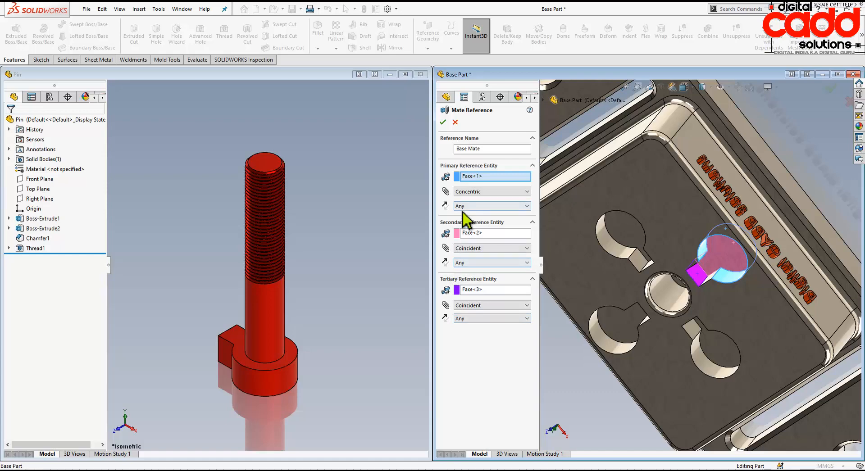
pyautogui.scroll(3, 651, 374)
pyautogui.moveTo(666, 367); pyautogui.dragTo(699, 274, button='middle')
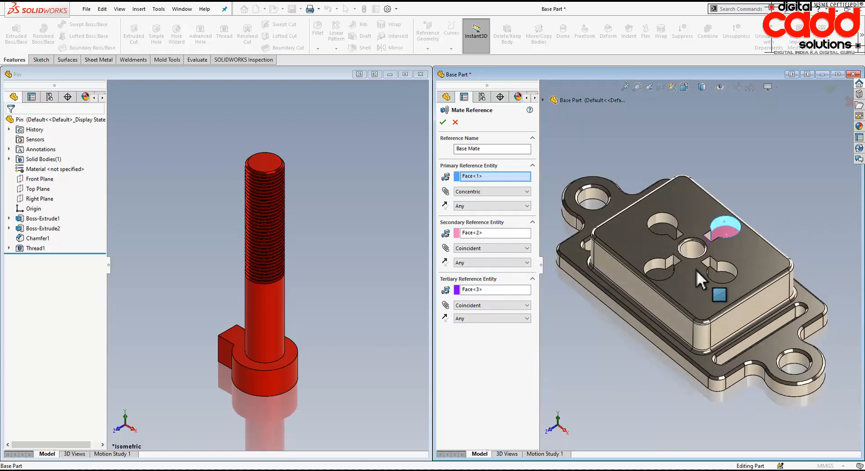
pyautogui.scroll(-2, 707, 228)
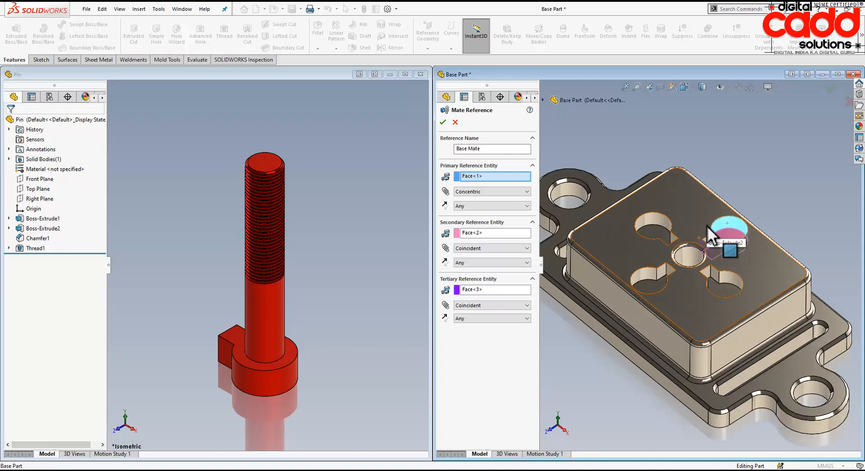
pyautogui.click(469, 205)
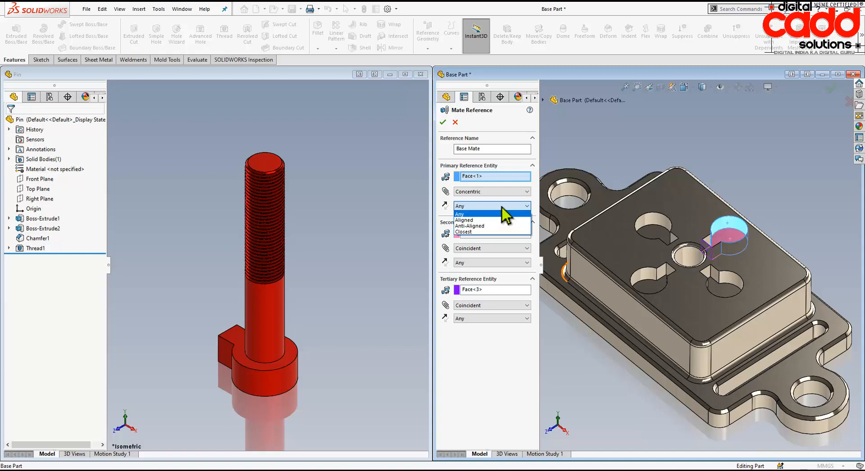
pyautogui.click(484, 215)
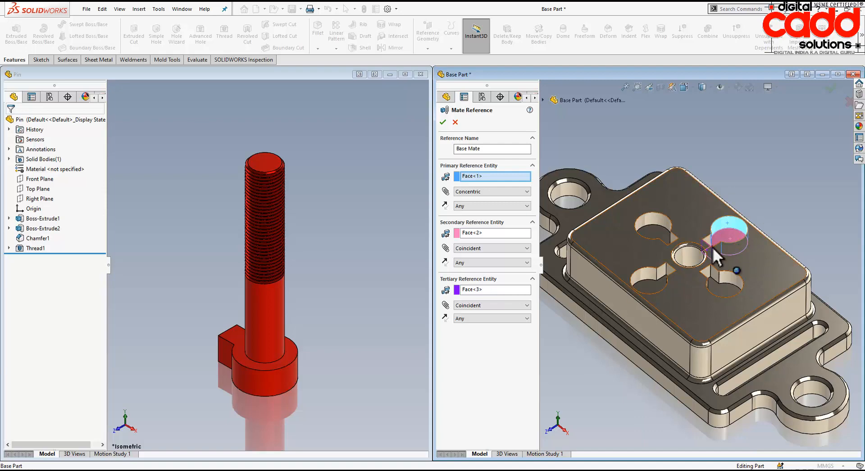
pyautogui.click(443, 122)
# Step: Start a second mate reference in the Base Part and name it Base Mate
pyautogui.scroll(-2, 607, 199)
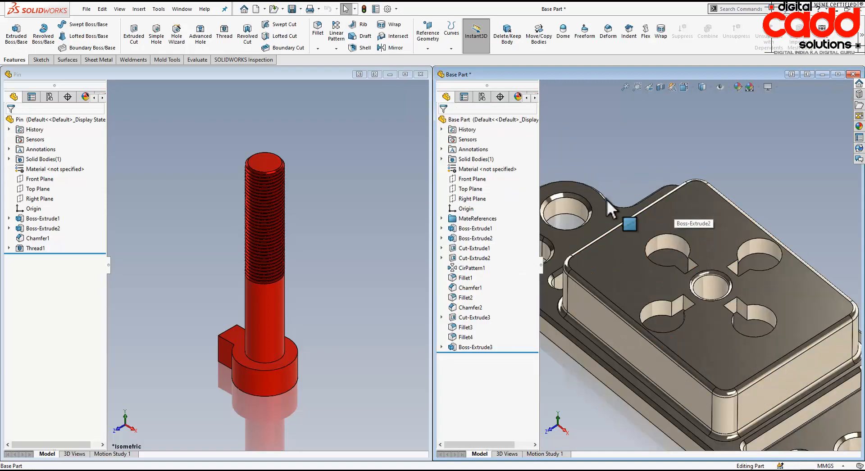
pyautogui.click(428, 48)
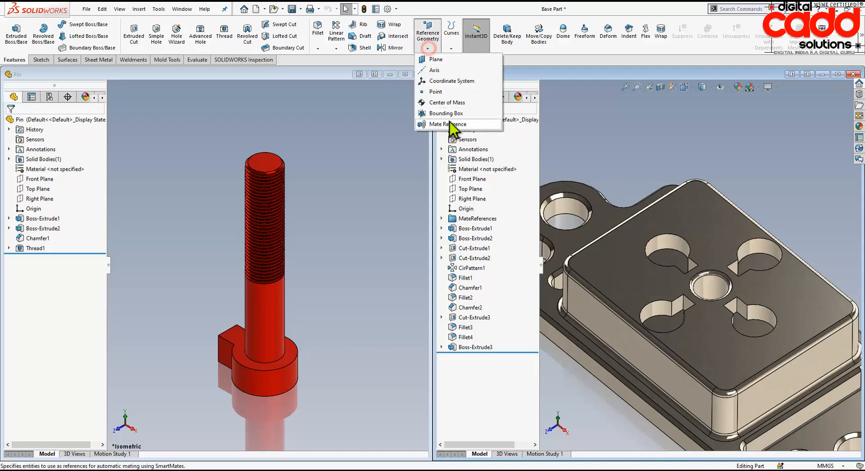
pyautogui.click(449, 124)
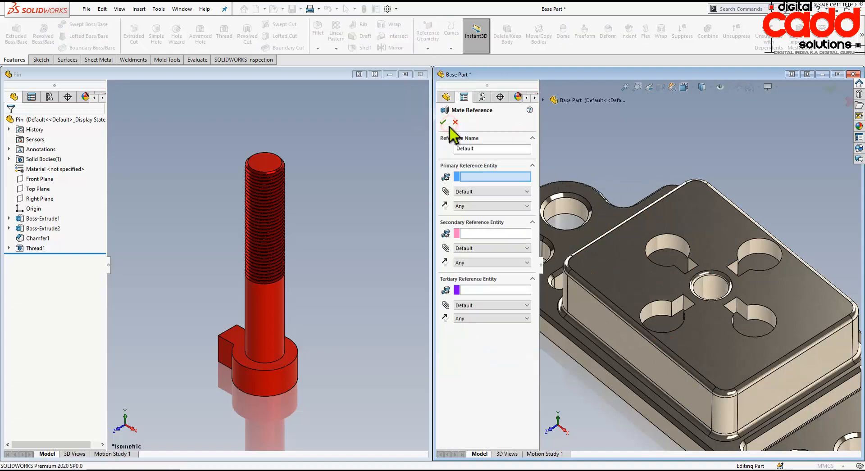
pyautogui.doubleClick(489, 149)
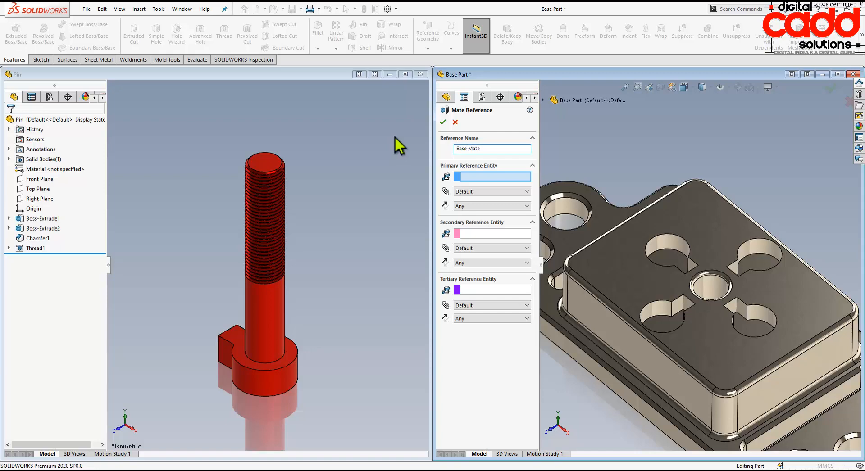
# Step: Assign the rear-left keyed pocket's cylindrical wall as the Concentric primary reference and its floor as the Coincident secondary reference
pyautogui.click(662, 242)
pyautogui.click(512, 191)
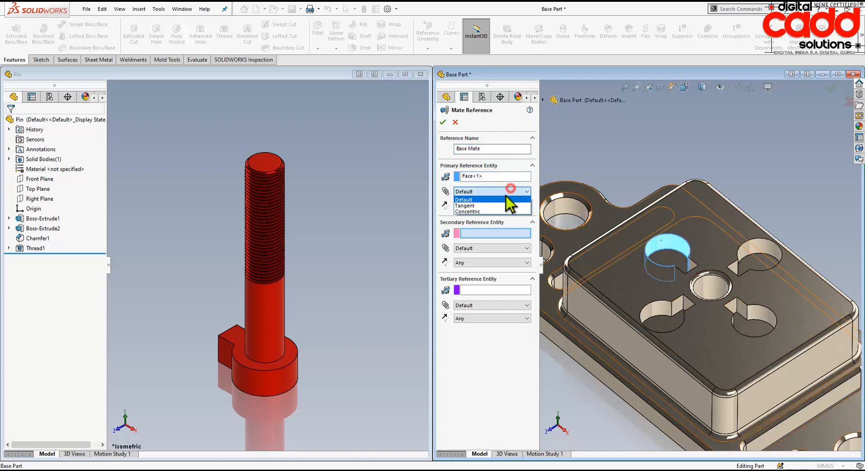
pyautogui.click(489, 211)
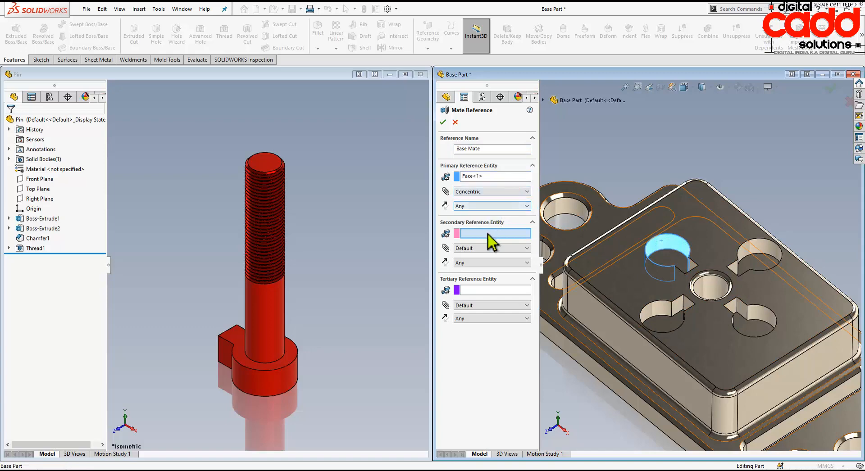
pyautogui.click(664, 263)
pyautogui.click(526, 248)
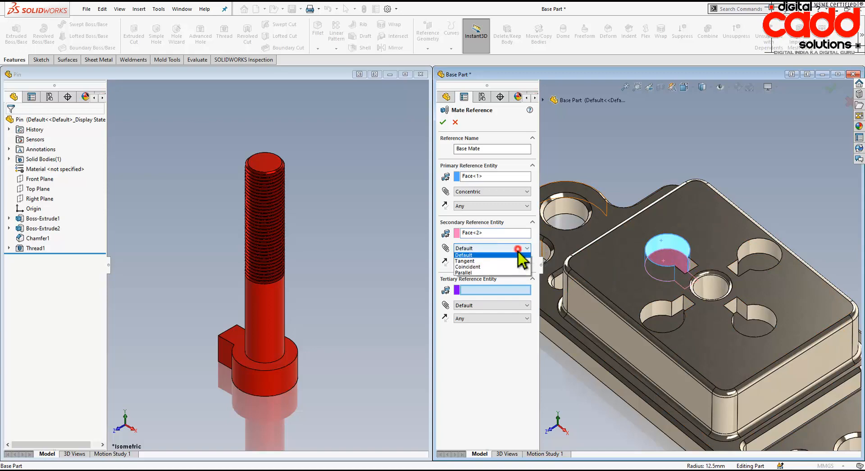
pyautogui.click(475, 268)
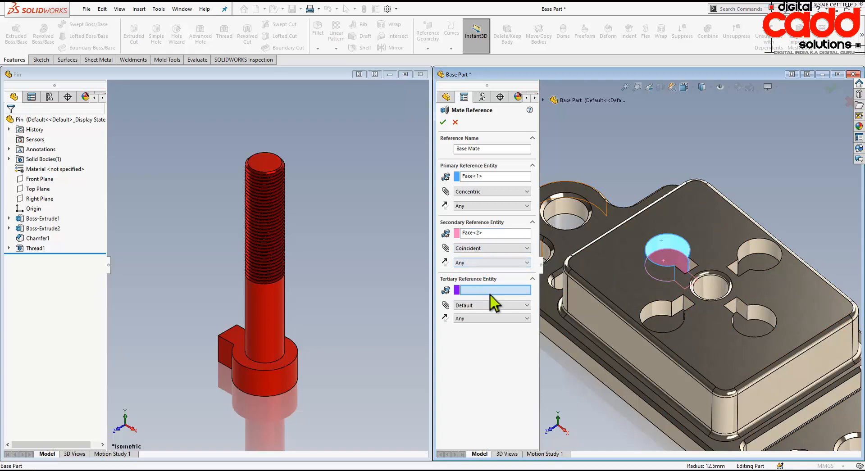
# Step: Assign the end face of the rear-left pocket's key slot as the Coincident tertiary reference and accept the mate reference
pyautogui.moveTo(732, 293); pyautogui.dragTo(732, 312, button='middle')
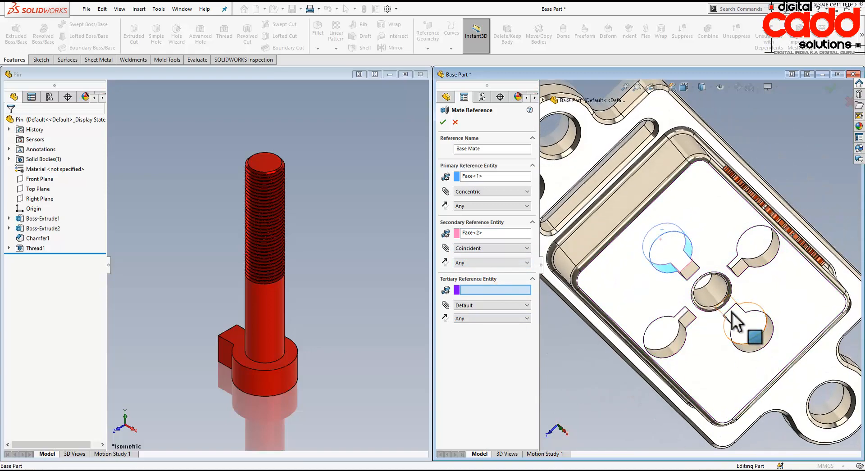
pyautogui.click(693, 271)
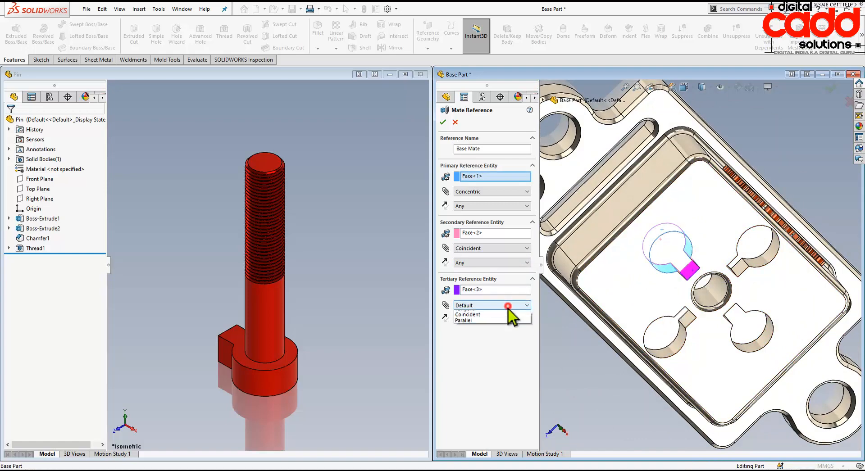
pyautogui.click(496, 325)
pyautogui.scroll(1, 693, 327)
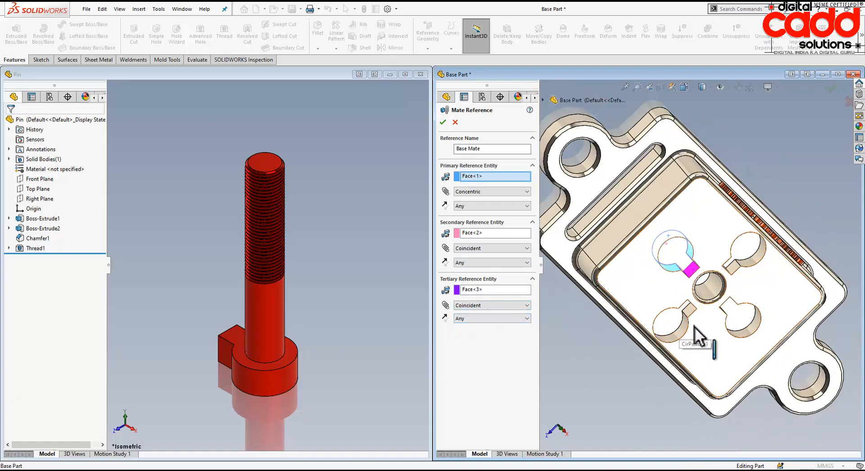
pyautogui.moveTo(693, 326); pyautogui.dragTo(712, 276, button='middle')
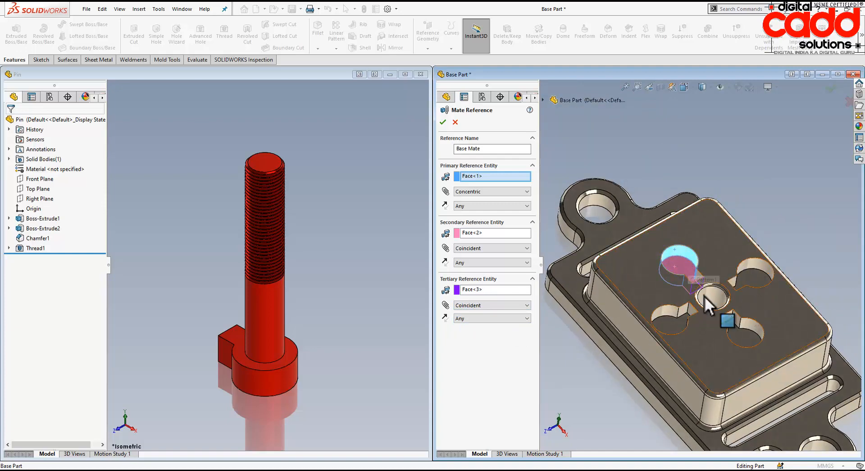
pyautogui.scroll(-2, 708, 298)
pyautogui.click(443, 122)
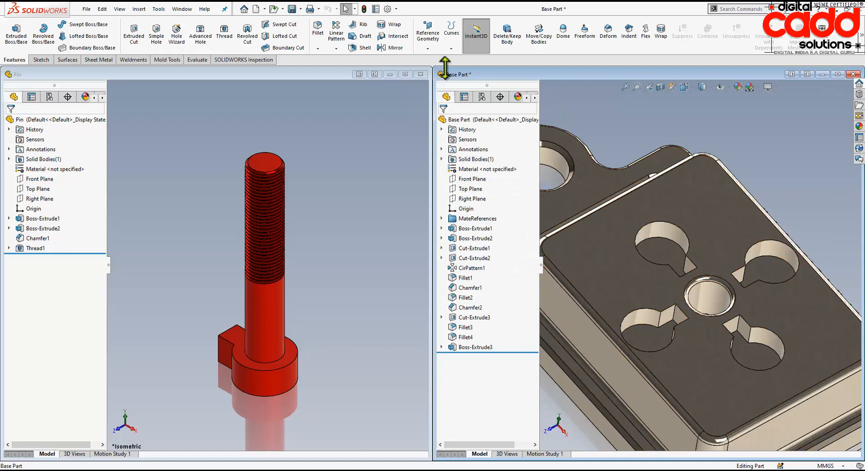
# Step: Start a third mate reference in the Base Part and name it Base Mate
pyautogui.click(427, 45)
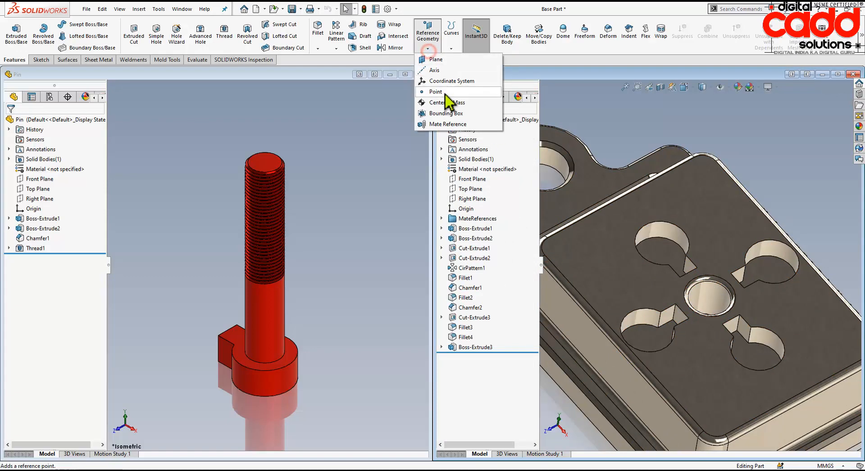
pyautogui.click(446, 124)
pyautogui.doubleClick(492, 149)
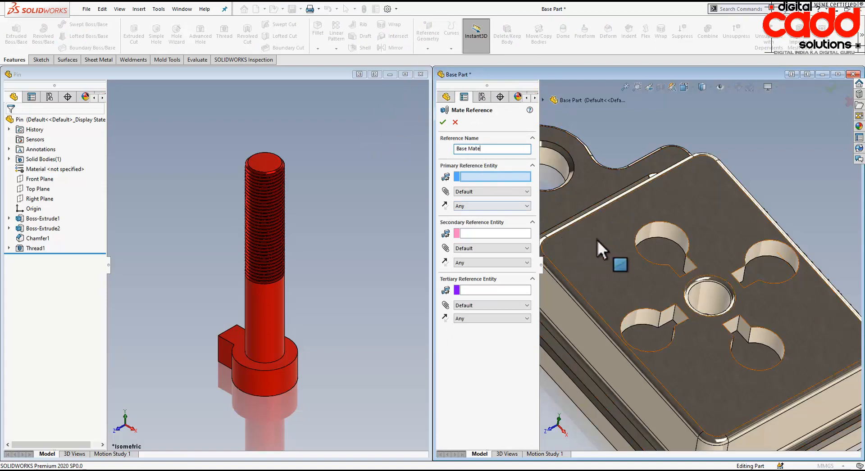
# Step: Assign the front-left keyed pocket's cylindrical wall as the Concentric primary reference and its floor as the Coincident secondary reference
pyautogui.click(644, 318)
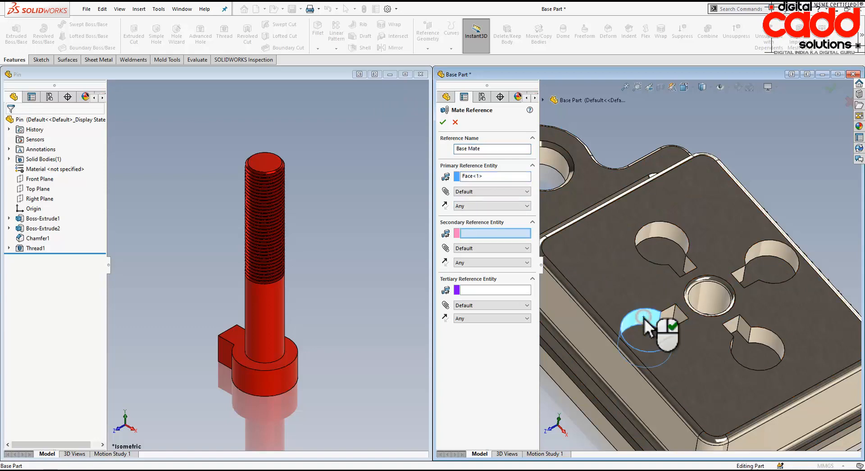
pyautogui.click(502, 194)
pyautogui.click(490, 214)
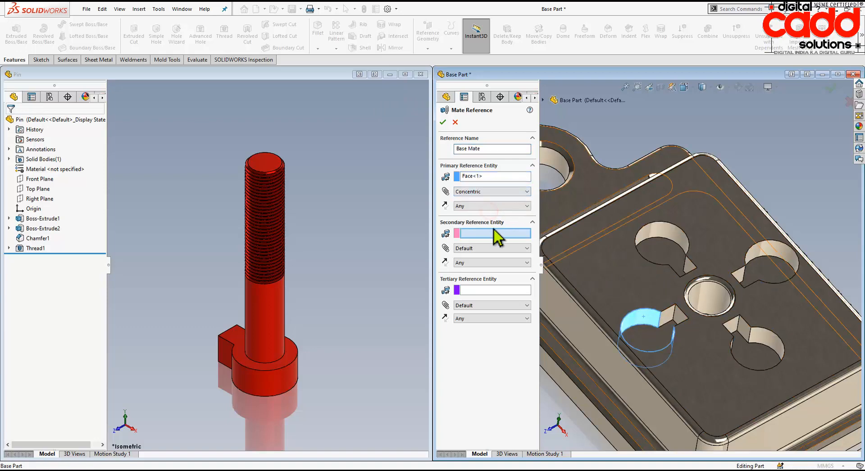
pyautogui.moveTo(609, 329); pyautogui.dragTo(640, 355, button='middle')
pyautogui.click(640, 354)
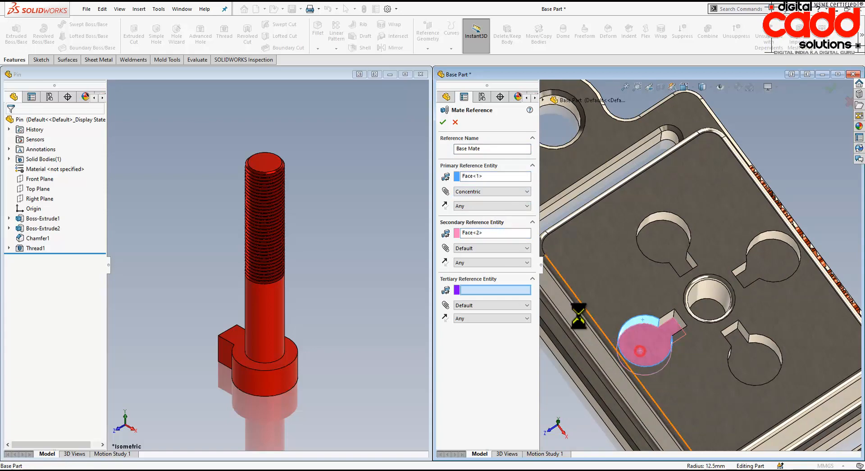
pyautogui.click(481, 251)
pyautogui.click(485, 271)
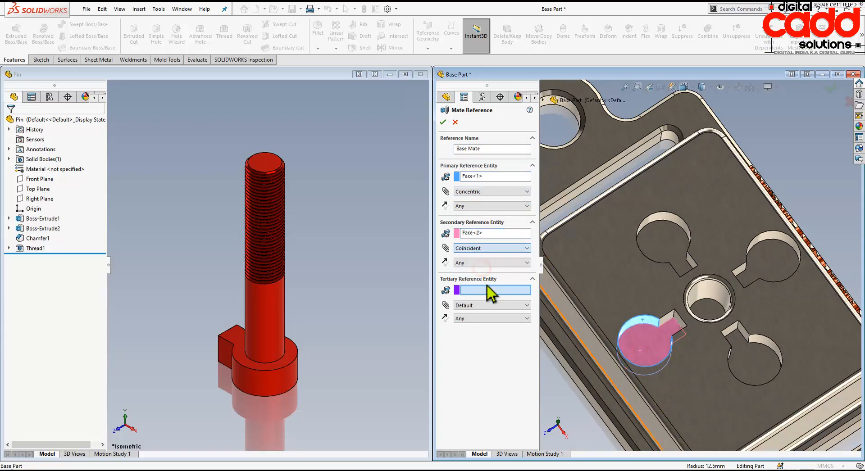
# Step: Assign the end face of the front-left pocket's key slot as the Coincident tertiary reference and accept the mate reference
pyautogui.moveTo(681, 329); pyautogui.dragTo(696, 323, button='middle')
pyautogui.scroll(-2, 697, 325)
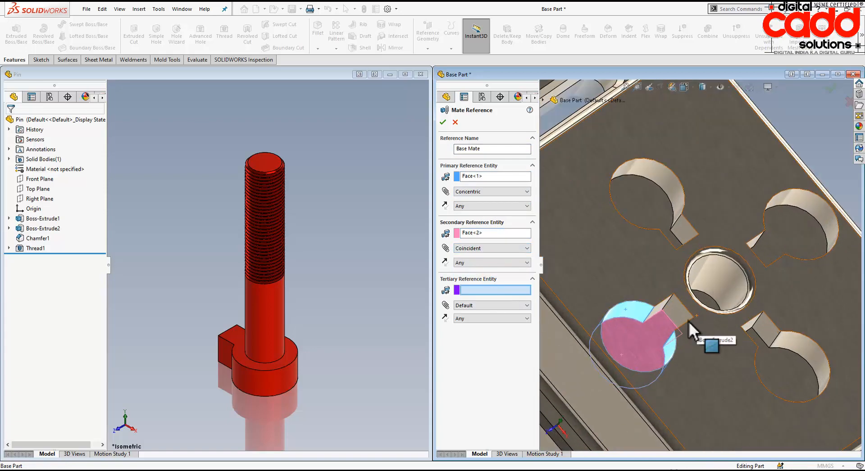
pyautogui.click(672, 308)
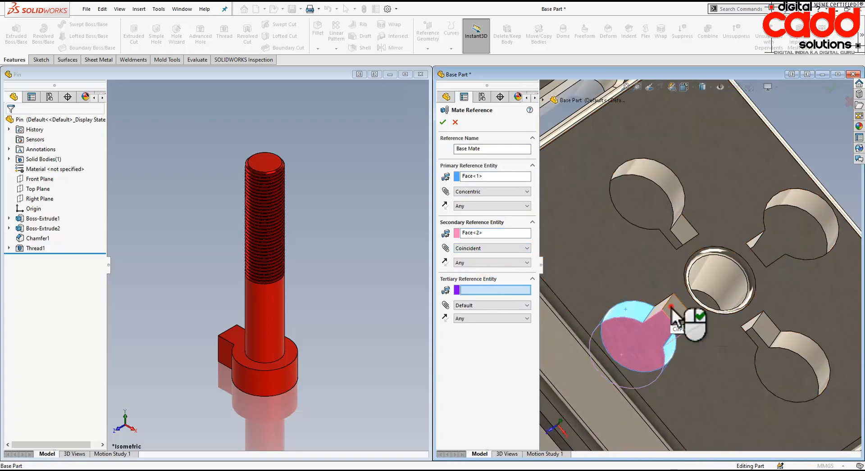
pyautogui.click(488, 304)
pyautogui.click(477, 330)
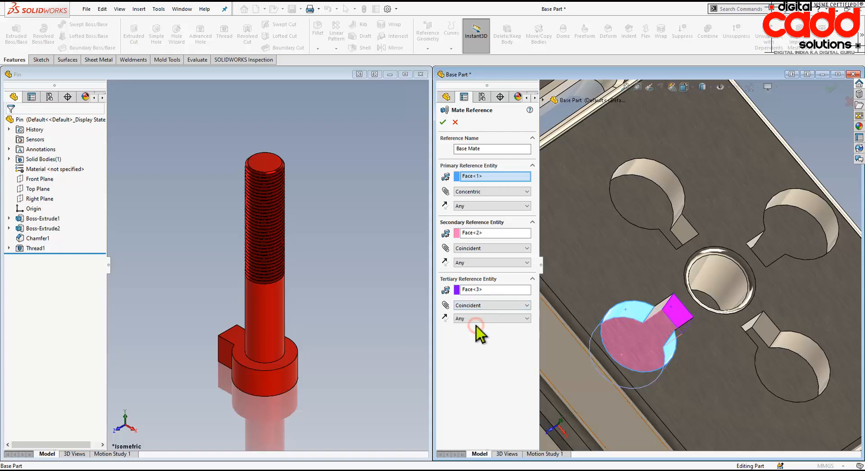
pyautogui.click(443, 122)
# Step: Start a fourth mate reference in the Base Part and name it Base Mate
pyautogui.scroll(3, 721, 311)
pyautogui.scroll(-5, 764, 331)
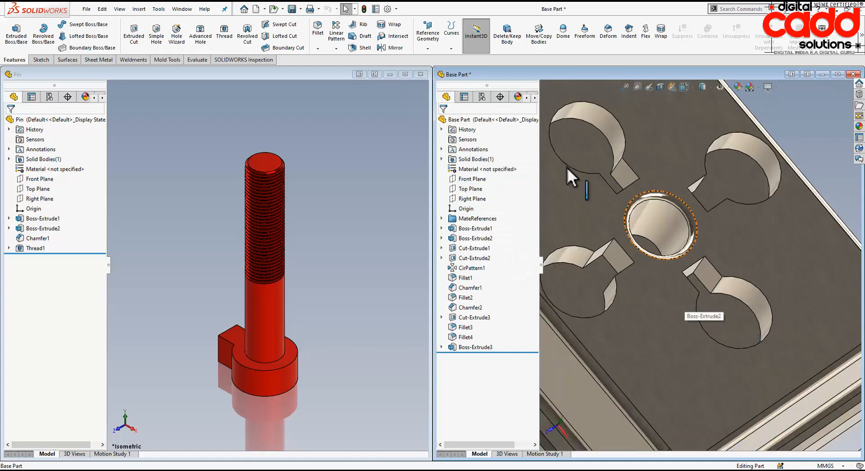
pyautogui.click(428, 48)
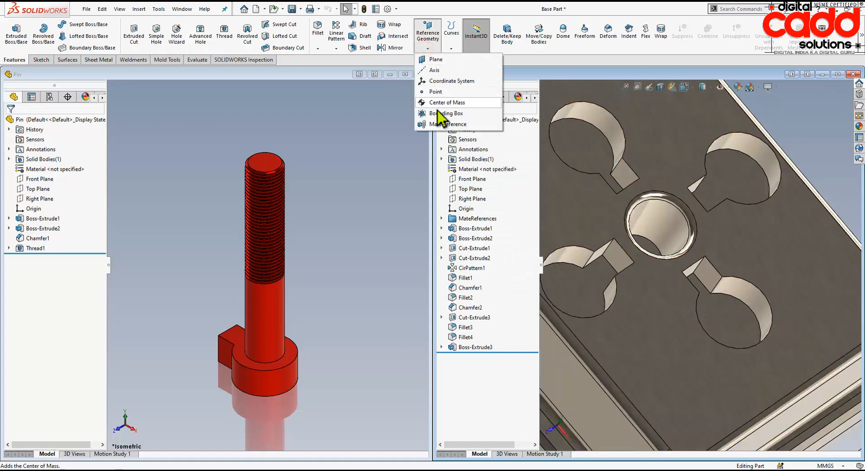
pyautogui.click(446, 124)
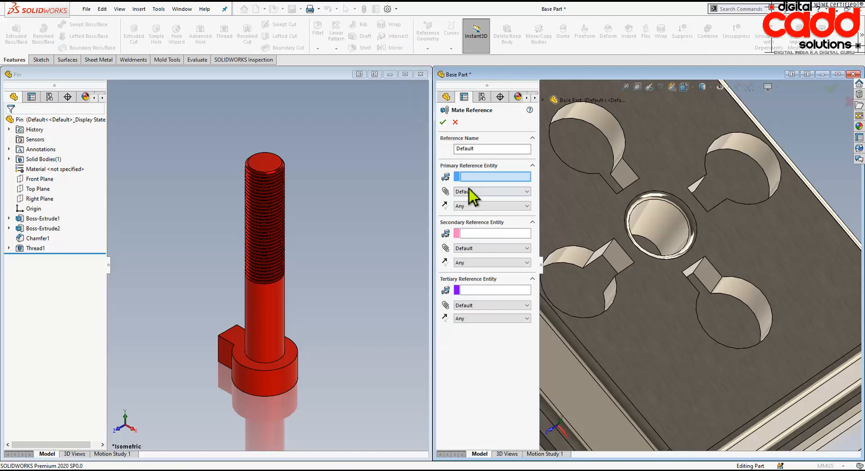
pyautogui.doubleClick(508, 148)
pyautogui.write('Bas')
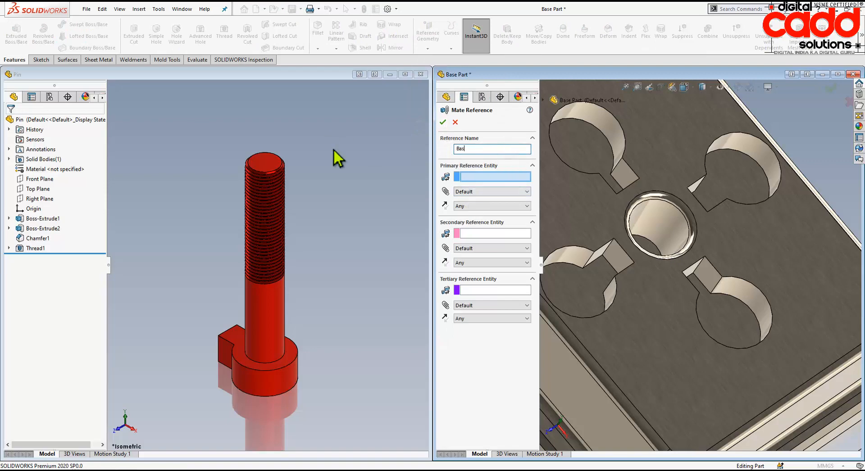
pyautogui.write('e M')
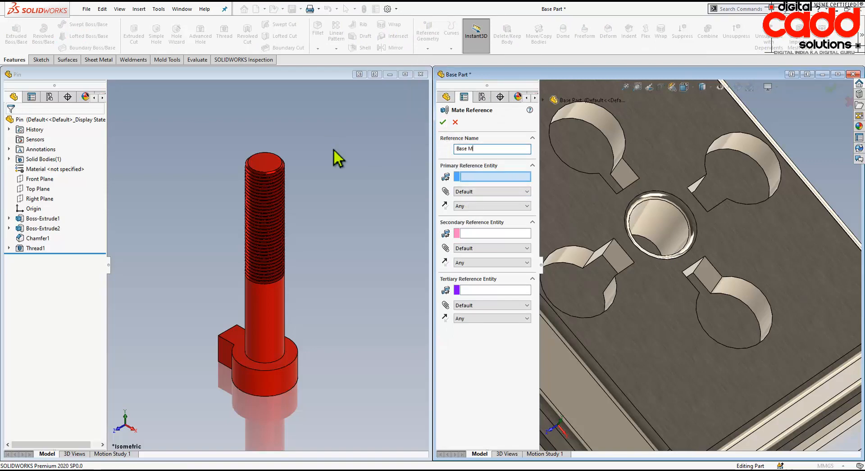
pyautogui.write('ate')
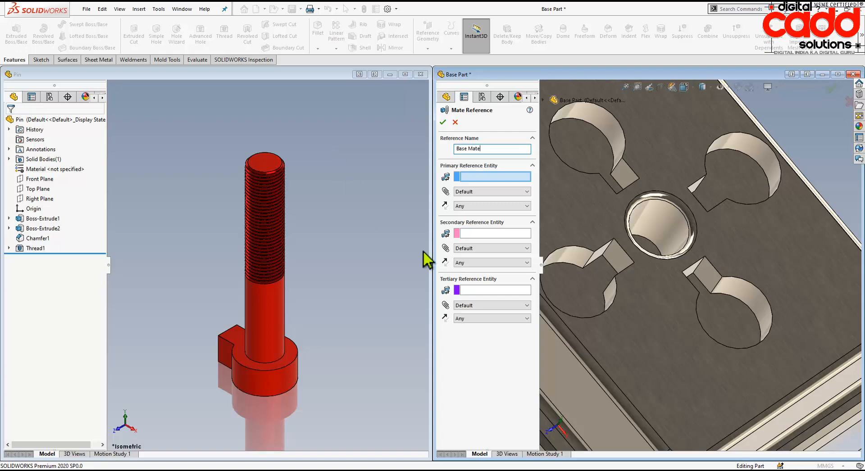
# Step: Assign the front-right keyed pocket's cylindrical wall as the Concentric primary reference and its floor as the Coincident secondary reference
pyautogui.click(744, 296)
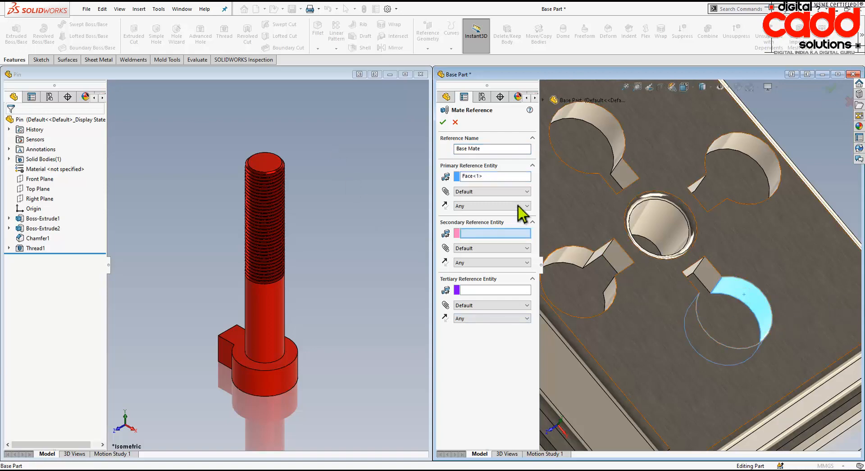
pyautogui.click(511, 191)
pyautogui.click(479, 208)
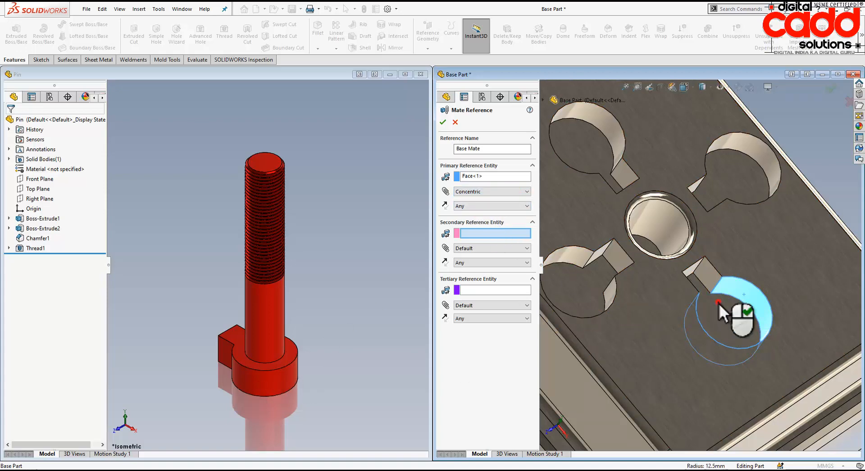
pyautogui.click(718, 304)
pyautogui.click(509, 248)
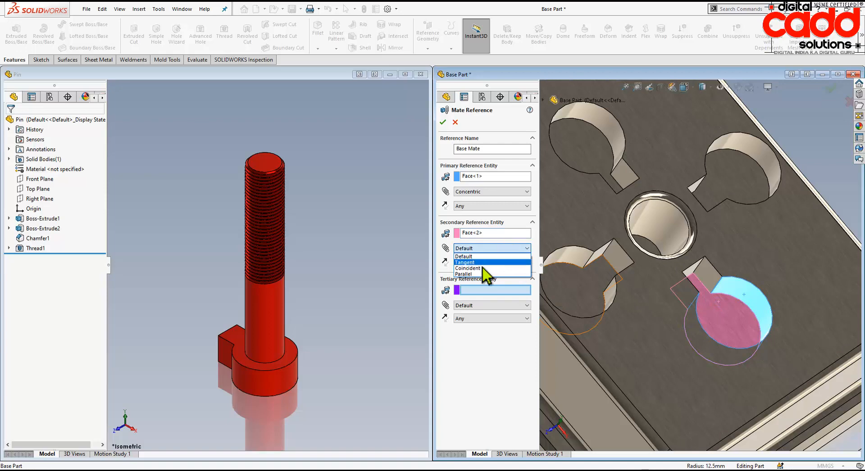
pyautogui.click(480, 268)
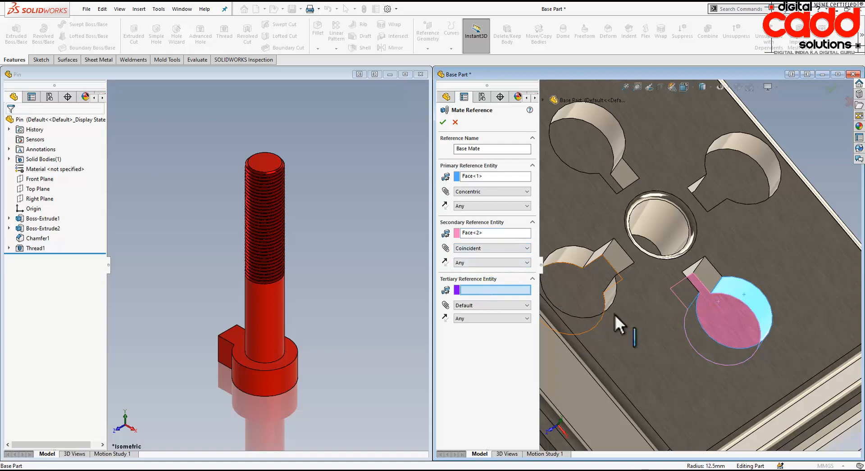
# Step: Assign the end face of the front-right pocket's key slot as the Coincident tertiary reference and accept the mate reference
pyautogui.moveTo(615, 315); pyautogui.dragTo(694, 281, button='middle')
pyautogui.click(697, 279)
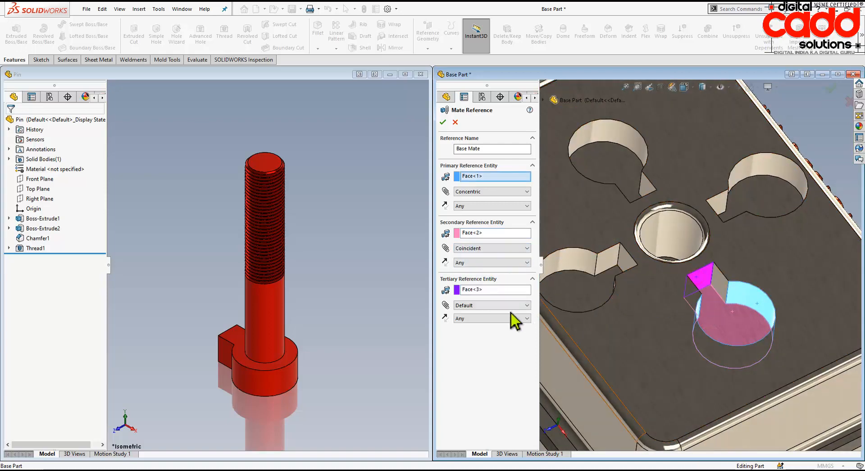
pyautogui.click(496, 306)
pyautogui.click(481, 325)
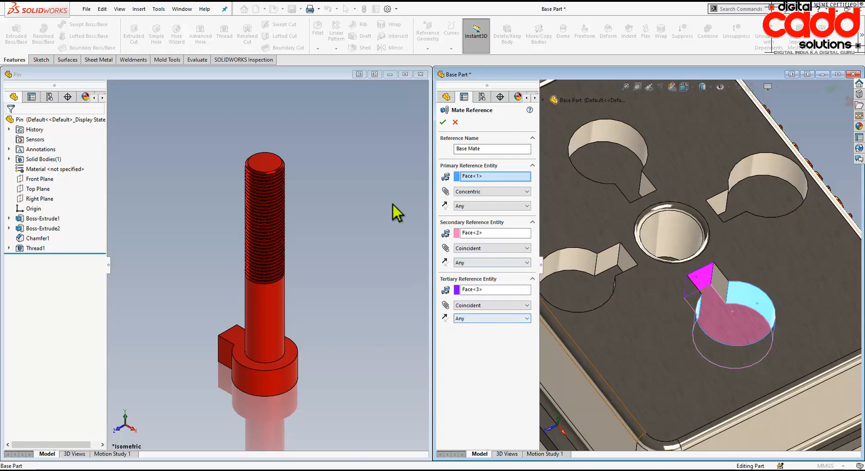
pyautogui.click(443, 125)
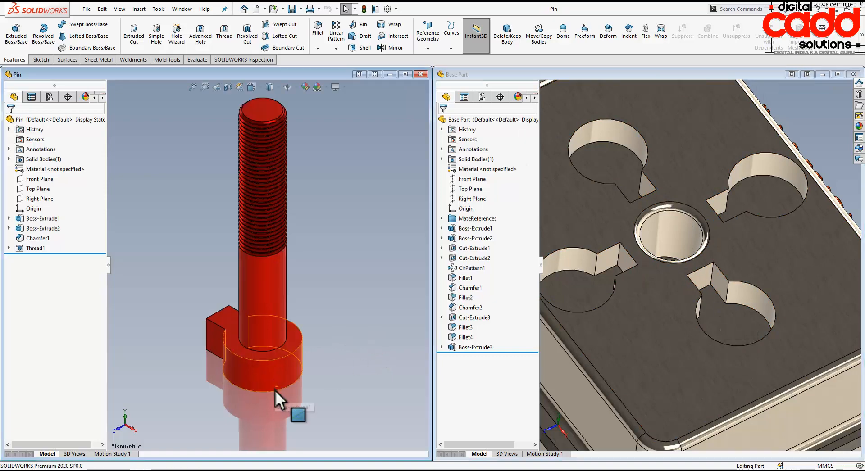
# Step: Start a mate reference in the Pin part and name it Base Mate
pyautogui.moveTo(275, 390); pyautogui.dragTo(335, 336, button='middle')
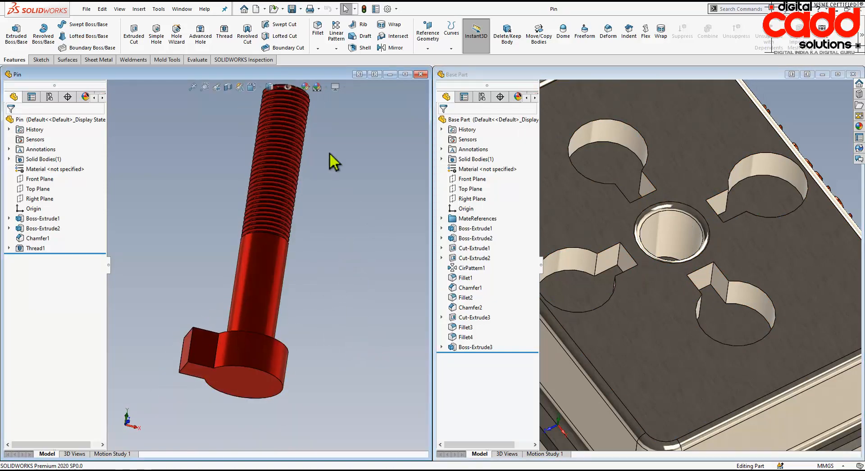
pyautogui.click(428, 45)
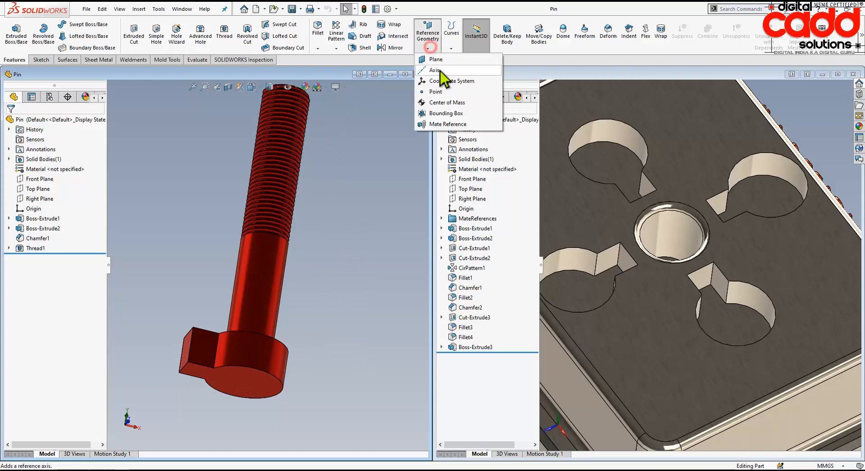
pyautogui.click(449, 125)
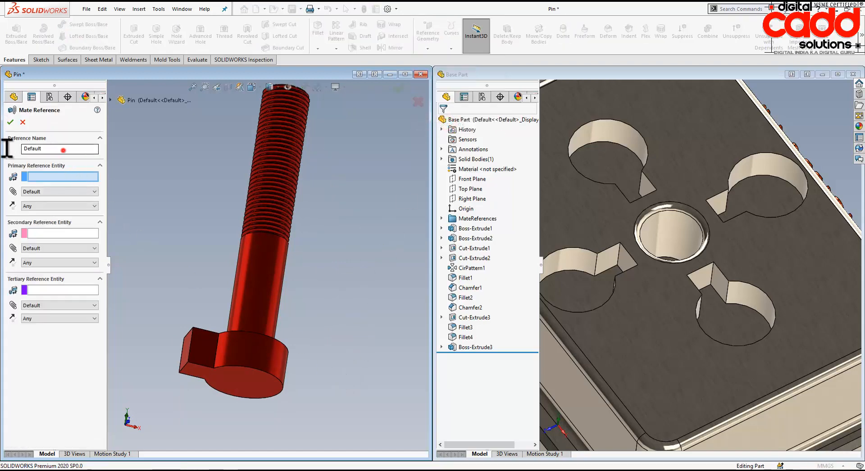
pyautogui.doubleClick(63, 150)
pyautogui.write('Base')
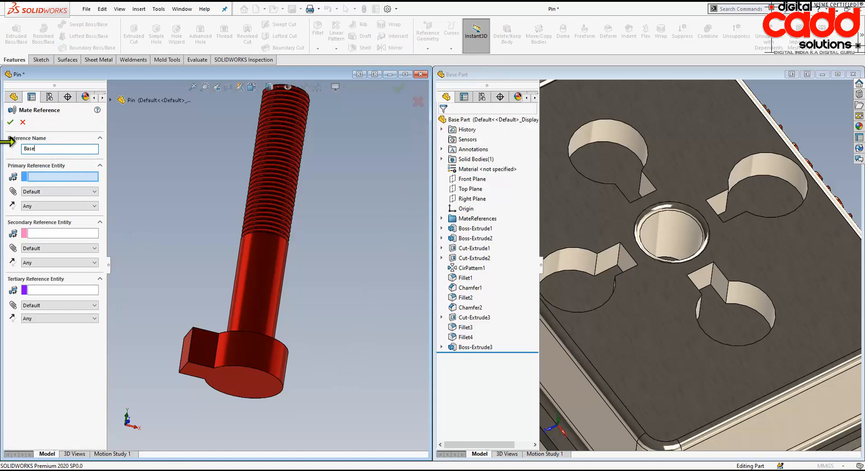
pyautogui.write(' Mate')
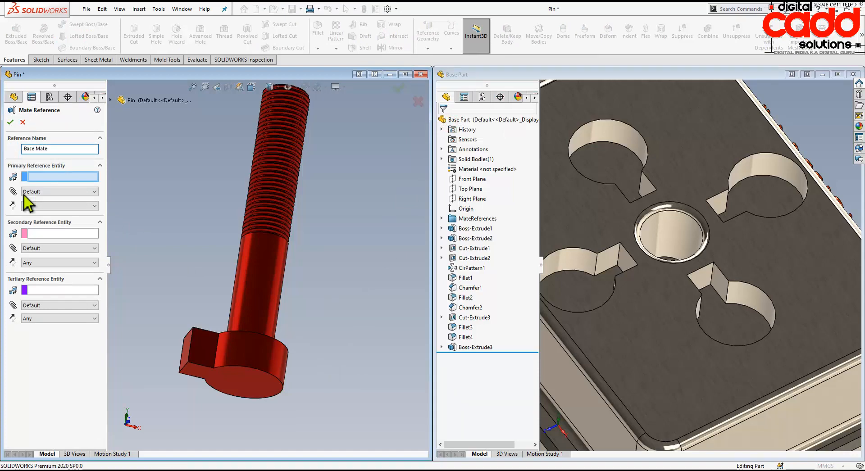
# Step: Assign the Pin head's cylindrical face as the Concentric primary reference and its flat underside as the Coincident secondary reference
pyautogui.click(256, 355)
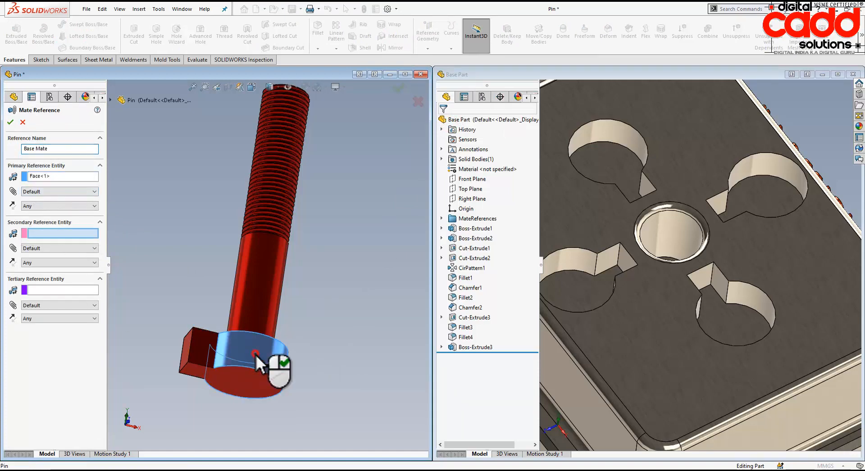
pyautogui.click(68, 193)
pyautogui.click(61, 217)
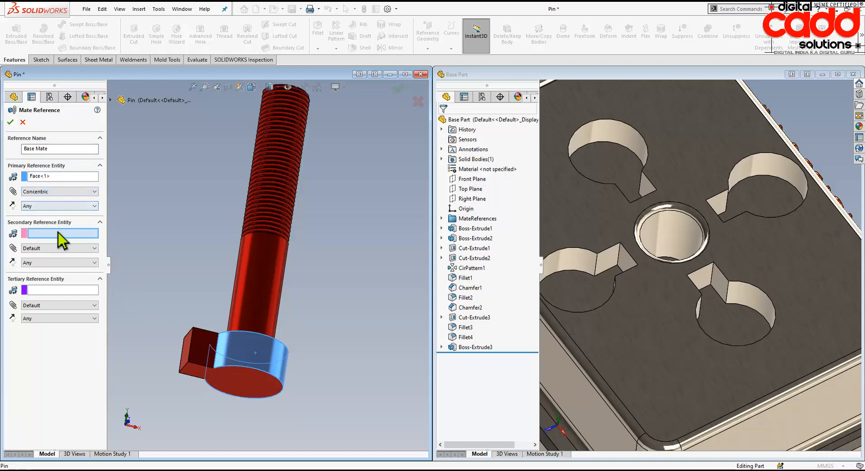
pyautogui.click(244, 379)
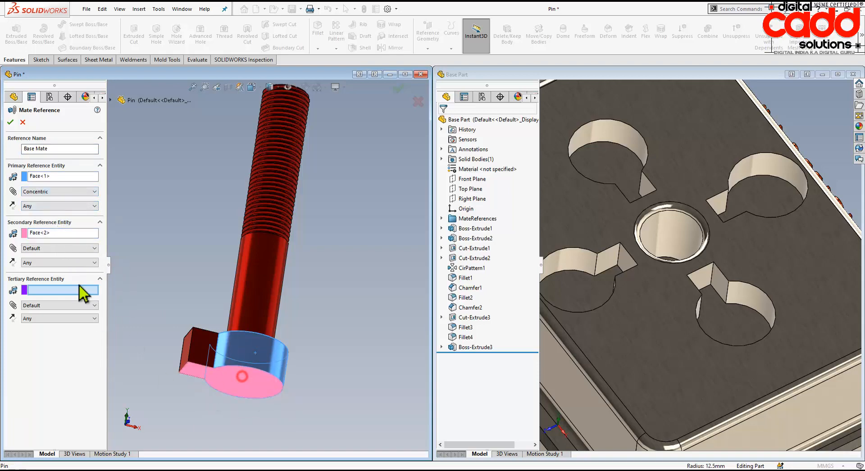
pyautogui.click(74, 249)
pyautogui.click(60, 268)
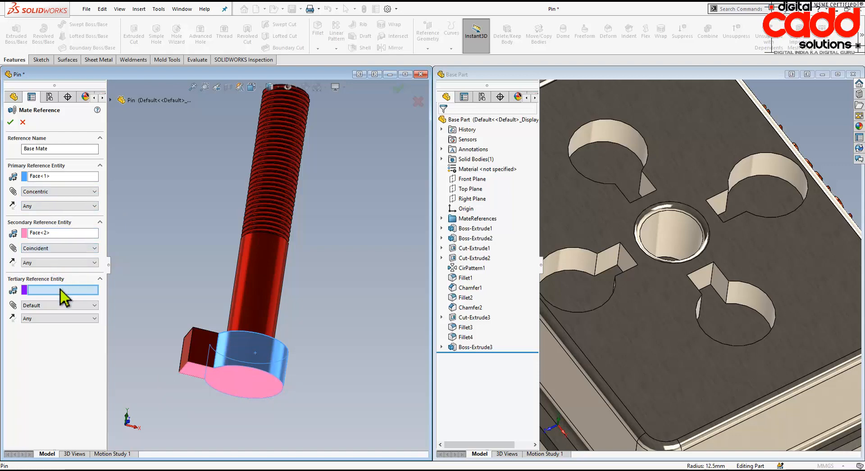
# Step: Assign the end face of the Pin head's key as the Coincident tertiary reference and accept the mate reference
pyautogui.moveTo(162, 400); pyautogui.dragTo(214, 385, button='middle')
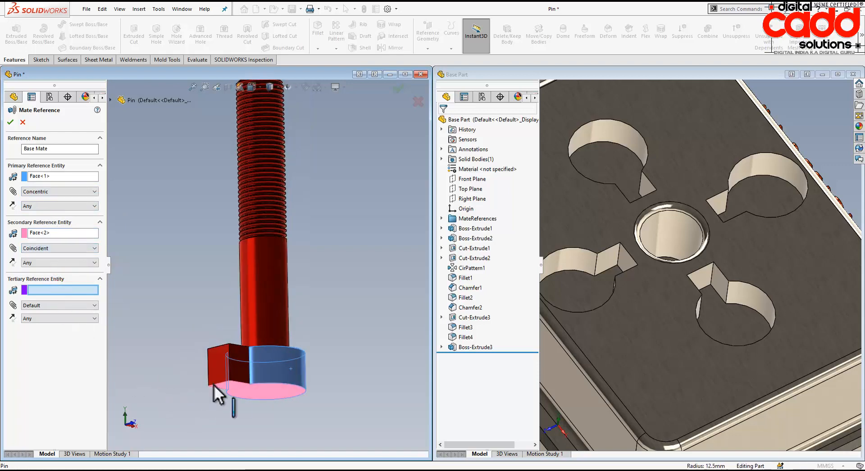
pyautogui.click(218, 374)
pyautogui.click(63, 307)
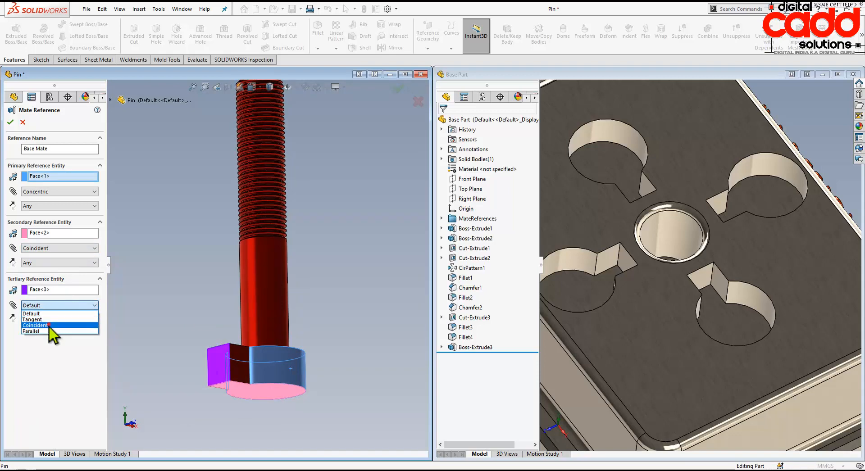
pyautogui.click(49, 326)
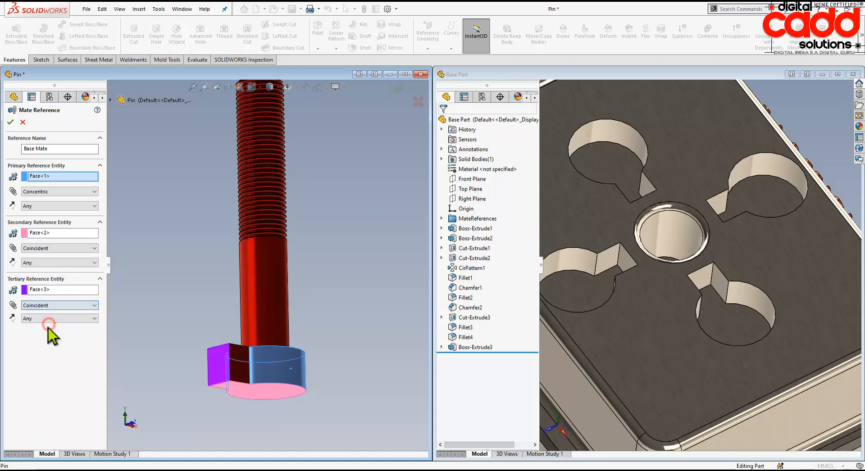
pyautogui.click(10, 122)
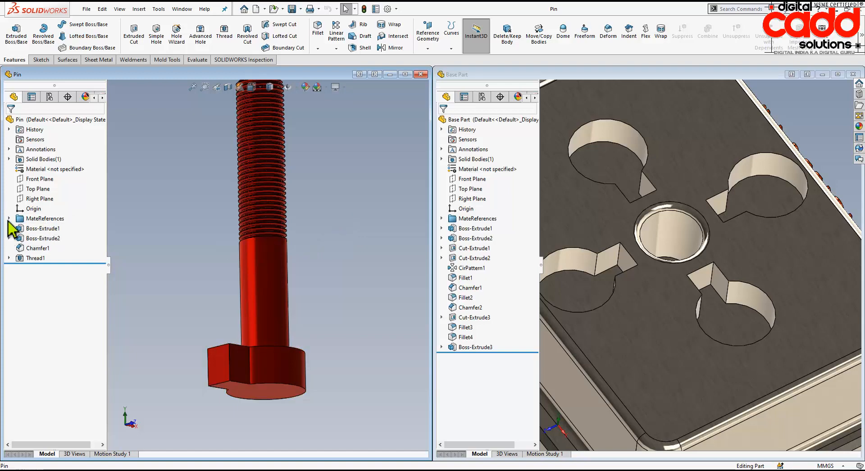
# Step: Review the Base Mate references in the Pin and Base Part and close both part documents
pyautogui.click(10, 219)
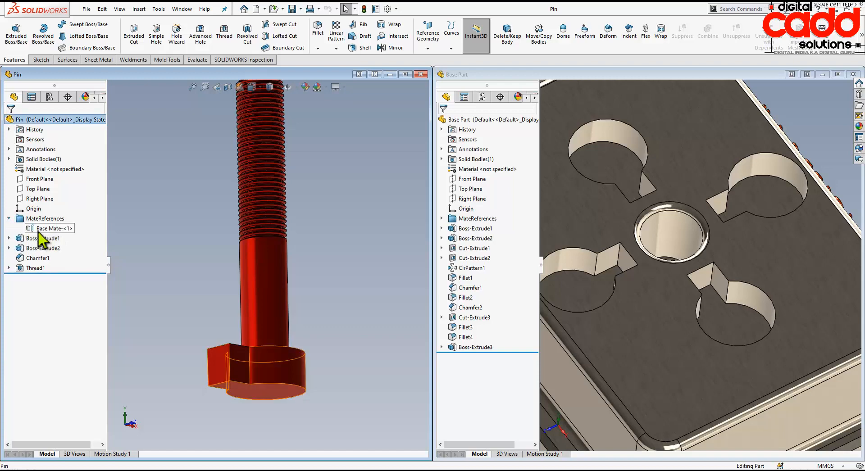
pyautogui.click(10, 219)
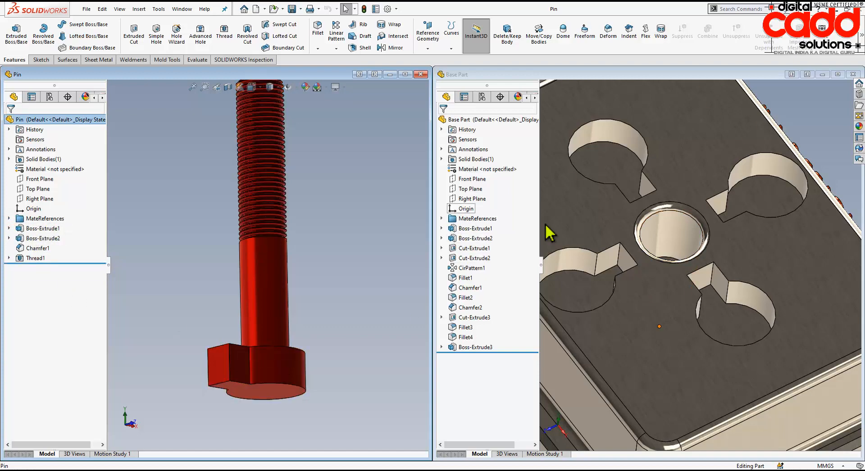
pyautogui.click(442, 219)
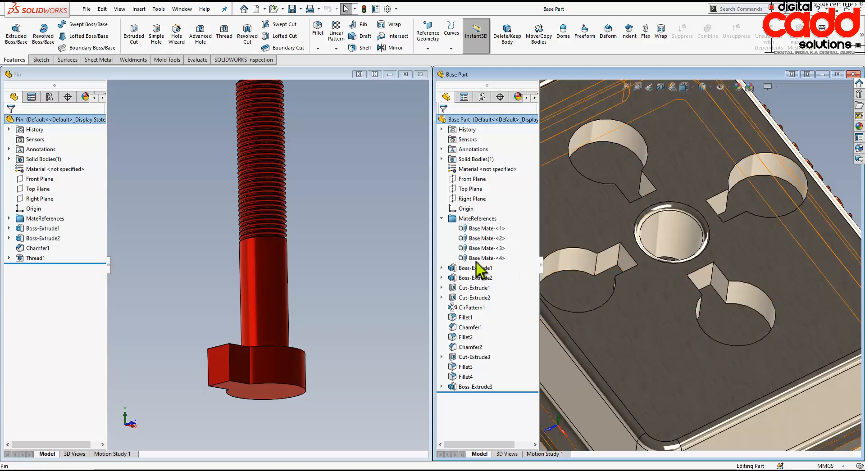
pyautogui.click(441, 218)
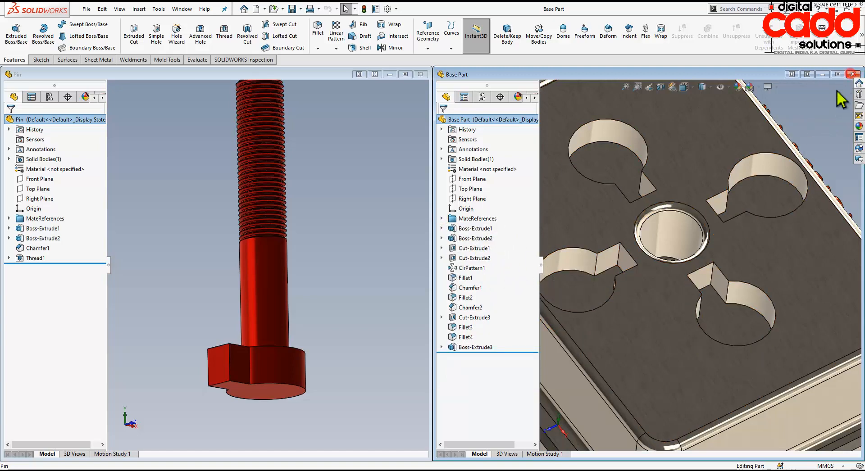
pyautogui.click(853, 74)
pyautogui.click(421, 73)
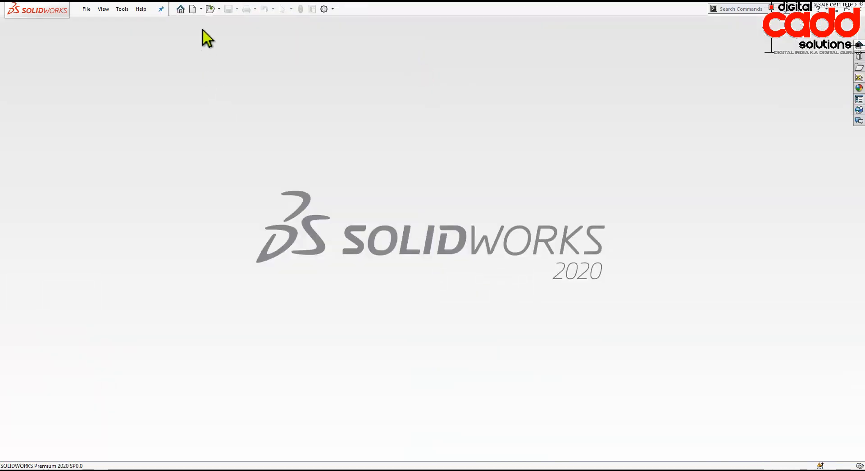
# Step: Create a new assembly document, dismiss the automatic file browser and maximize the assembly window
pyautogui.click(193, 9)
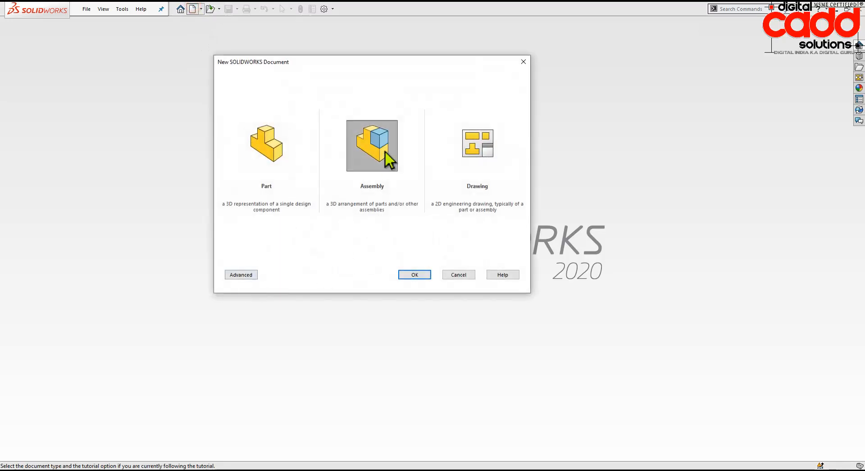
pyautogui.click(385, 158)
pyautogui.click(415, 275)
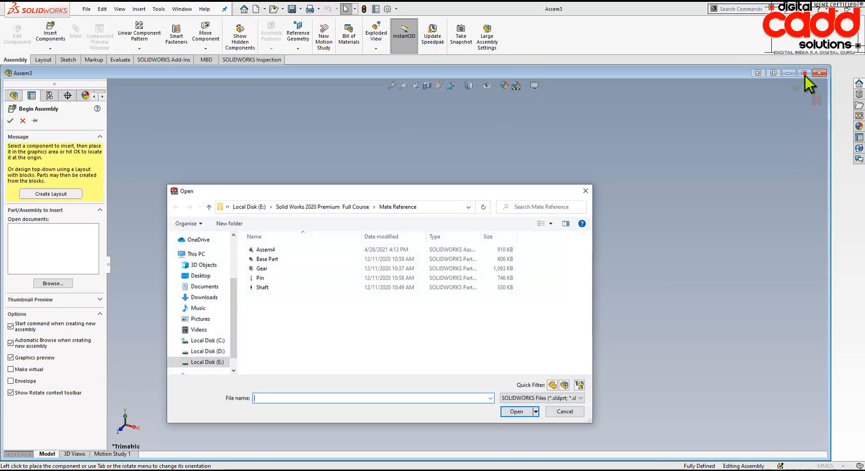
pyautogui.click(571, 415)
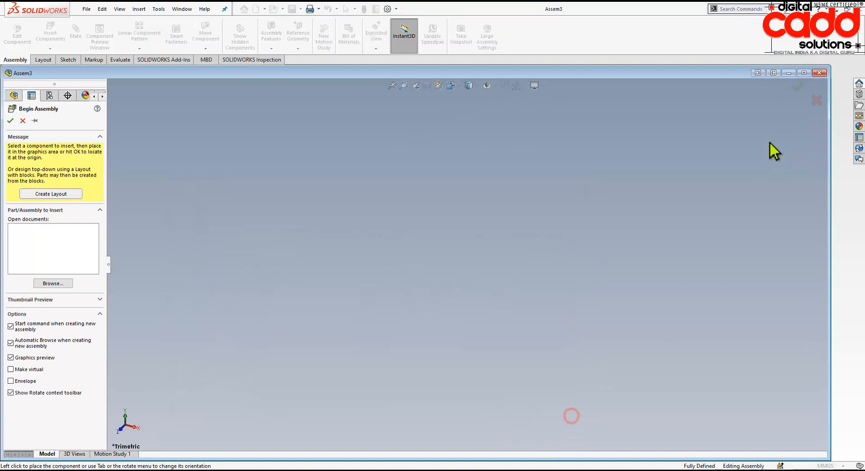
pyautogui.click(801, 74)
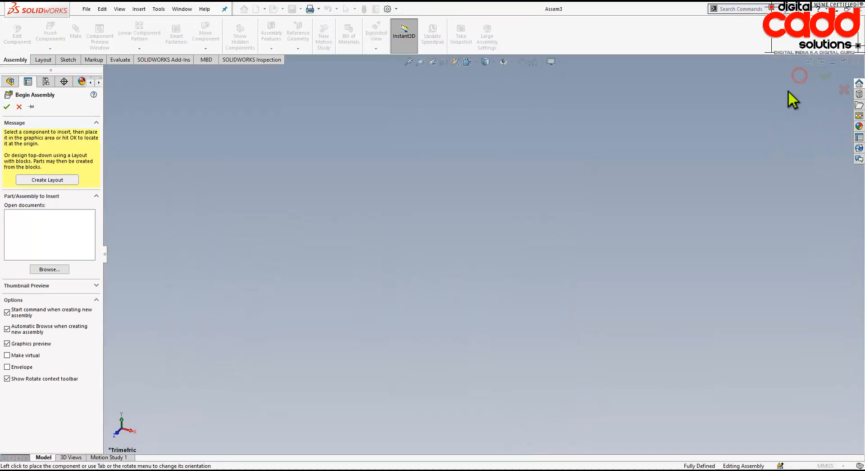
# Step: Insert the Base Part as the assembly's first component and set an isometric view
pyautogui.click(54, 269)
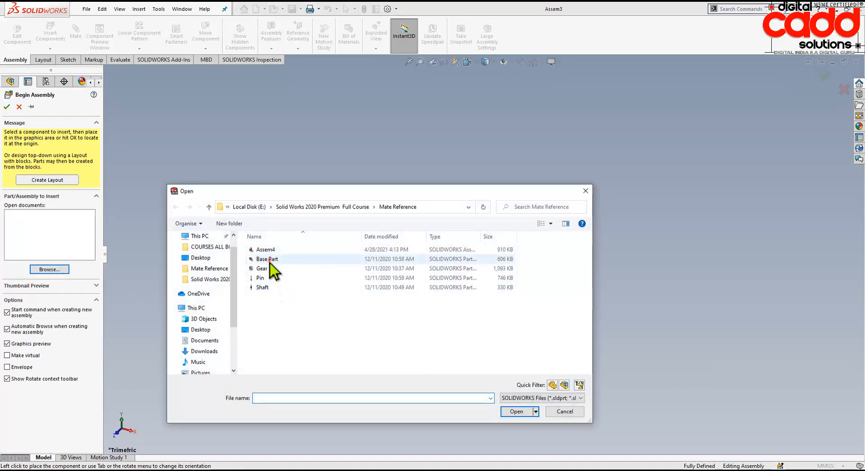
pyautogui.doubleClick(268, 260)
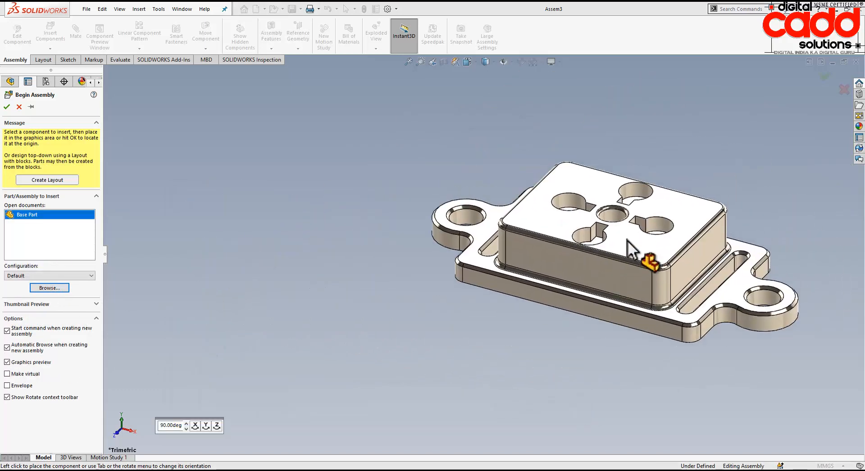
pyautogui.click(633, 228)
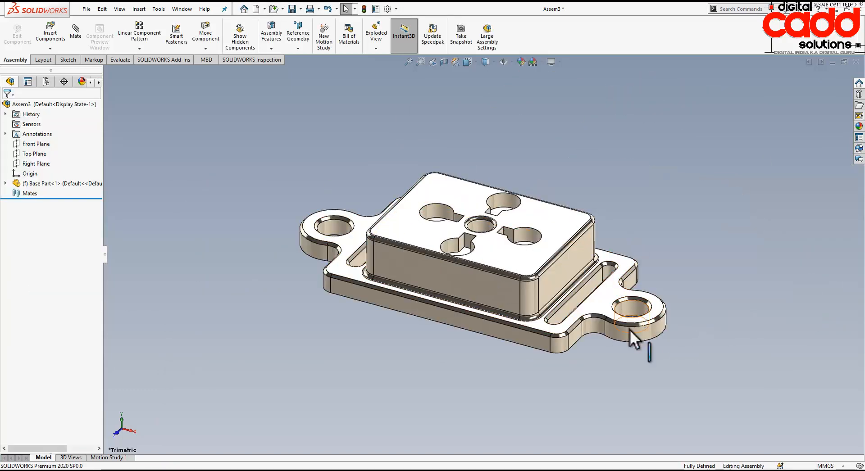
pyautogui.press('space')
pyautogui.click(632, 362)
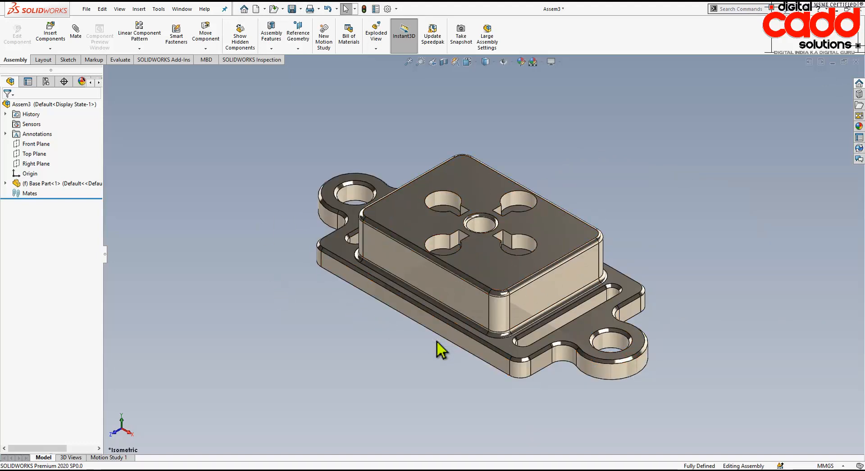
# Step: Insert the Pin into the Base Part's front-left keyed pocket and try to move it to check its constraints
pyautogui.click(51, 34)
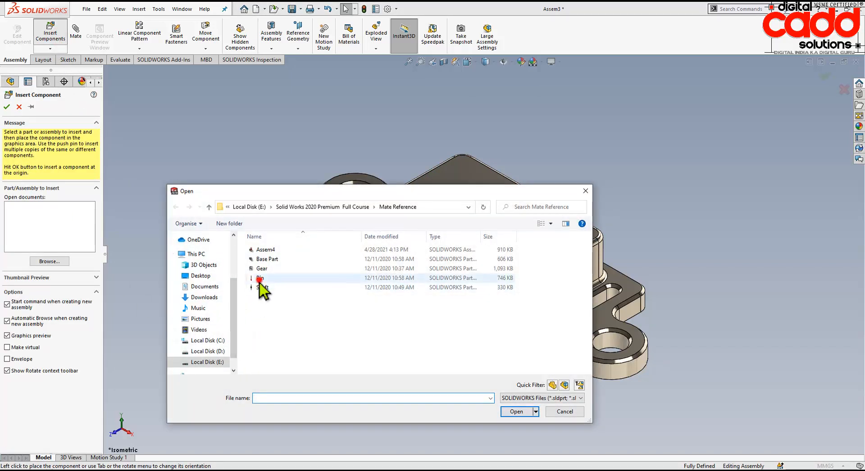
pyautogui.doubleClick(259, 278)
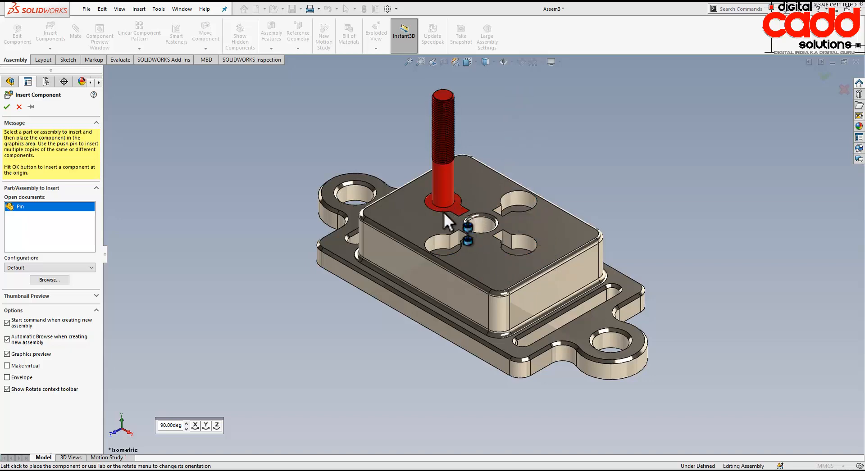
pyautogui.click(439, 247)
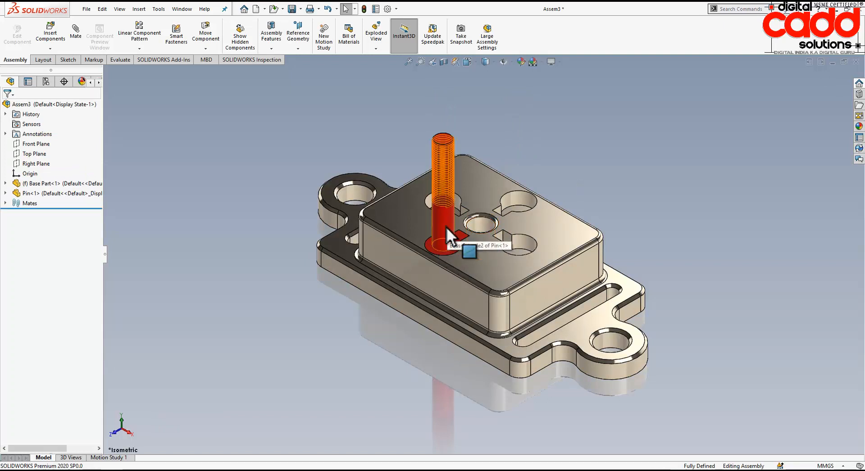
pyautogui.moveTo(447, 225); pyautogui.dragTo(526, 199)
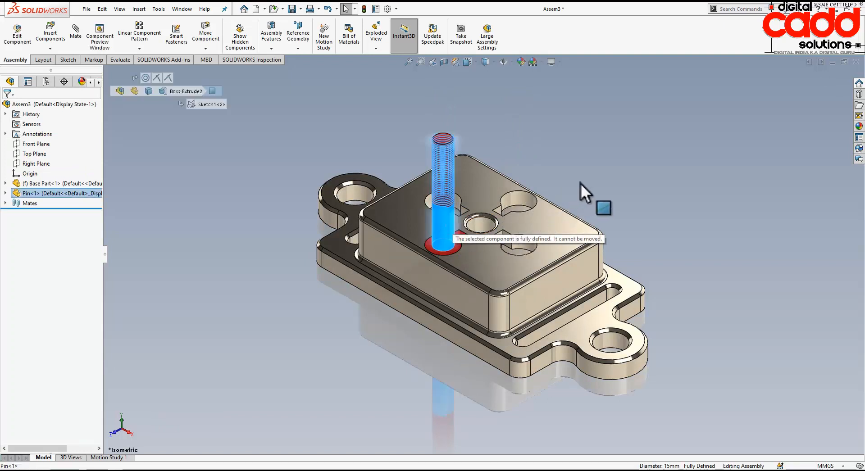
# Step: Copy the inserted Pin into the Base Part's three remaining keyed pockets
pyautogui.keyDown('ctrl'); pyautogui.moveTo(451, 226); pyautogui.dragTo(501, 199); pyautogui.keyUp('ctrl')
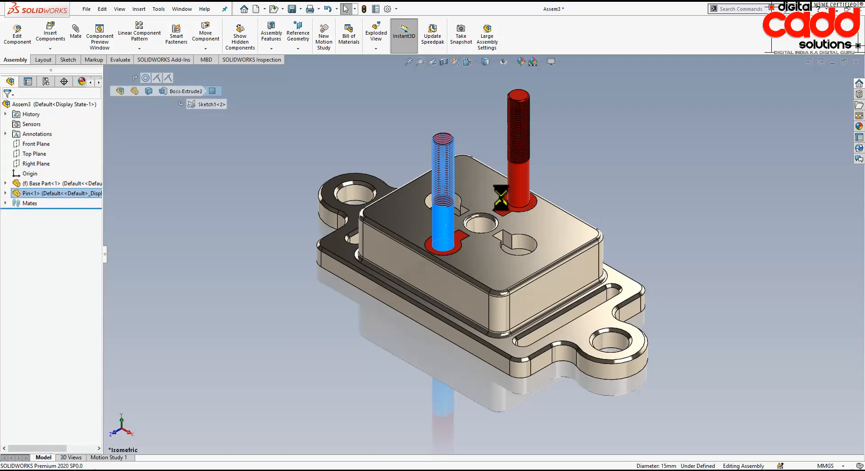
pyautogui.click(564, 202)
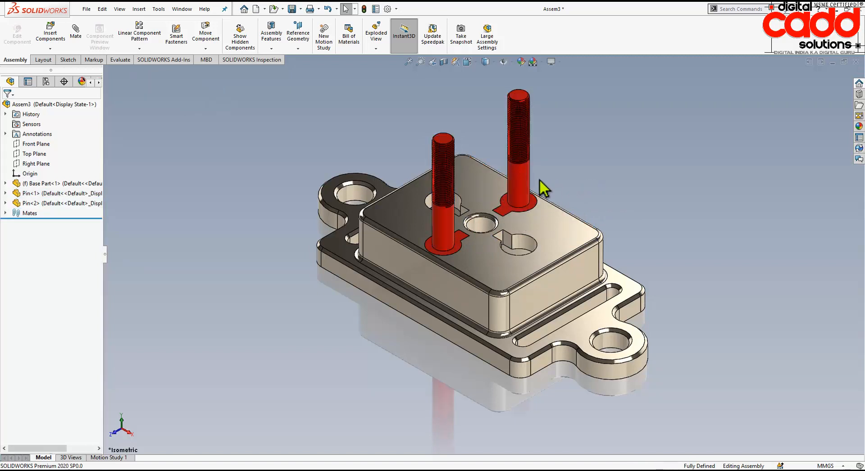
pyautogui.moveTo(524, 194); pyautogui.dragTo(518, 248)
pyautogui.moveTo(386, 372); pyautogui.dragTo(435, 377, button='middle')
pyautogui.keyDown('ctrl'); pyautogui.moveTo(468, 238); pyautogui.dragTo(427, 210); pyautogui.keyUp('ctrl')
# Step: Examine how the four Pins sit in the Base Part's pockets and list the assembly's mates
pyautogui.moveTo(389, 207); pyautogui.dragTo(676, 194, button='middle')
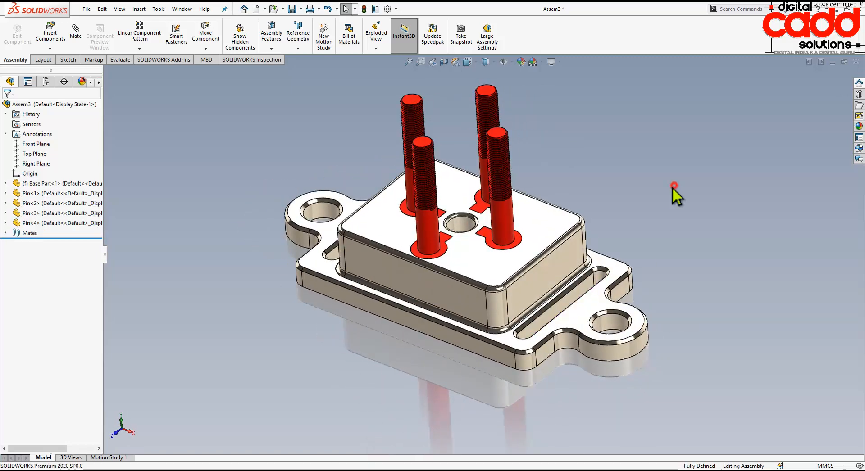
pyautogui.scroll(2, 500, 214)
pyautogui.scroll(-3, 499, 211)
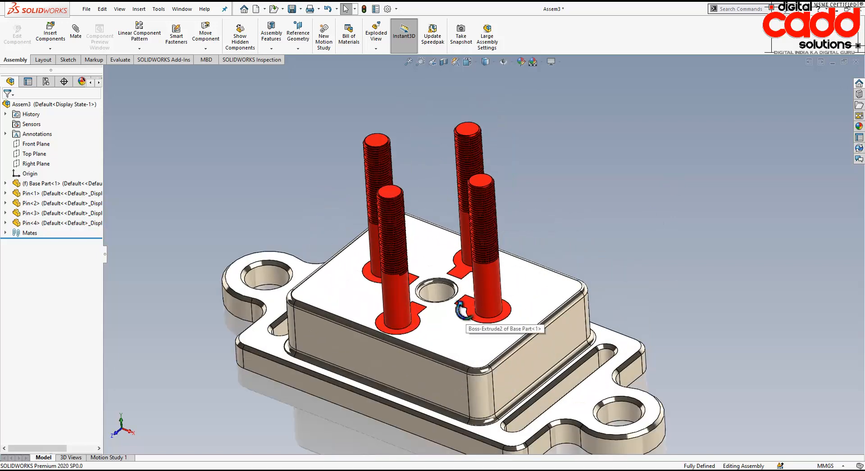
pyautogui.moveTo(460, 311); pyautogui.dragTo(493, 247, button='middle')
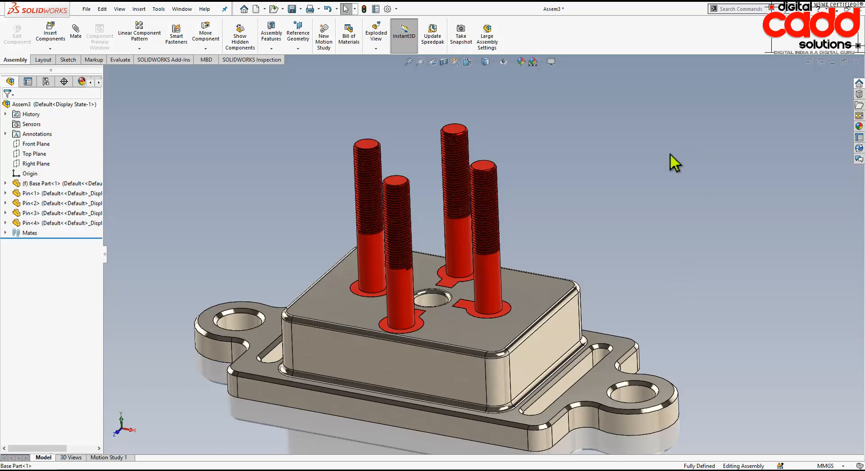
pyautogui.scroll(3, 611, 180)
pyautogui.moveTo(611, 180); pyautogui.dragTo(491, 353, button='middle')
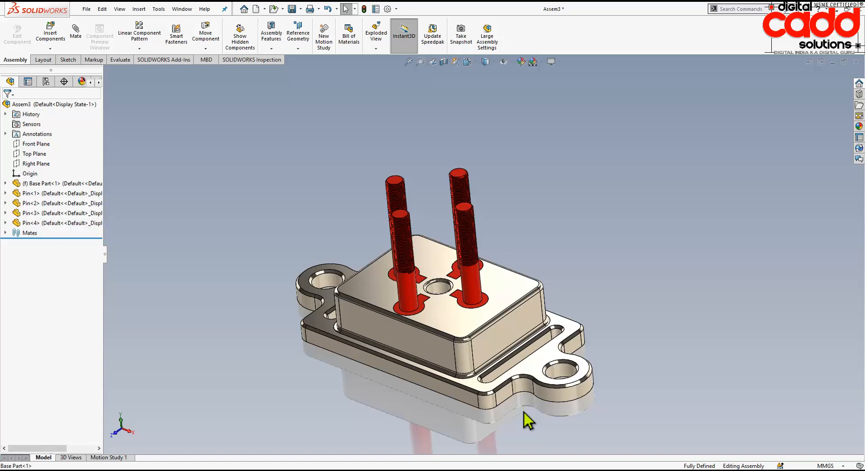
pyautogui.moveTo(509, 408); pyautogui.dragTo(497, 379, button='middle')
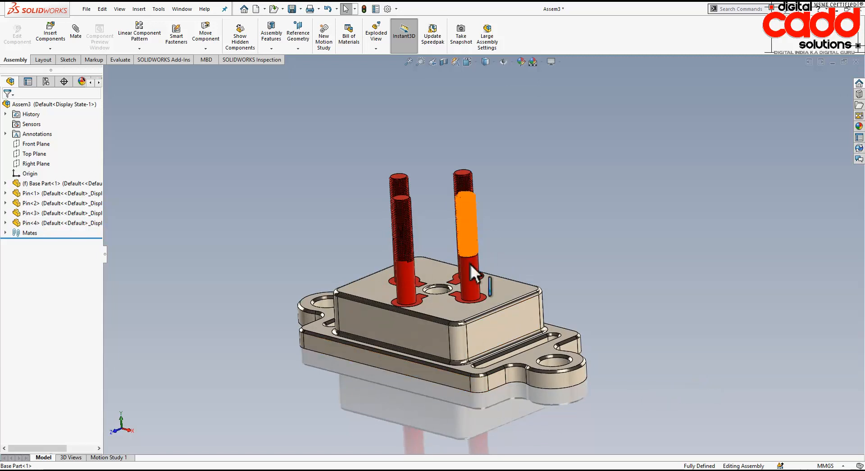
pyautogui.click(5, 233)
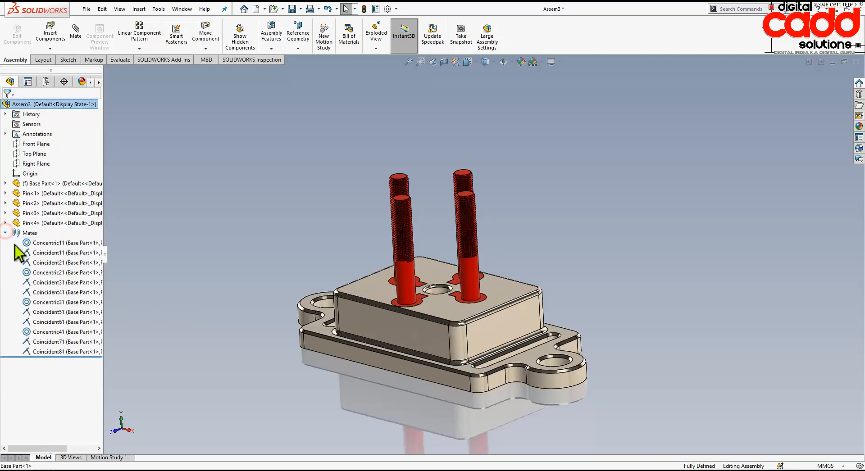
# Step: Try to flip the alignment of the Coincident81 mate between the Base Part and the fourth Pin
pyautogui.click(57, 352)
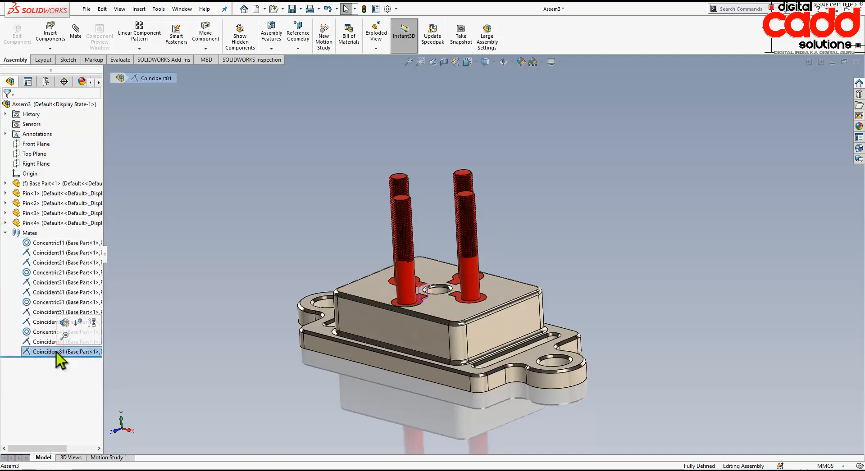
pyautogui.click(93, 324)
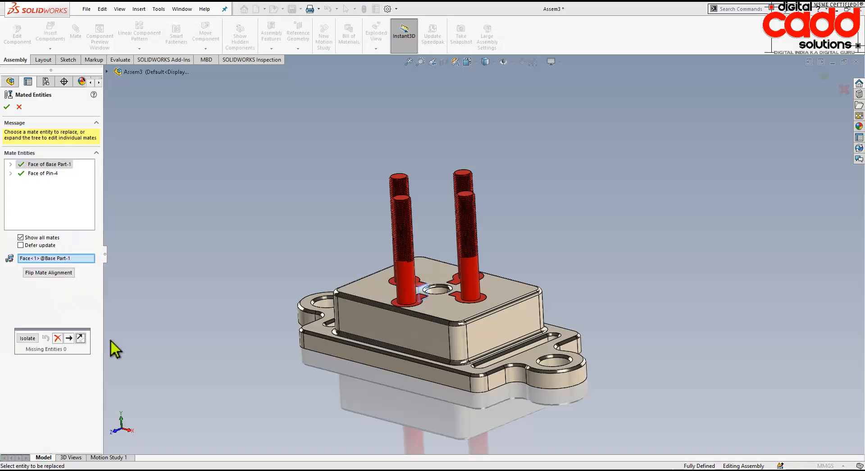
pyautogui.click(59, 273)
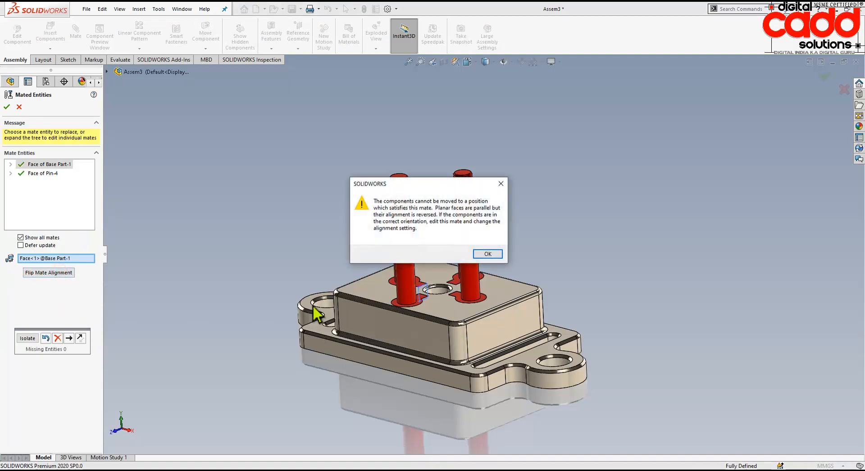
pyautogui.press('Return')
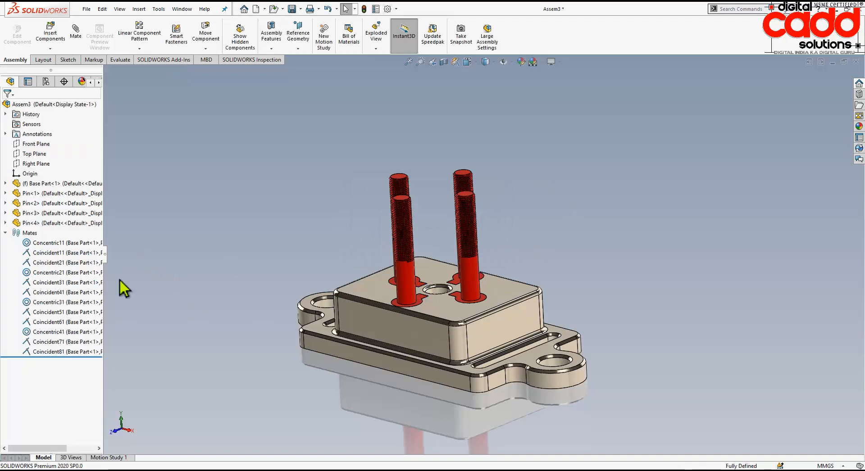
# Step: Flip the alignment of the fourth Pin's Coincident71 mate back and forth and leave the mated entities without applying changes
pyautogui.click(52, 343)
pyautogui.click(87, 315)
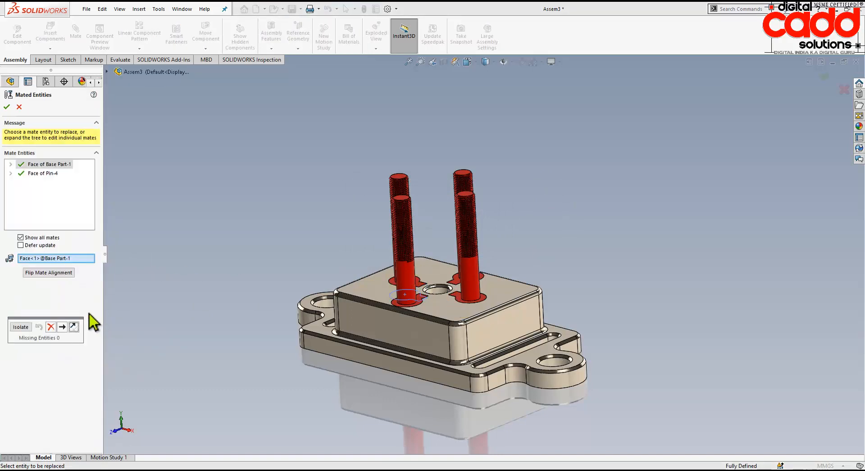
pyautogui.click(59, 274)
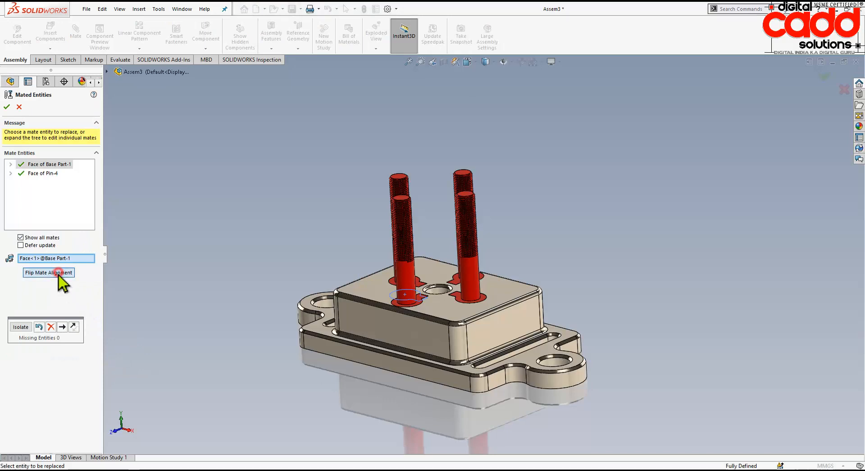
pyautogui.moveTo(541, 233); pyautogui.dragTo(338, 386, button='middle')
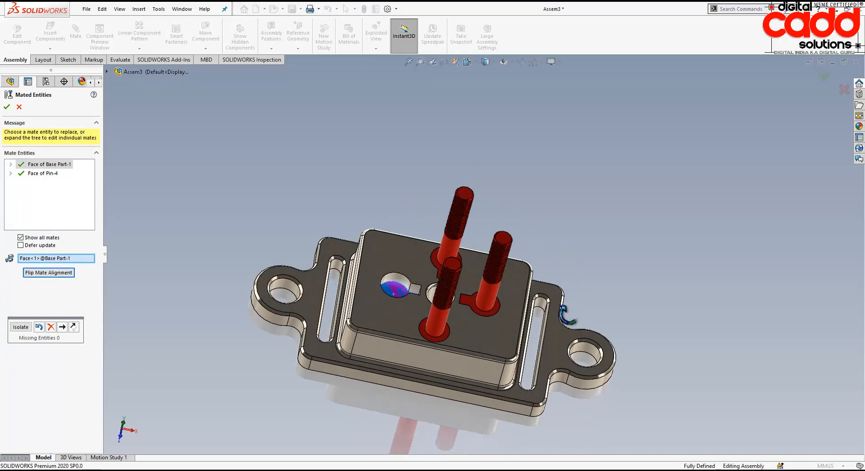
pyautogui.click(59, 273)
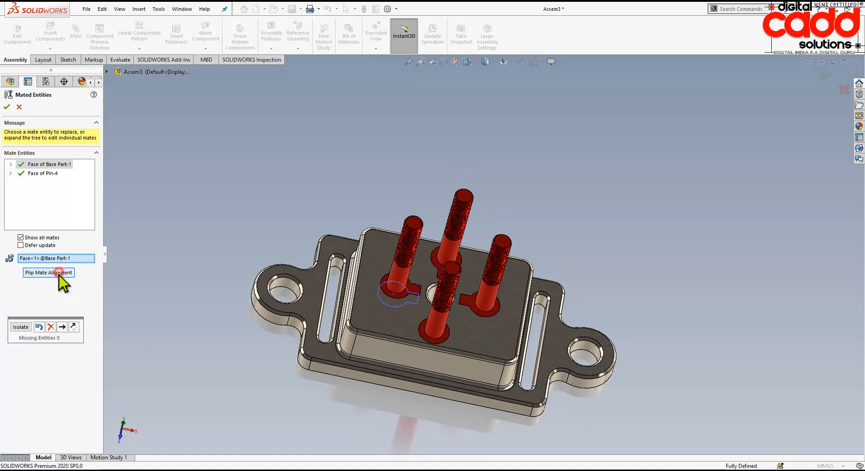
pyautogui.click(59, 274)
pyautogui.click(59, 274)
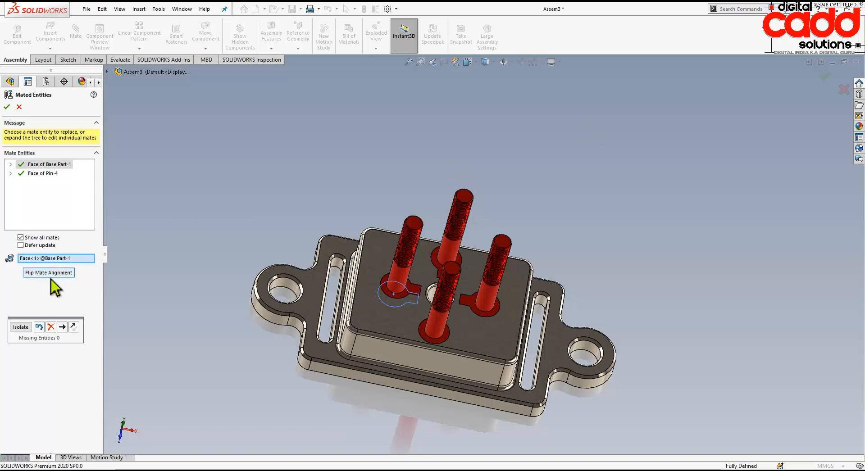
pyautogui.click(19, 107)
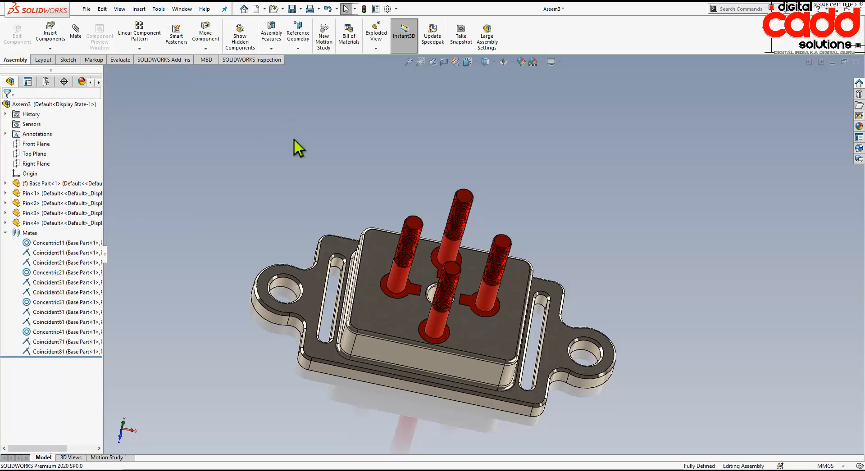
# Step: Save the Pin assembly as Assem3 in the Mate Reference folder and close it
pyautogui.hotkey('ctrl', 's')
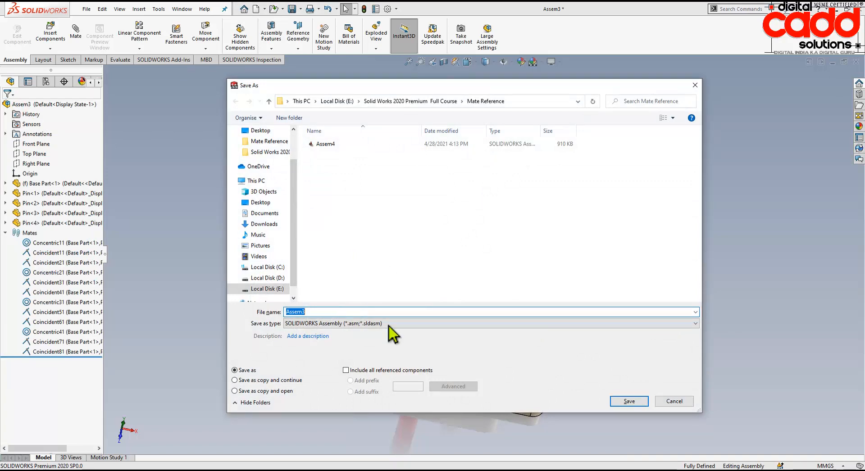
pyautogui.click(642, 399)
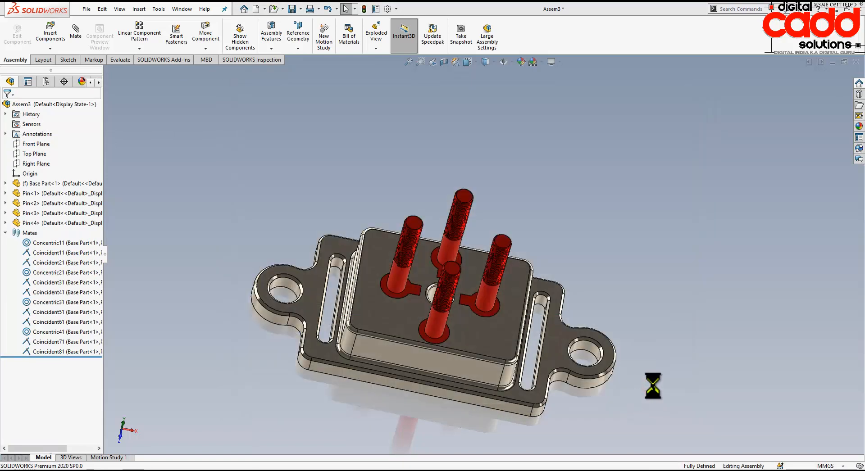
pyautogui.moveTo(654, 389); pyautogui.dragTo(649, 258, button='middle')
pyautogui.click(857, 62)
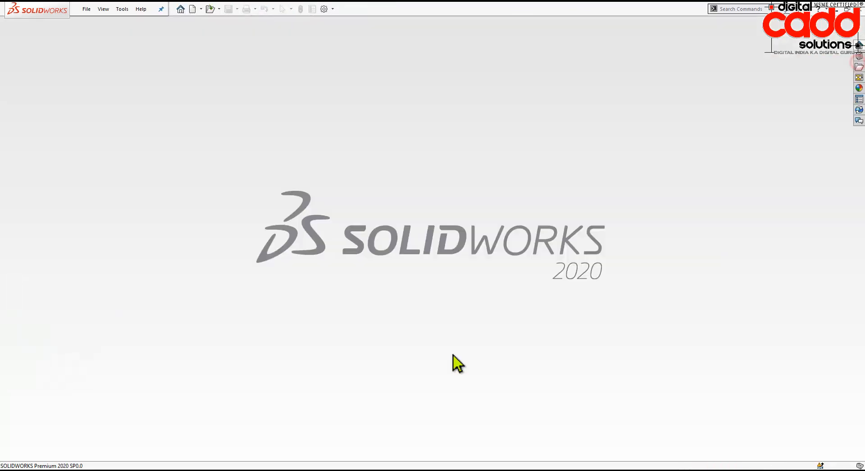
# Step: Create a new assembly and place the Shaft part as its first, fixed component
pyautogui.click(202, 9)
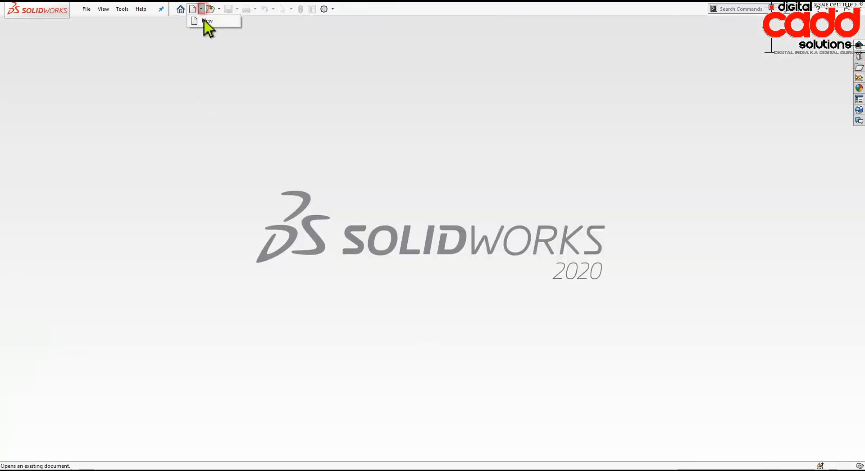
pyautogui.click(208, 21)
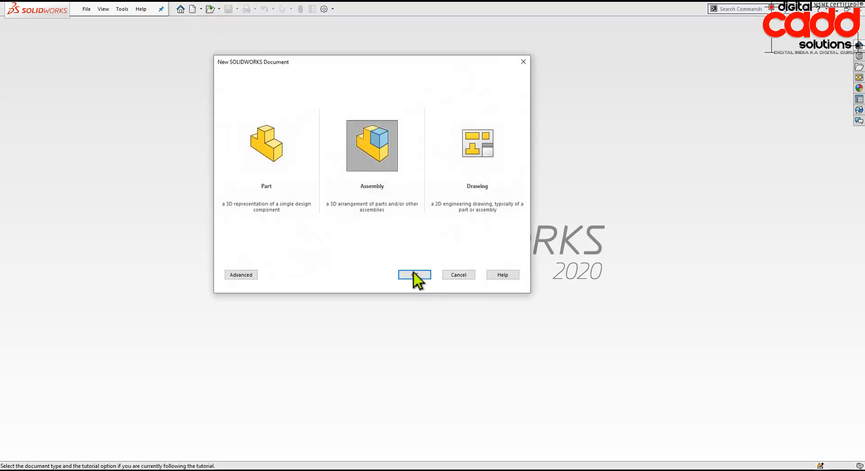
pyautogui.click(414, 274)
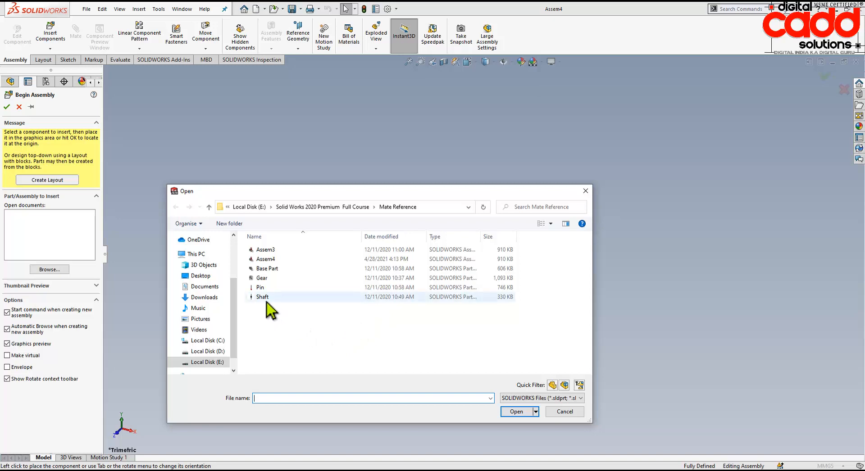
pyautogui.click(262, 298)
pyautogui.doubleClick(264, 299)
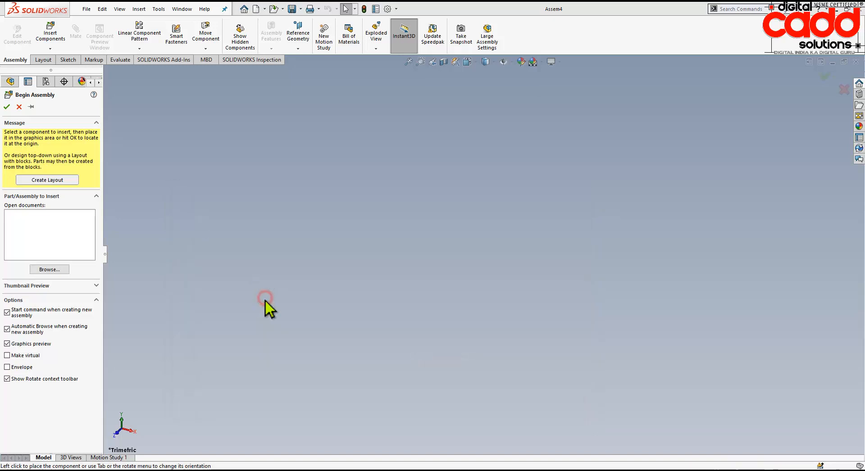
pyautogui.click(532, 291)
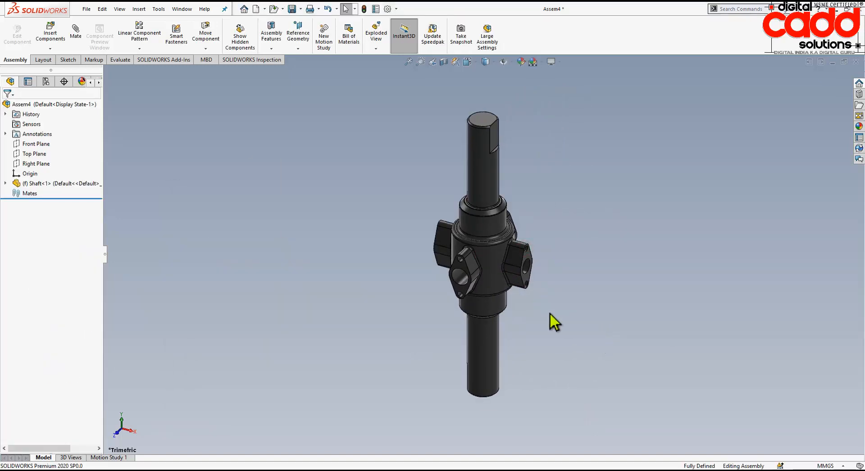
# Step: Insert the Gear part beside the Shaft's upper end and place a second copy of it below
pyautogui.click(53, 35)
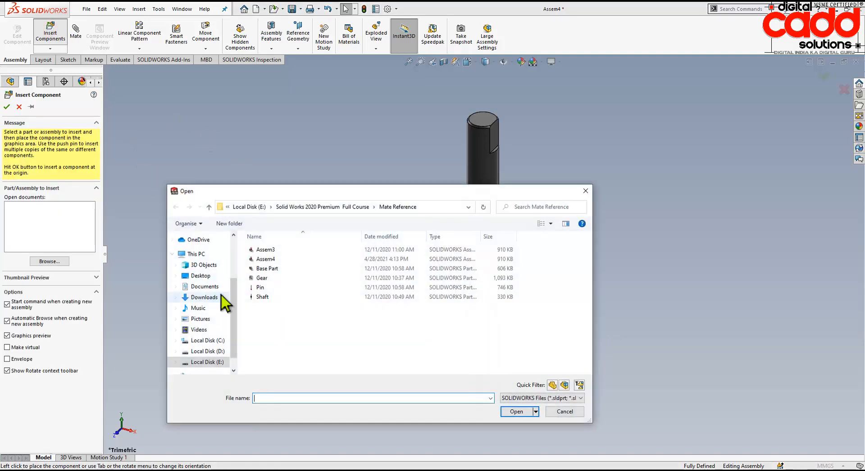
pyautogui.doubleClick(268, 278)
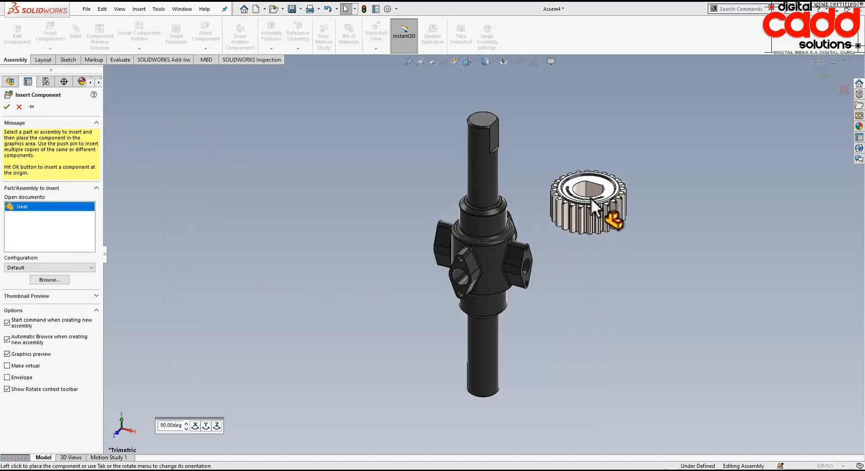
pyautogui.click(591, 188)
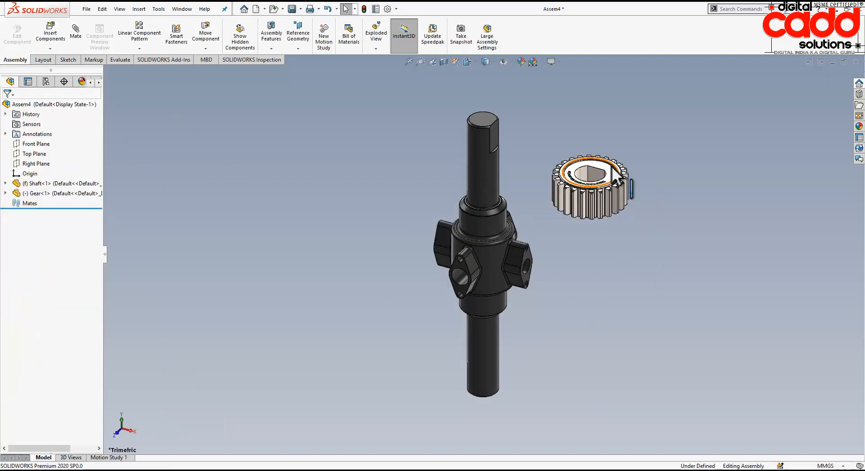
pyautogui.keyDown('ctrl'); pyautogui.moveTo(612, 166); pyautogui.dragTo(607, 318); pyautogui.keyUp('ctrl')
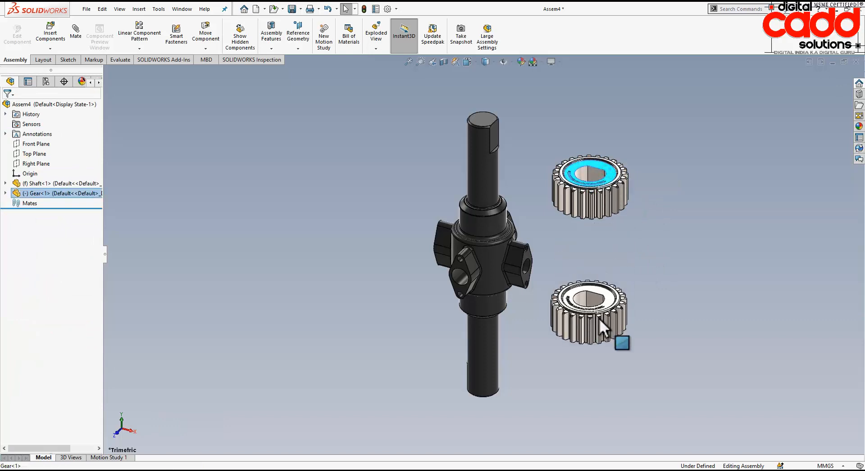
pyautogui.click(668, 333)
pyautogui.scroll(-1, 656, 327)
pyautogui.scroll(3, 618, 252)
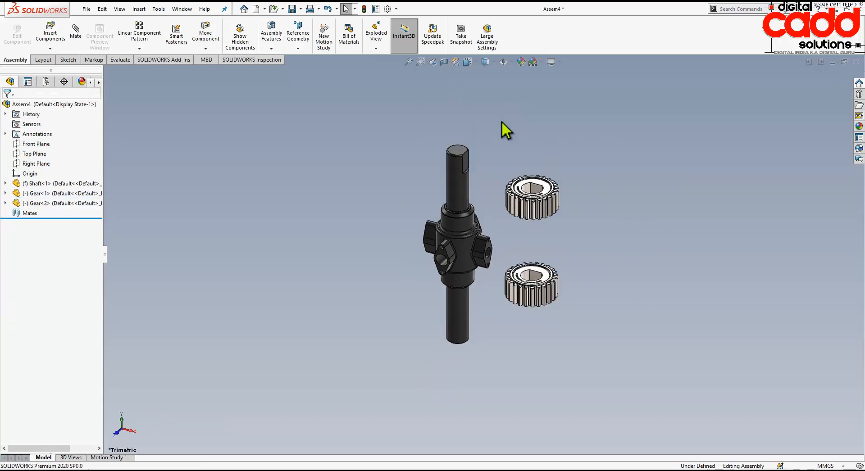
# Step: Try to mate the upper Gear's bore concentric with the Shaft and its top face coincident with the Shaft's end face
pyautogui.scroll(-3, 504, 127)
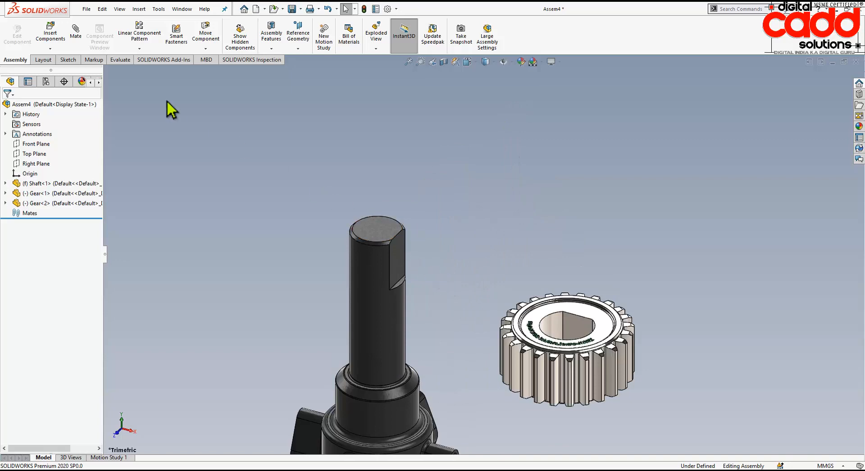
pyautogui.click(75, 32)
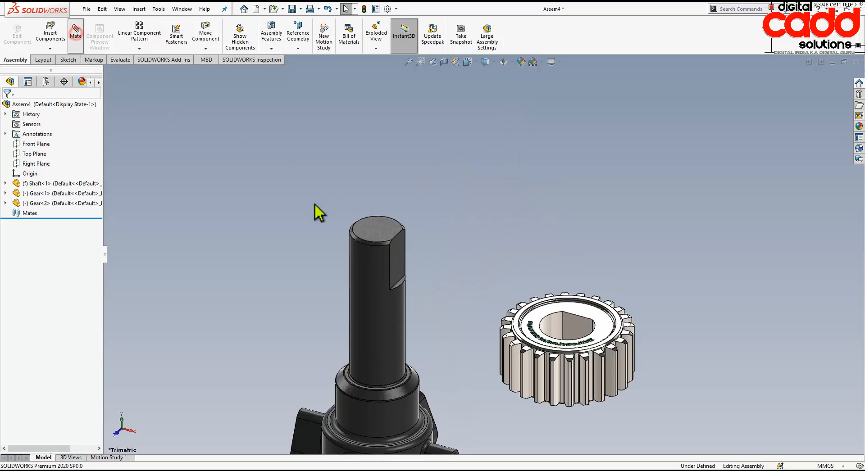
pyautogui.click(547, 325)
pyautogui.click(365, 292)
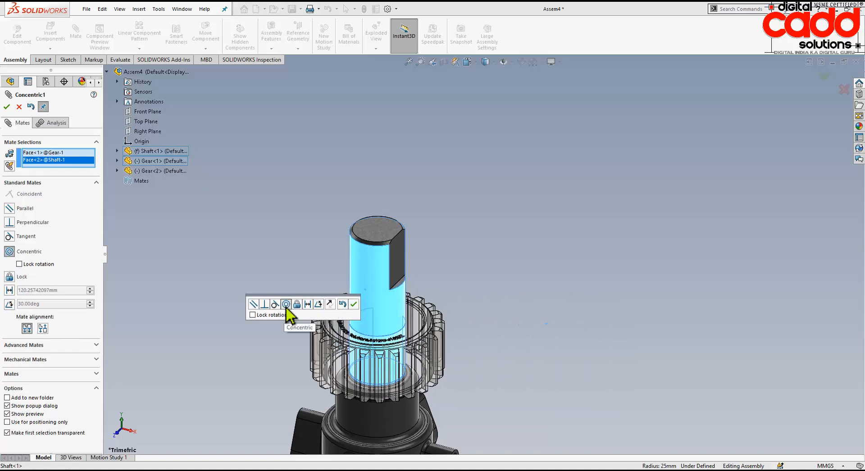
pyautogui.click(353, 304)
pyautogui.scroll(-4, 490, 299)
pyautogui.click(376, 341)
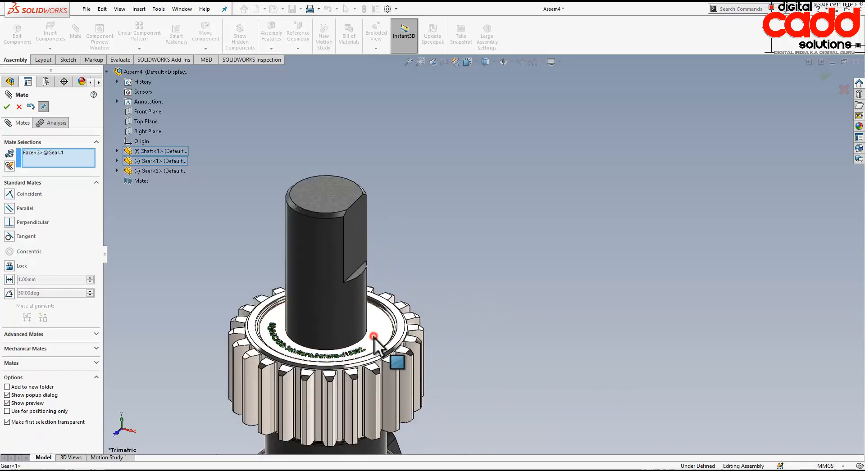
pyautogui.click(334, 194)
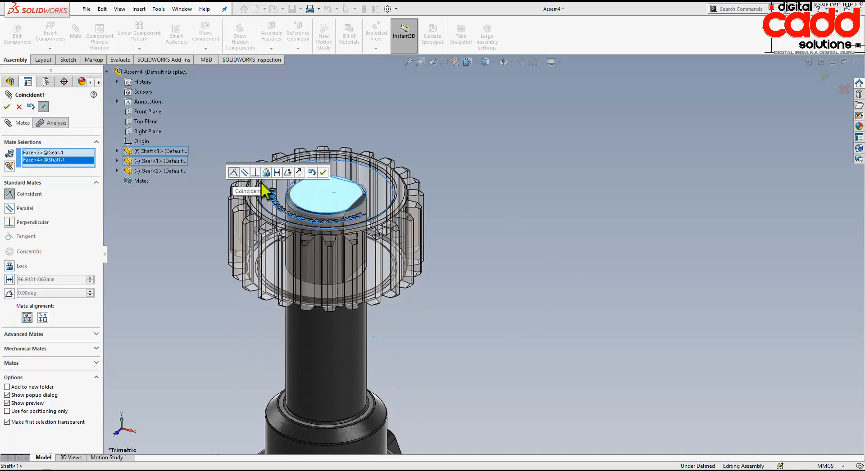
pyautogui.click(324, 170)
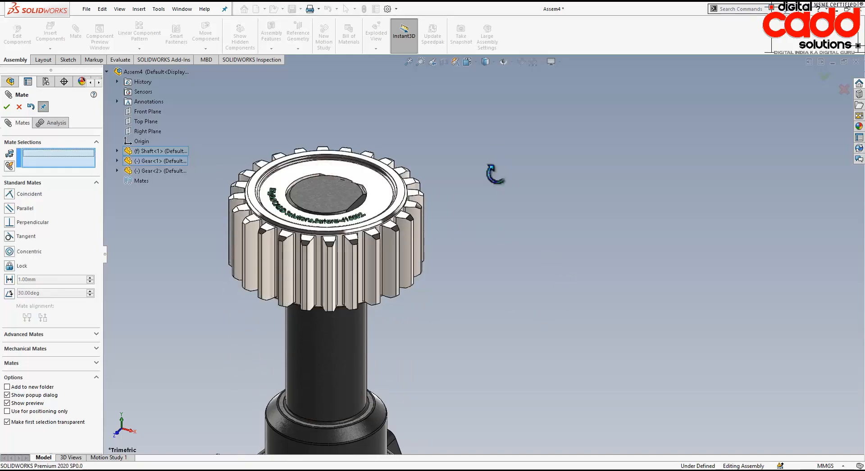
# Step: Try rotating the mated Gear about the Shaft to check its flat, and undo the concentric and coincident mates
pyautogui.moveTo(489, 169); pyautogui.dragTo(369, 203, button='middle')
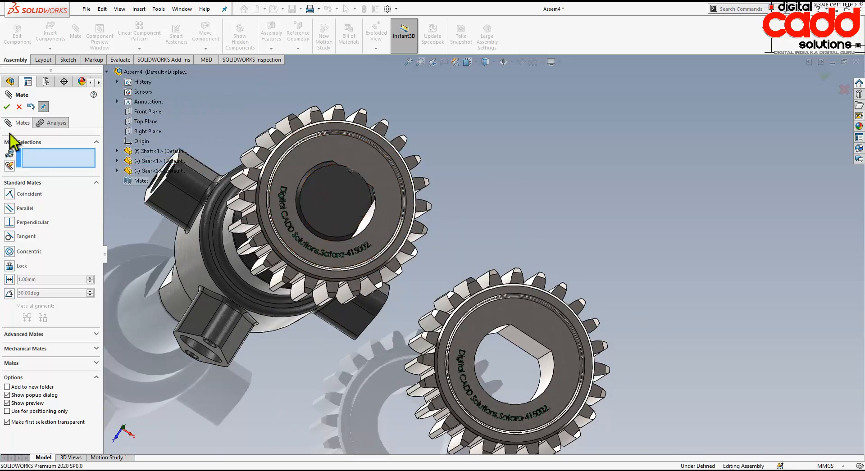
pyautogui.click(19, 106)
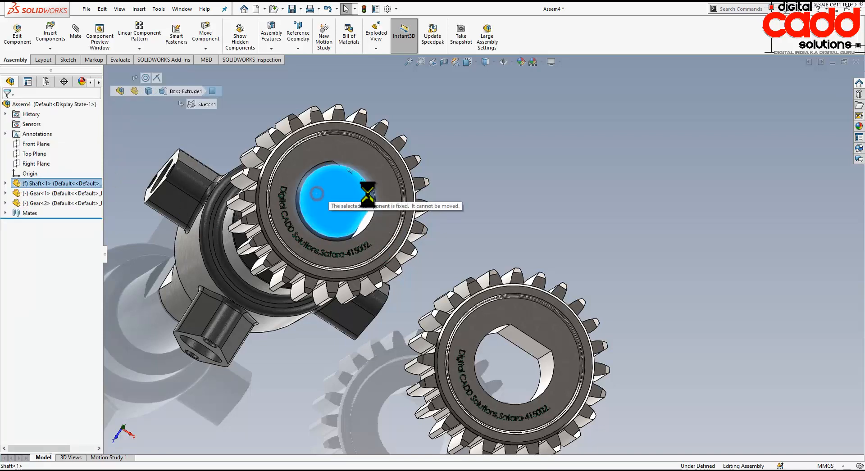
pyautogui.scroll(1, 520, 190)
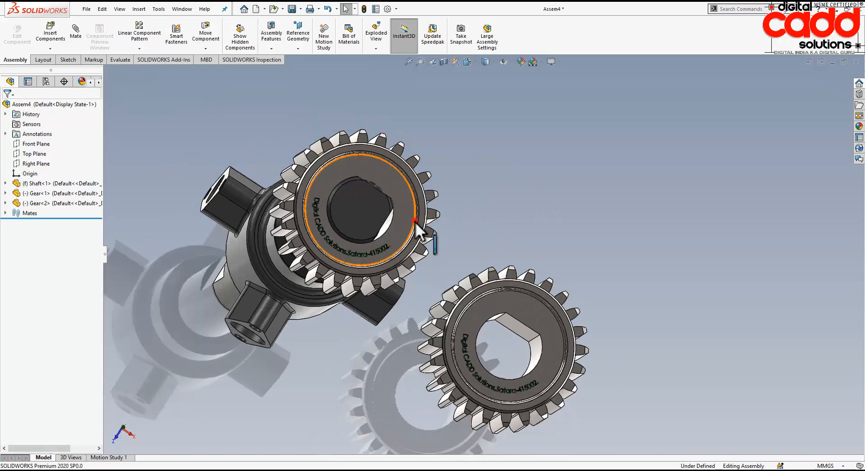
pyautogui.moveTo(415, 221)
pyautogui.mouseDown()
pyautogui.moveTo(390, 165)
pyautogui.moveTo(339, 126)
pyautogui.moveTo(273, 173)
pyautogui.moveTo(248, 239)
pyautogui.moveTo(277, 305)
pyautogui.moveTo(355, 323)
pyautogui.moveTo(230, 213)
pyautogui.moveTo(391, 397)
pyautogui.moveTo(423, 93)
pyautogui.moveTo(55, 258)
pyautogui.moveTo(550, 198)
pyautogui.mouseUp()
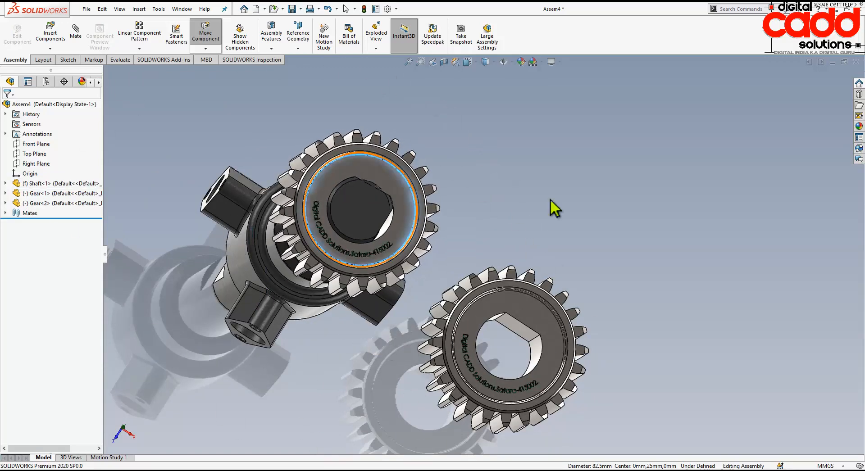
pyautogui.press('Escape')
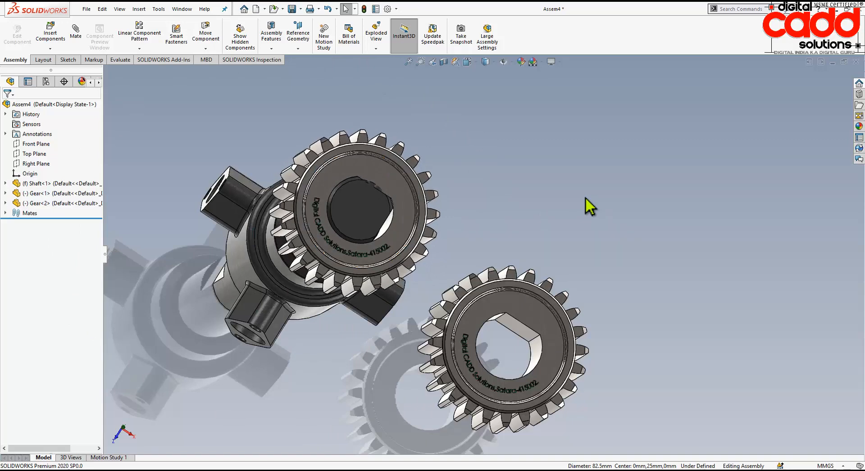
pyautogui.hotkey('ctrl', 'z')
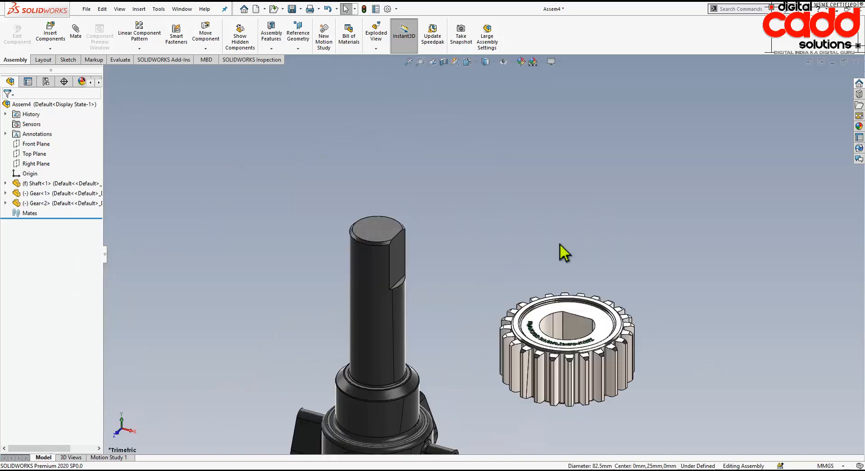
# Step: Mate the upper Gear's bore concentric with the Shaft's cylindrical face and slide the Gear above the Shaft's end
pyautogui.click(79, 41)
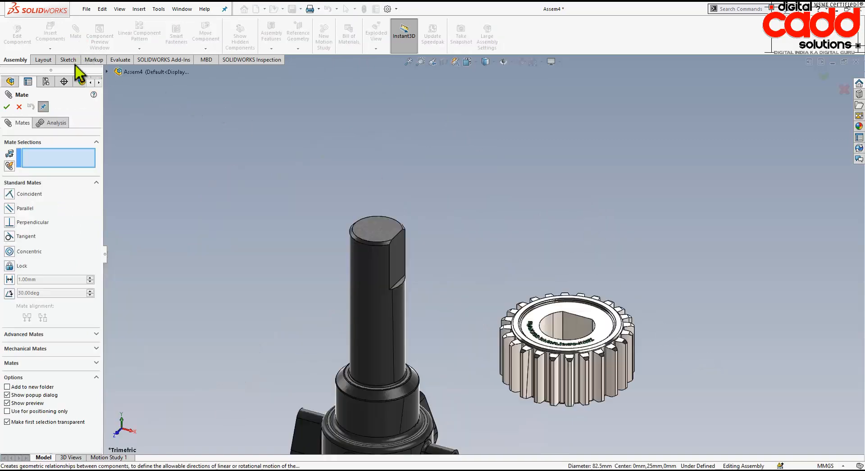
pyautogui.click(547, 329)
pyautogui.click(369, 283)
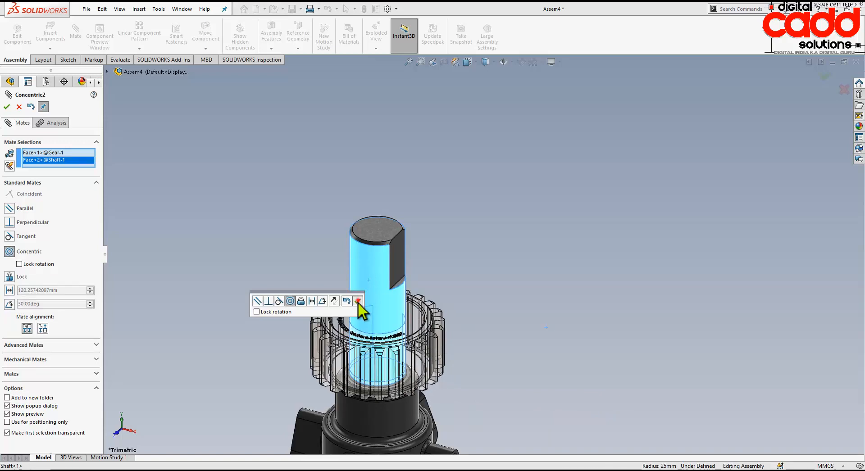
pyautogui.click(358, 300)
pyautogui.moveTo(418, 360); pyautogui.dragTo(505, 199)
# Step: Add a coincident mate between the flat face in the upper Gear's bore and the Shaft's flat
pyautogui.scroll(-4, 463, 93)
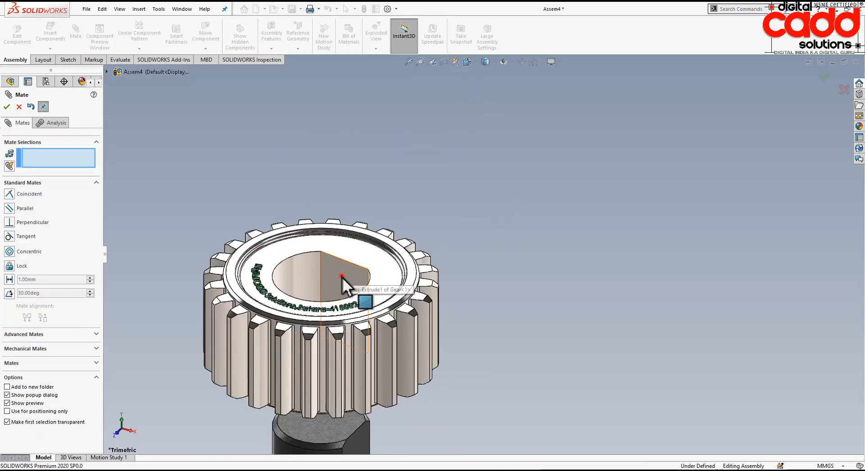
pyautogui.click(341, 276)
pyautogui.scroll(2, 424, 252)
pyautogui.click(391, 395)
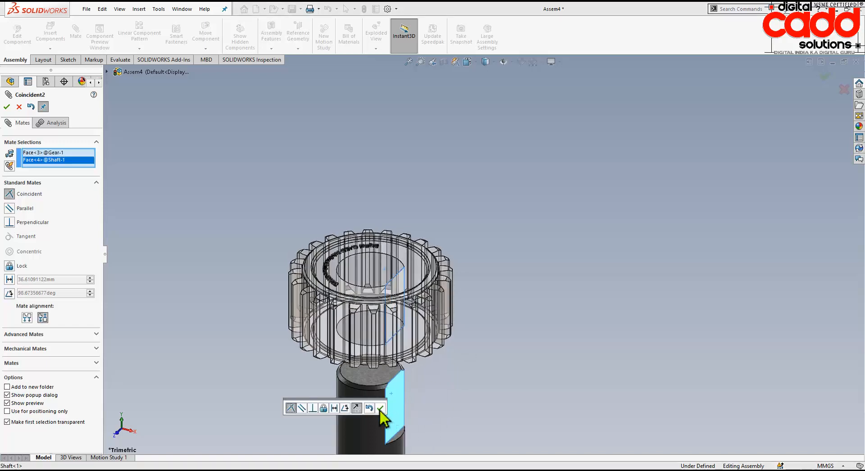
pyautogui.click(381, 409)
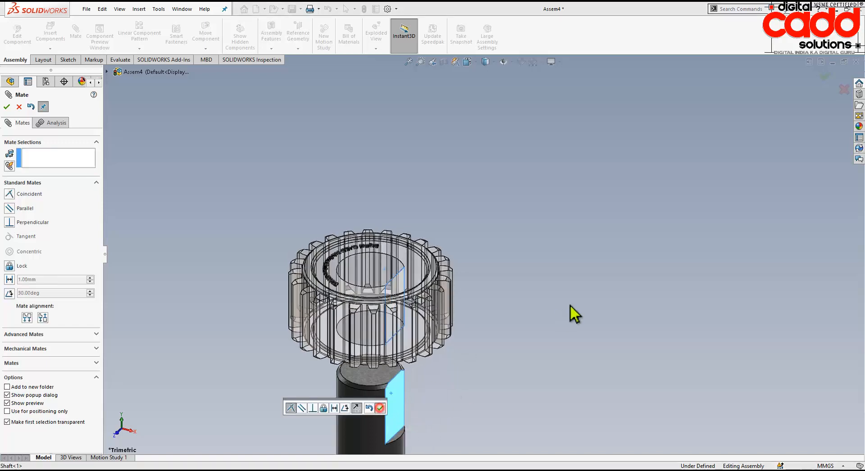
# Step: Make the upper Gear's top face coincident with the Shaft's end face and finish mating
pyautogui.click(415, 267)
pyautogui.click(367, 378)
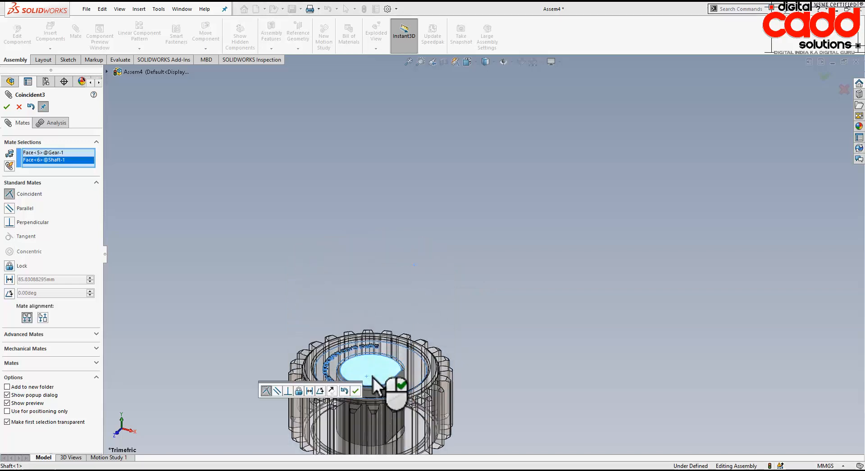
pyautogui.click(357, 390)
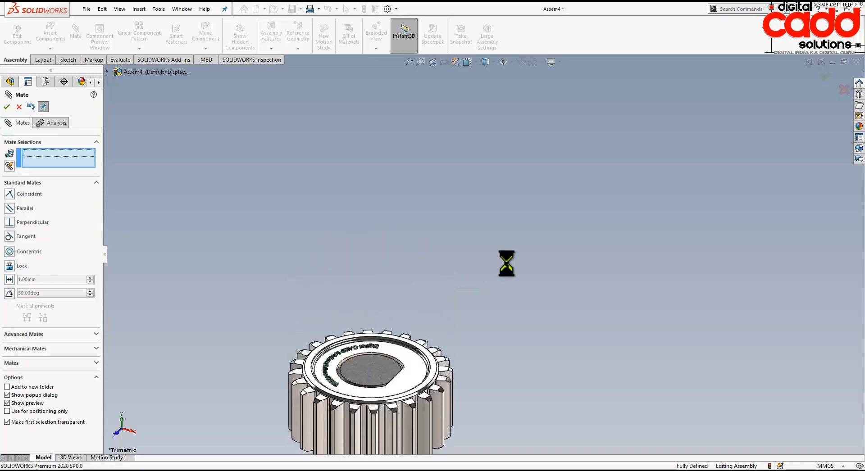
pyautogui.moveTo(512, 305); pyautogui.dragTo(490, 292, button='middle')
pyautogui.click(6, 107)
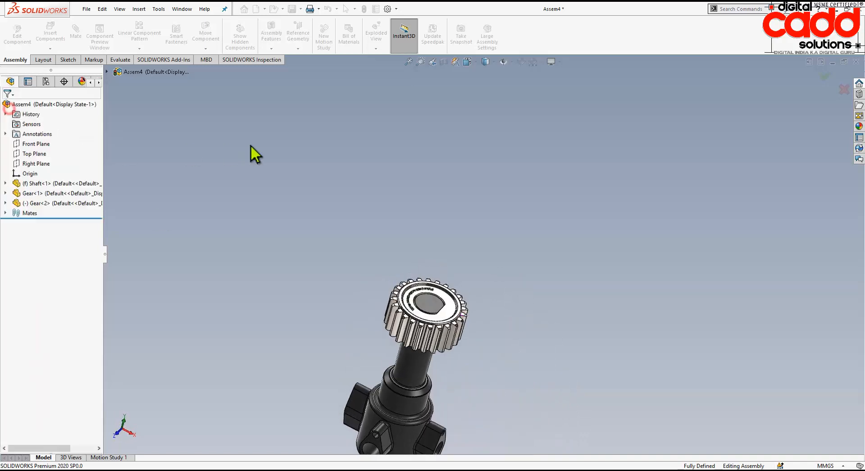
# Step: Examine the loose second Gear's bore and the Shaft's free lower end from several angles
pyautogui.moveTo(507, 285); pyautogui.dragTo(460, 406, button='middle')
pyautogui.scroll(-5, 499, 414)
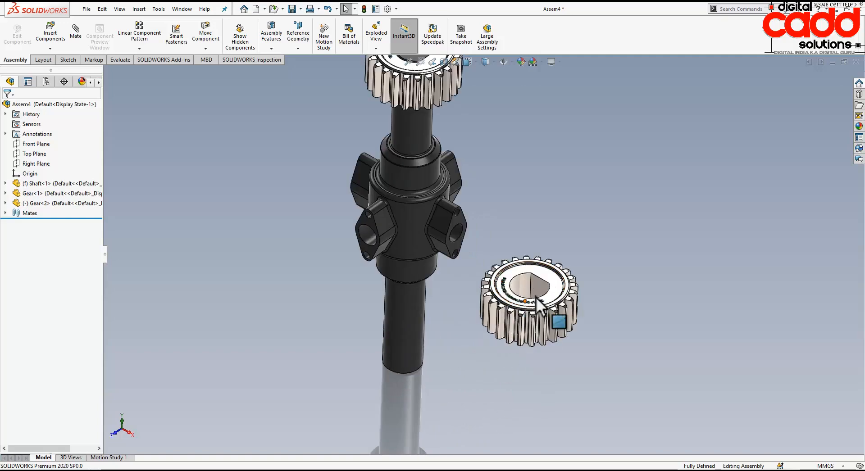
pyautogui.scroll(-6, 536, 297)
pyautogui.moveTo(489, 227); pyautogui.dragTo(437, 310, button='middle')
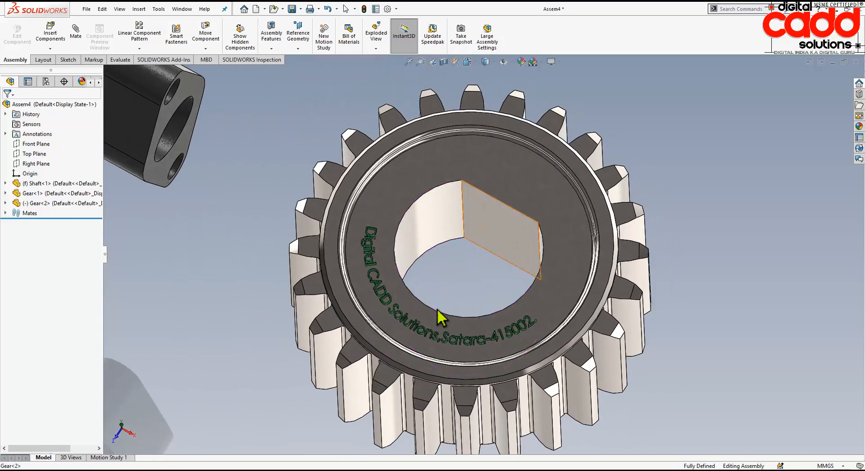
pyautogui.scroll(5, 496, 315)
pyautogui.moveTo(405, 336); pyautogui.dragTo(412, 262, button='middle')
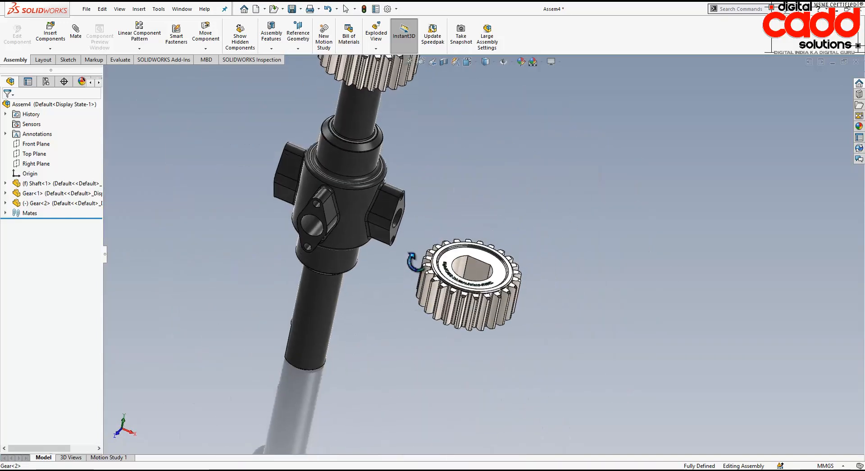
pyautogui.scroll(4, 413, 287)
pyautogui.scroll(-5, 435, 295)
pyautogui.moveTo(494, 331); pyautogui.dragTo(474, 304, button='middle')
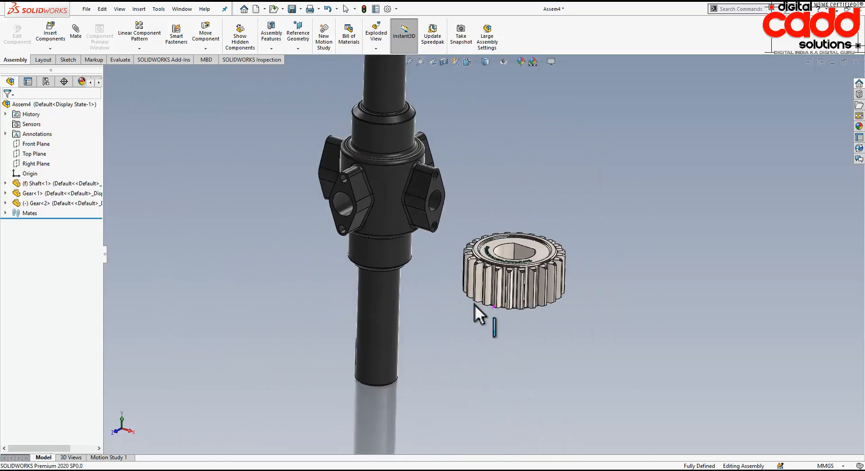
pyautogui.scroll(3, 494, 257)
pyautogui.scroll(-2, 519, 198)
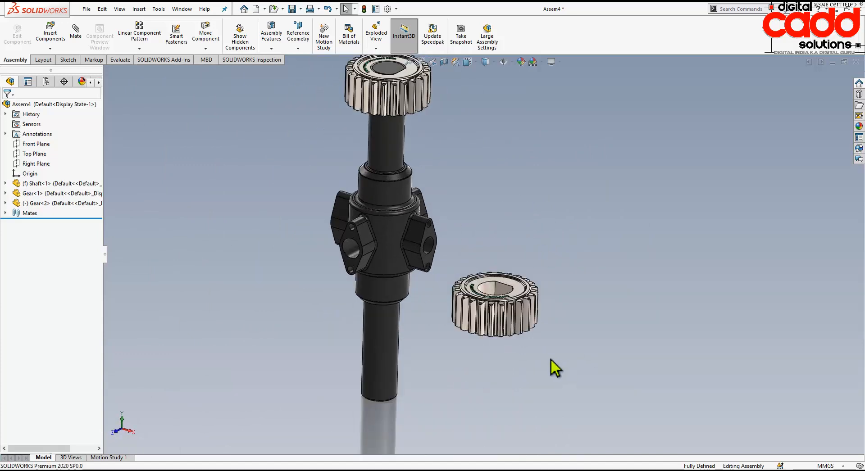
pyautogui.scroll(-3, 548, 306)
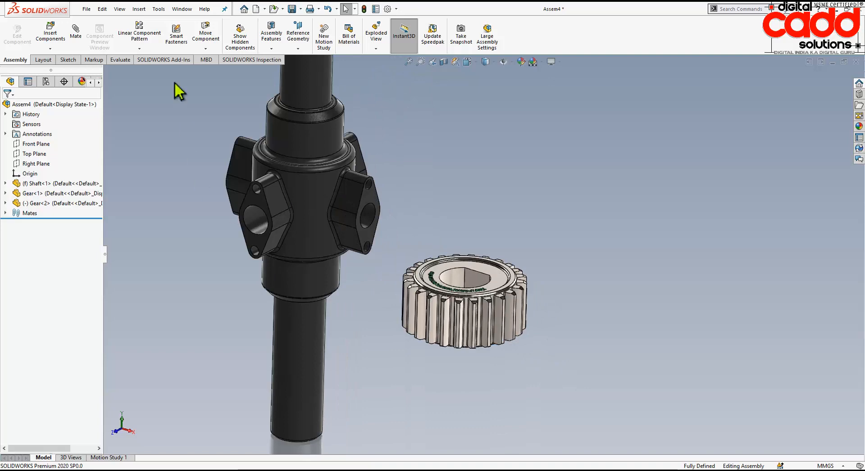
# Step: Mate the second Gear's bore concentric with the Shaft's lower cylindrical face, flipping the alignment, and slide the Gear below the Shaft's end
pyautogui.click(73, 30)
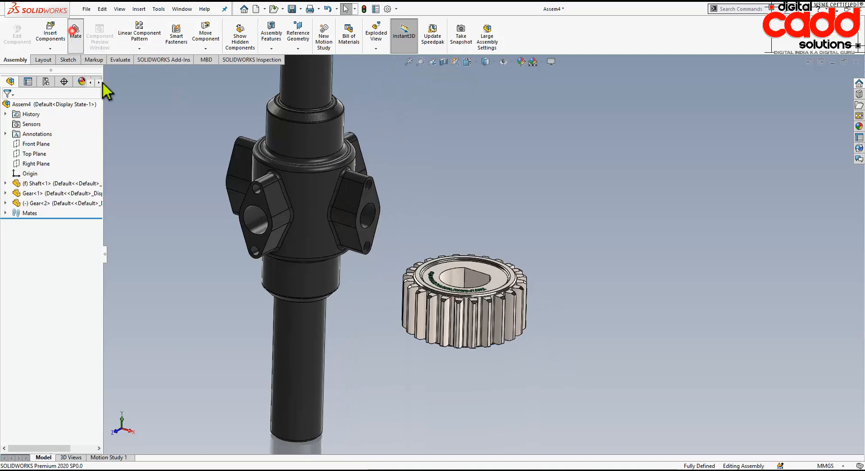
pyautogui.click(448, 284)
pyautogui.click(298, 397)
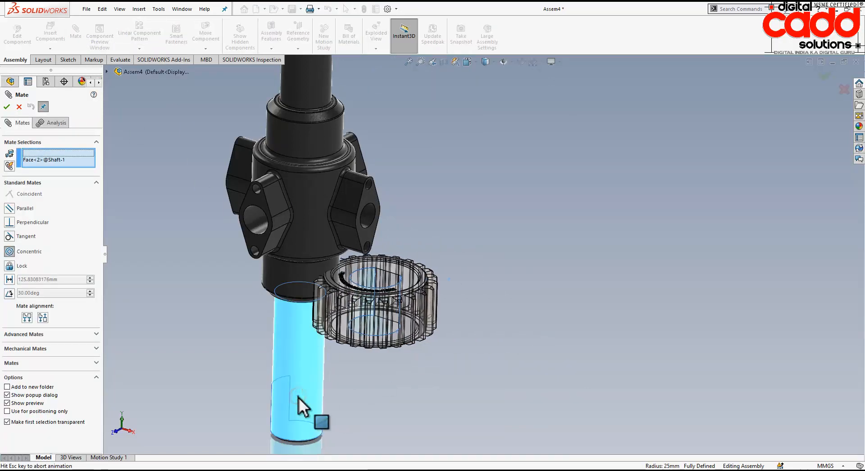
pyautogui.click(263, 411)
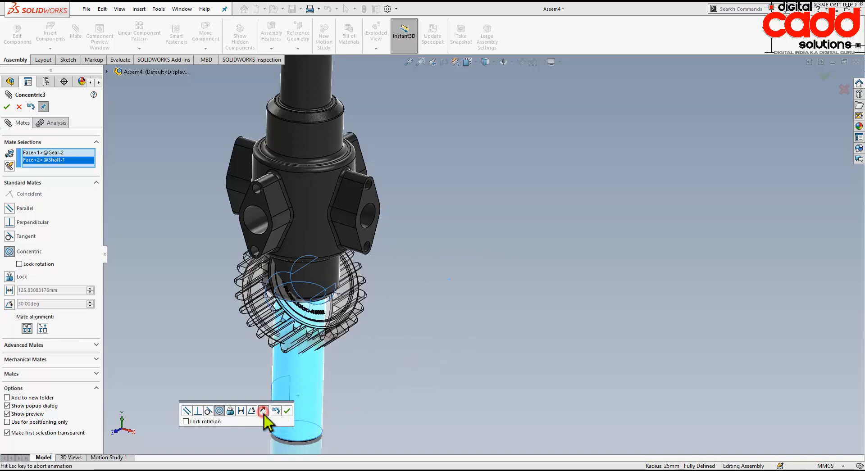
pyautogui.click(287, 411)
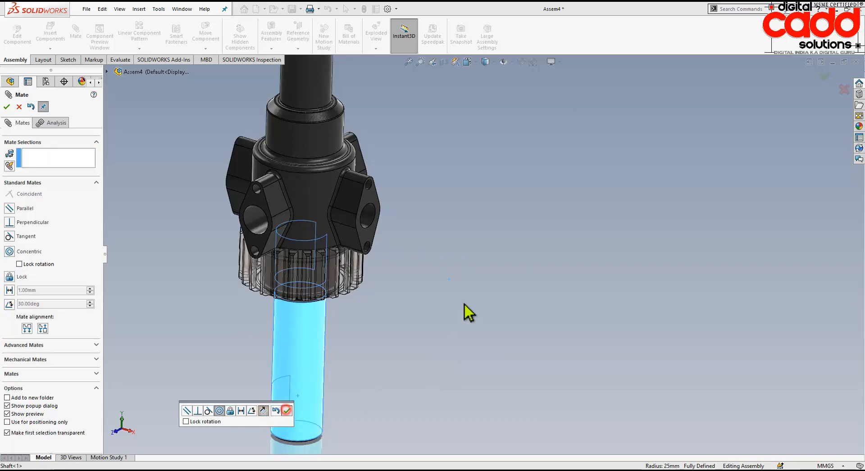
pyautogui.scroll(3, 463, 309)
pyautogui.moveTo(404, 375); pyautogui.dragTo(404, 419)
pyautogui.click(473, 393)
# Step: Add a coincident mate between the flat face in the second Gear's bore and the flat on the Shaft's lower end
pyautogui.scroll(-3, 412, 424)
pyautogui.scroll(-3, 397, 323)
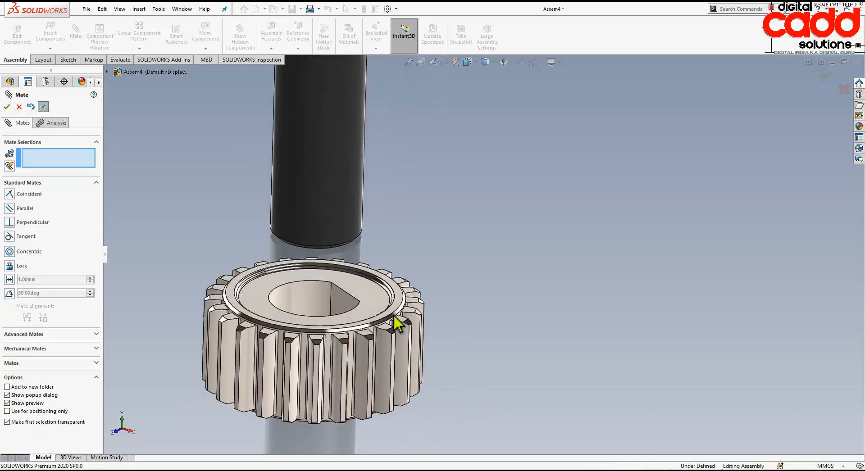
pyautogui.click(345, 306)
pyautogui.moveTo(471, 340); pyautogui.dragTo(547, 325, button='middle')
pyautogui.click(434, 199)
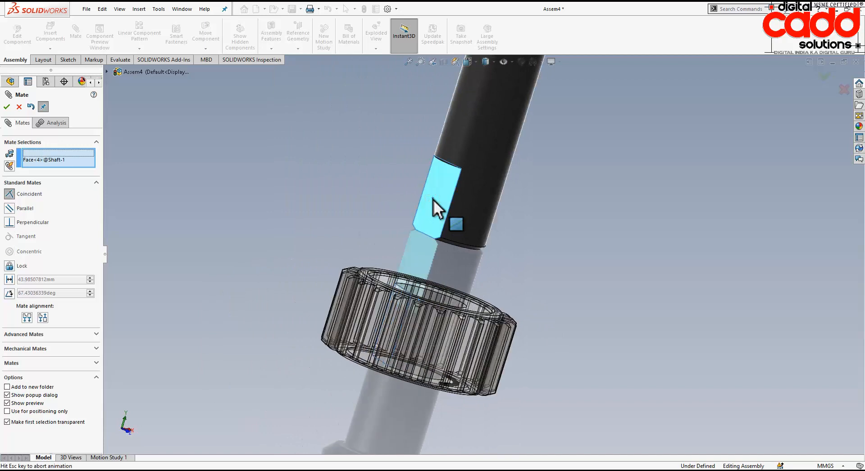
pyautogui.click(534, 180)
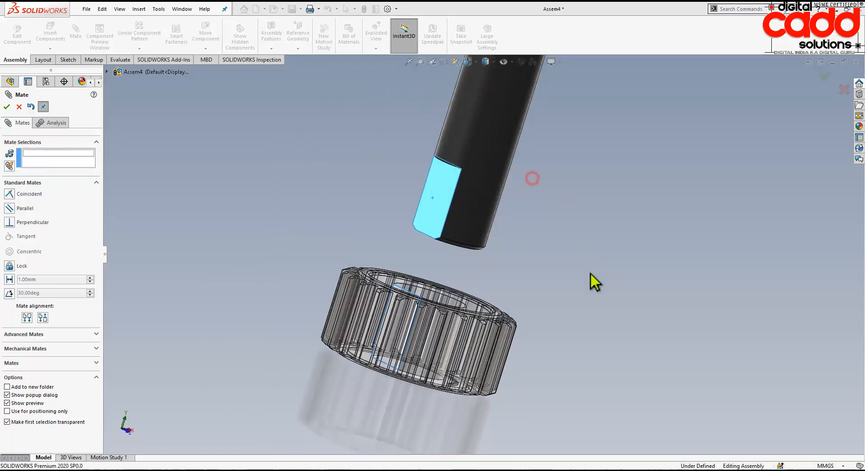
# Step: Make the second Gear's outer face coincident with the Shaft's lower end face
pyautogui.scroll(2, 546, 310)
pyautogui.moveTo(547, 309); pyautogui.dragTo(569, 184, button='middle')
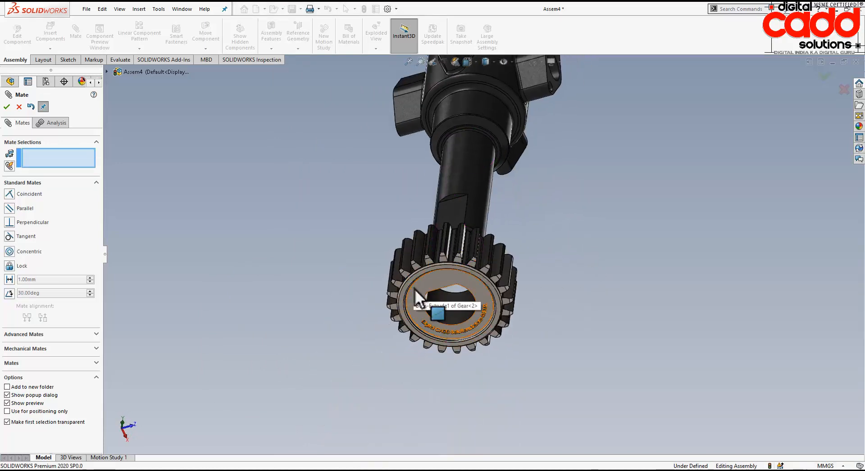
pyautogui.click(418, 296)
pyautogui.moveTo(567, 223); pyautogui.dragTo(502, 247, button='middle')
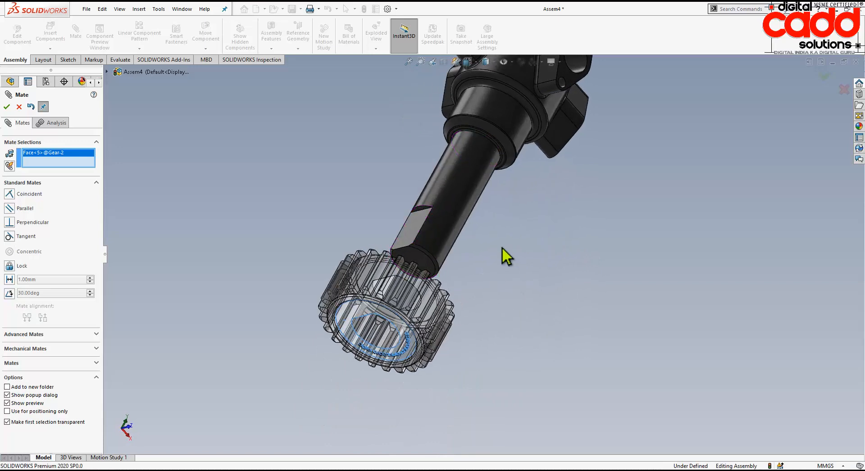
pyautogui.scroll(-2, 502, 247)
pyautogui.click(393, 268)
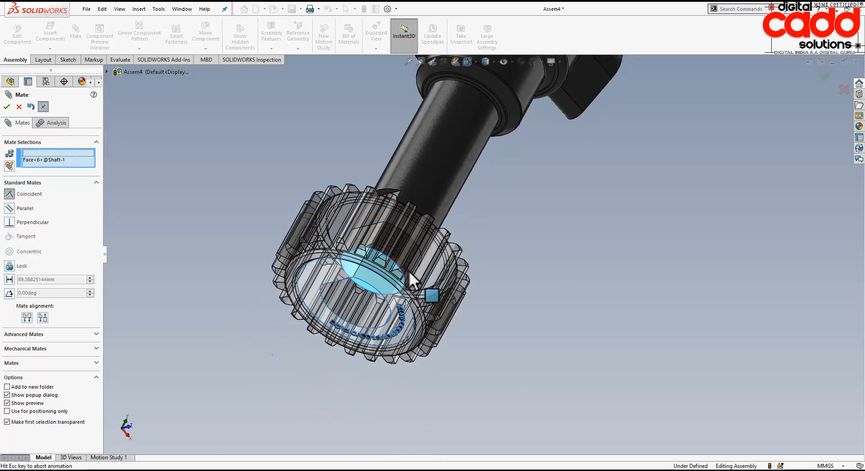
pyautogui.click(418, 291)
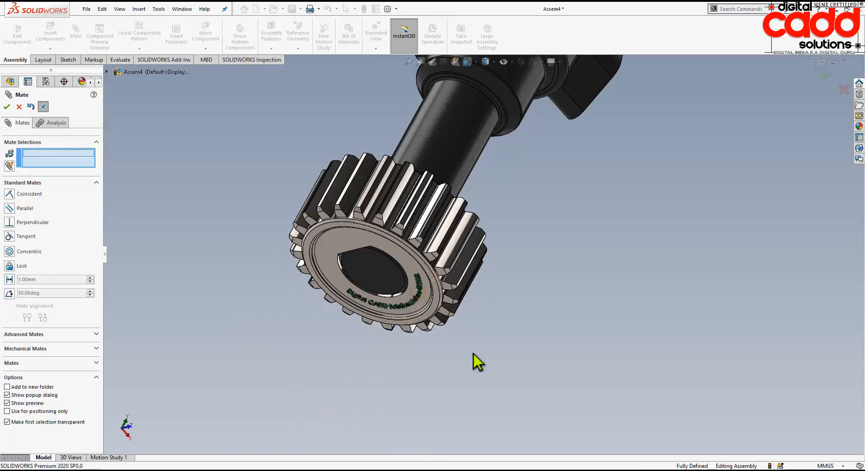
# Step: Inspect both Gears on the Shaft's ends and finish mating
pyautogui.scroll(6, 541, 270)
pyautogui.scroll(-2, 615, 130)
pyautogui.moveTo(548, 221); pyautogui.dragTo(461, 432, button='middle')
pyautogui.scroll(-3, 389, 169)
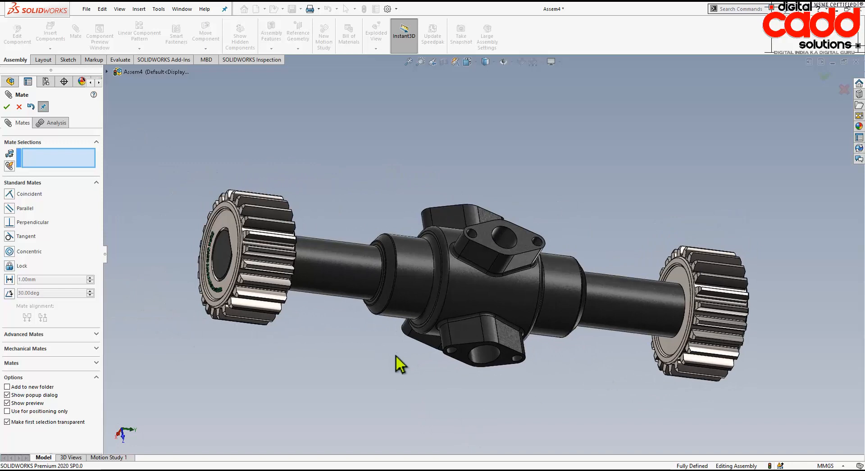
pyautogui.moveTo(400, 363); pyautogui.dragTo(485, 411, button='middle')
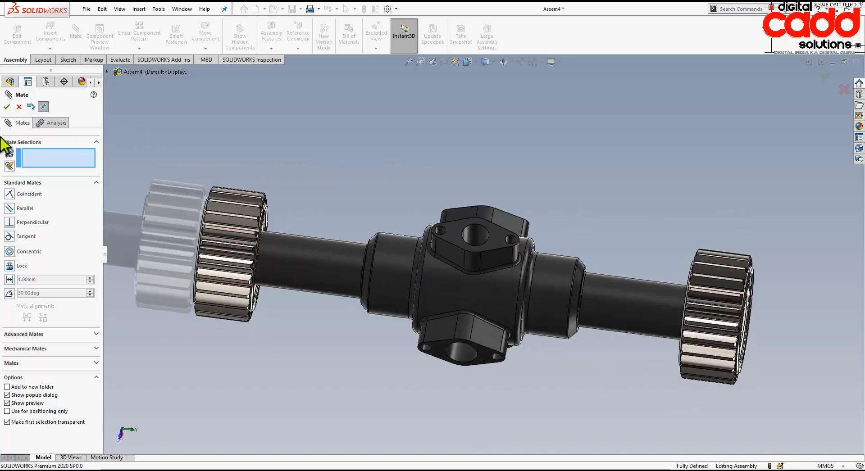
pyautogui.click(7, 107)
pyautogui.moveTo(541, 367); pyautogui.dragTo(510, 246, button='middle')
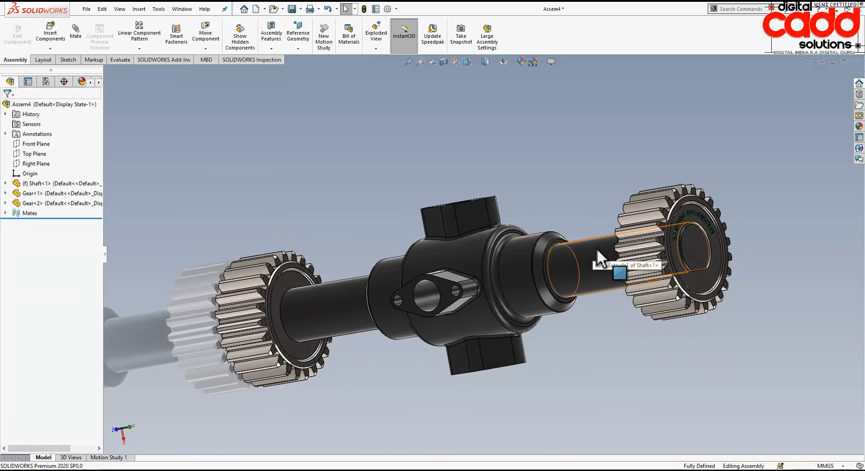
# Step: Close the assembly and open the Gear and Shaft parts together from the Mate Reference folder
pyautogui.click(857, 62)
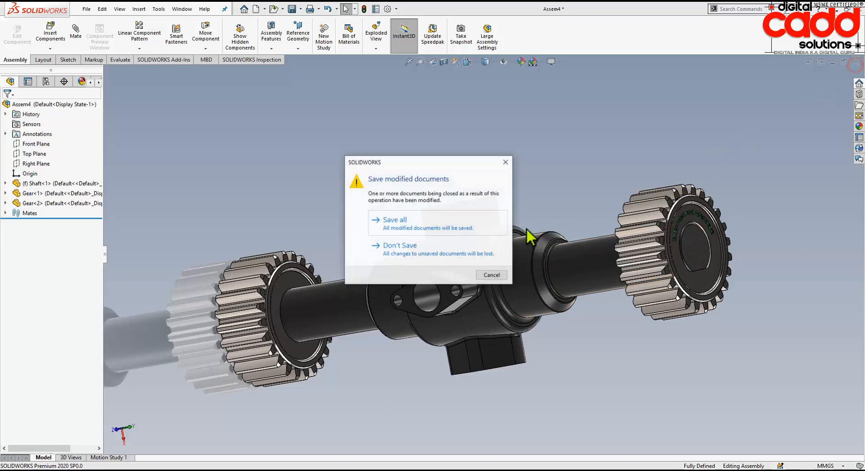
pyautogui.click(396, 300)
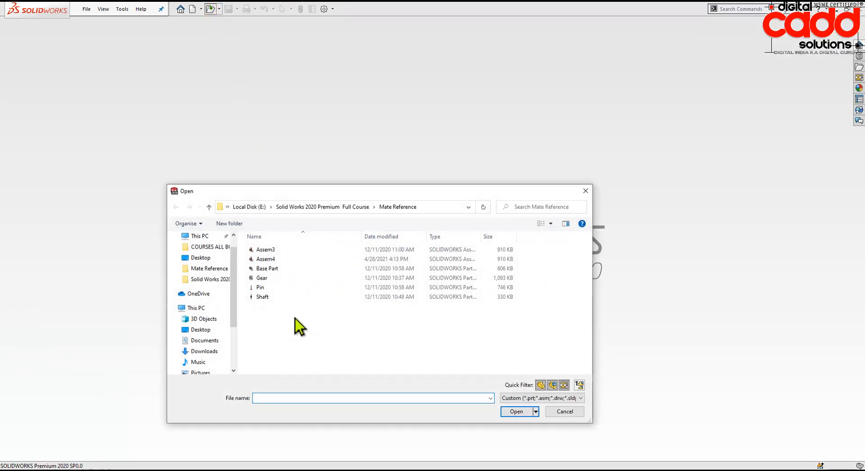
pyautogui.click(270, 298)
pyautogui.keyDown('ctrl'); pyautogui.click(262, 278); pyautogui.keyUp('ctrl')
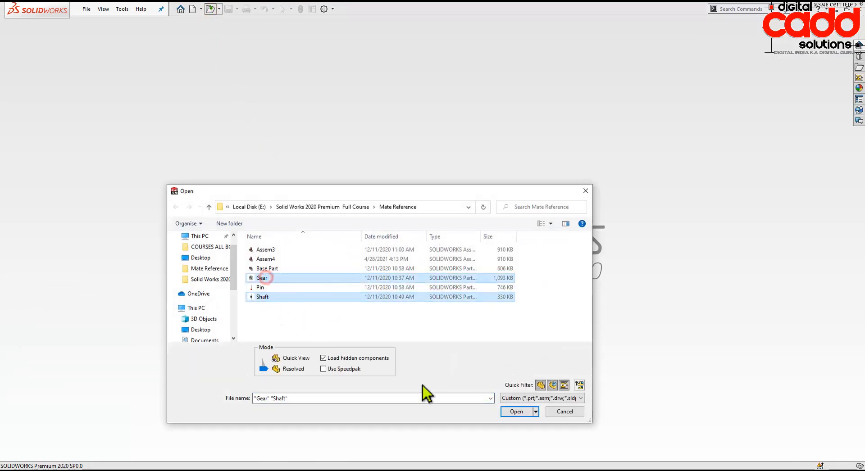
pyautogui.click(505, 413)
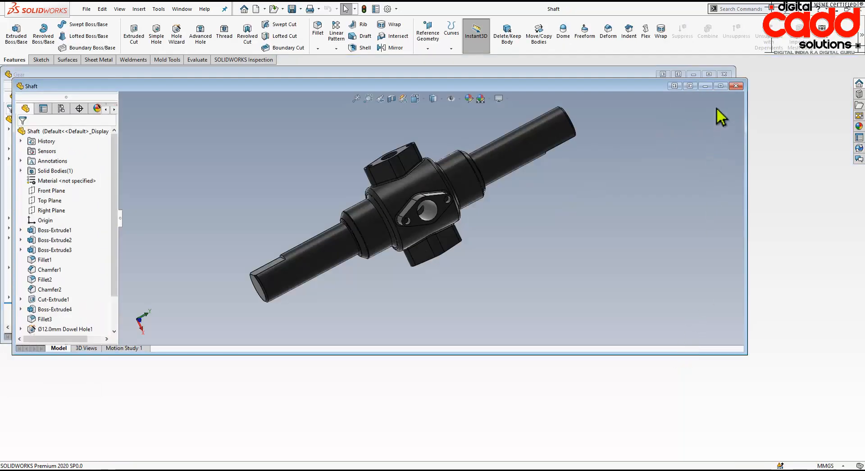
# Step: Tile the Shaft and Gear part windows vertically and make the Shaft window active
pyautogui.click(181, 10)
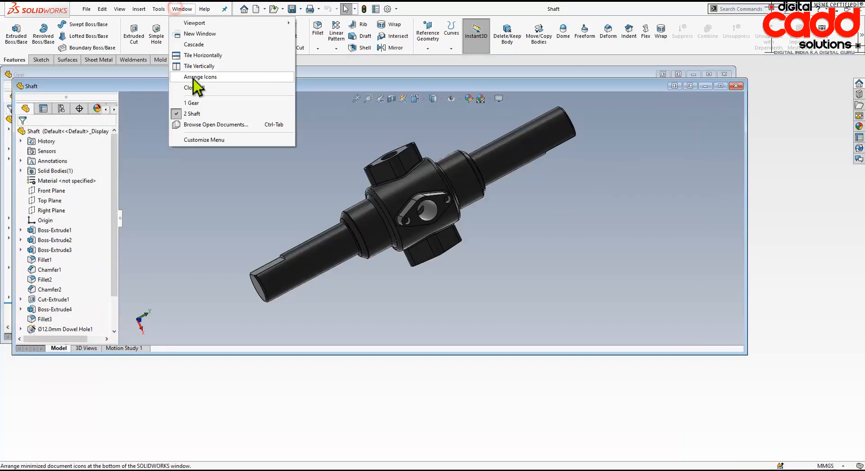
pyautogui.click(200, 65)
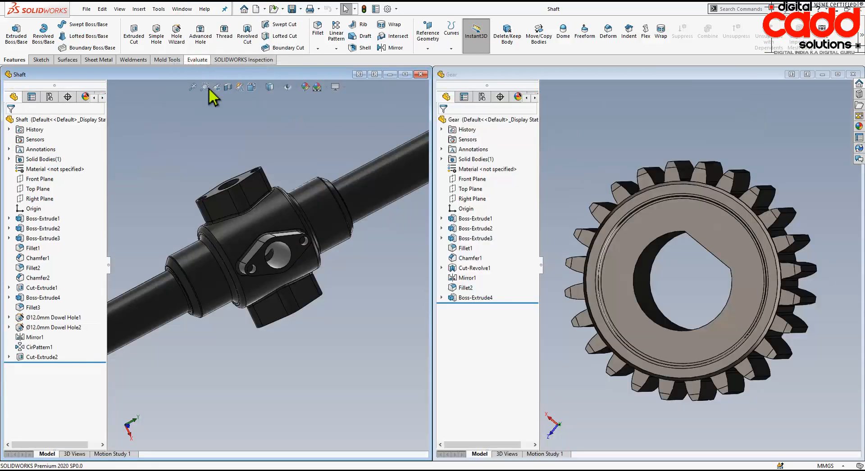
pyautogui.moveTo(746, 339); pyautogui.dragTo(728, 320, button='middle')
pyautogui.click(379, 294)
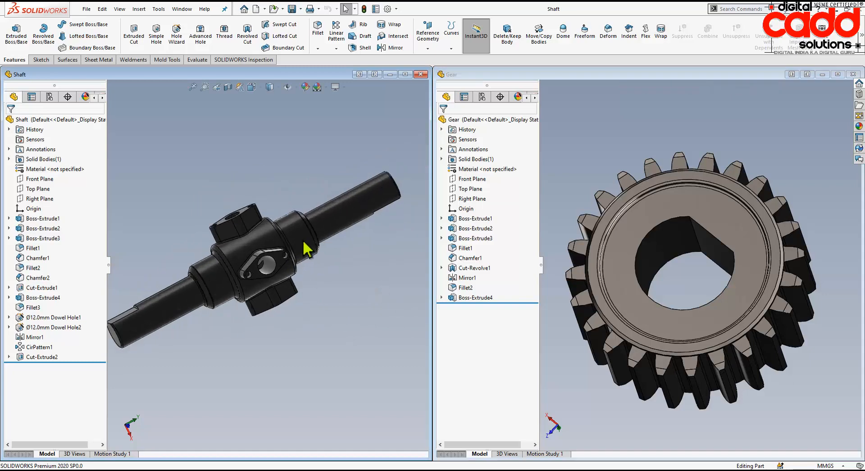
# Step: Start a mate reference in the Shaft part for its flatted end and name it "Shaft Mate"
pyautogui.moveTo(309, 247); pyautogui.dragTo(285, 322, button='middle')
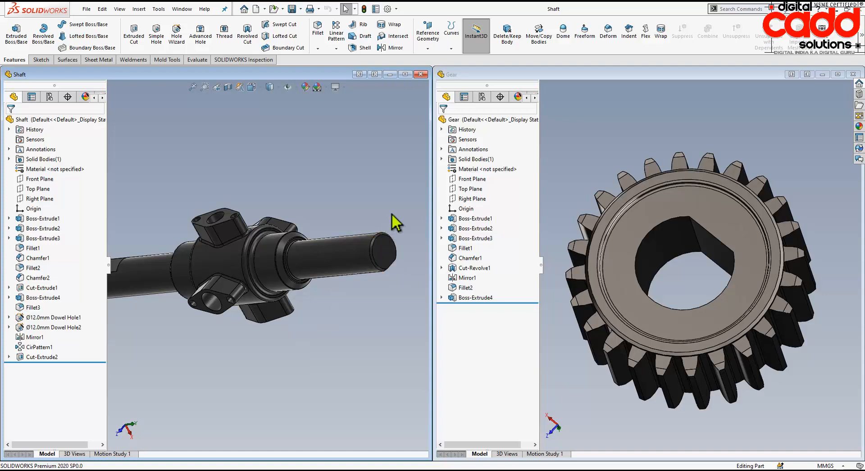
pyautogui.moveTo(386, 270); pyautogui.dragTo(332, 186, button='middle')
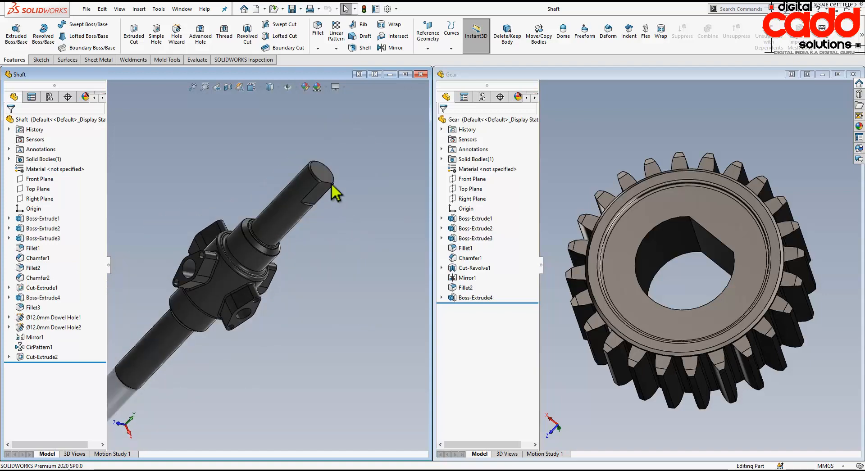
pyautogui.scroll(-5, 321, 168)
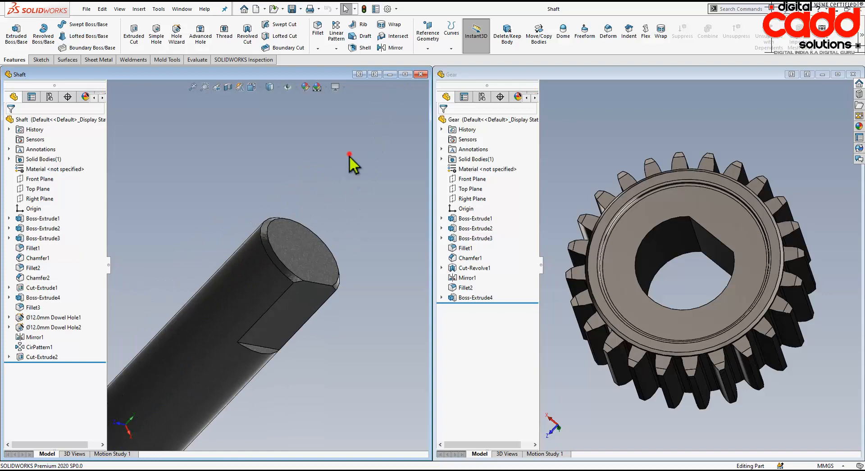
pyautogui.click(451, 48)
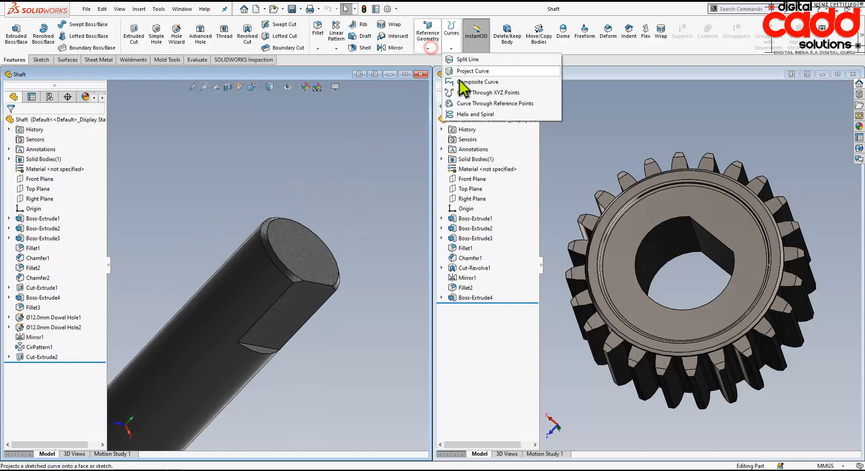
pyautogui.click(428, 48)
pyautogui.click(436, 125)
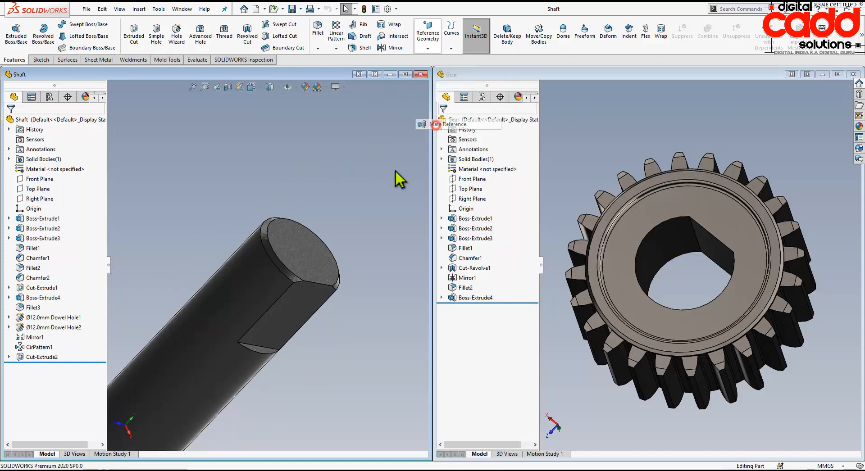
pyautogui.doubleClick(56, 147)
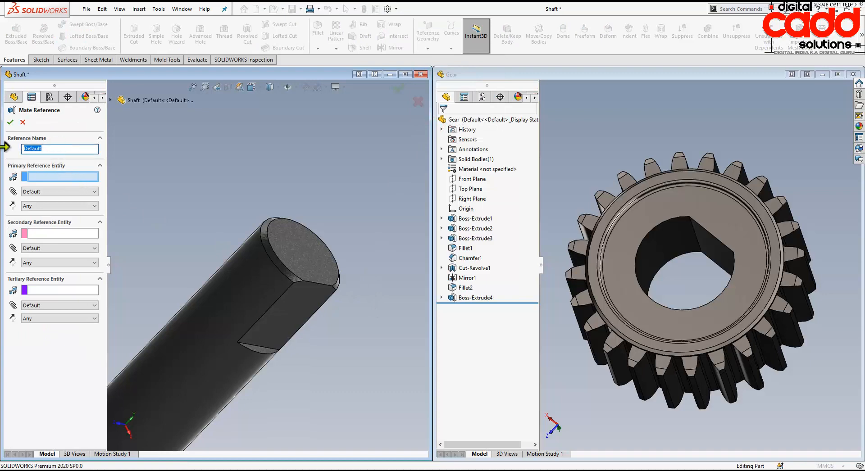
pyautogui.write('Shaft Mate')
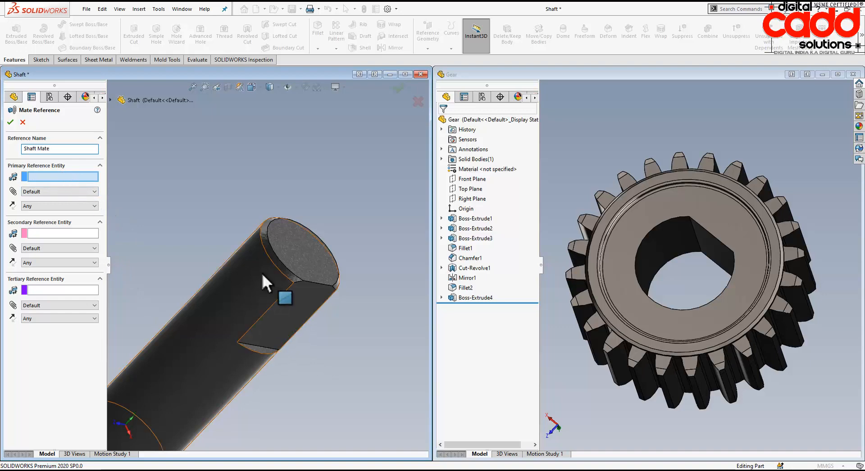
# Step: Set the shaft end's cylindrical face as the Concentric primary reference and its circular end face as the Coincident secondary reference
pyautogui.click(246, 286)
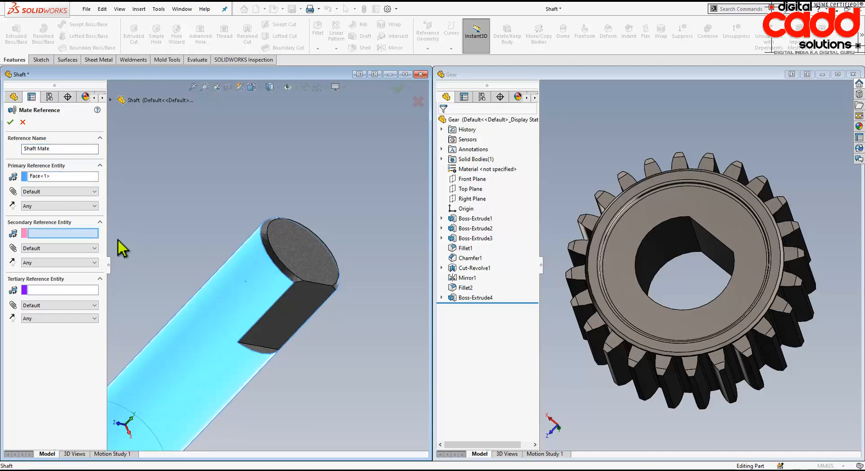
pyautogui.click(63, 191)
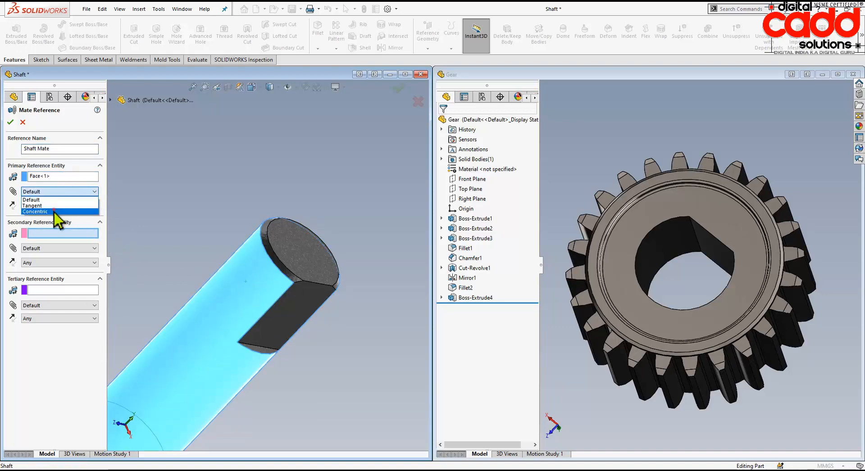
pyautogui.click(52, 211)
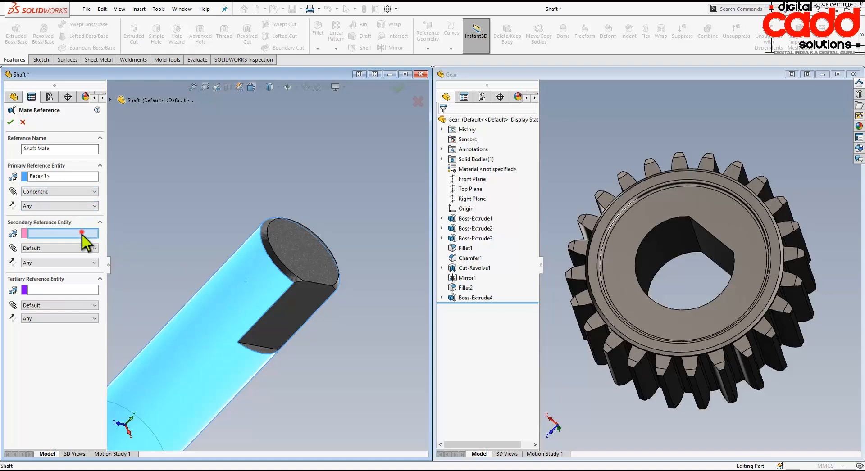
pyautogui.click(306, 258)
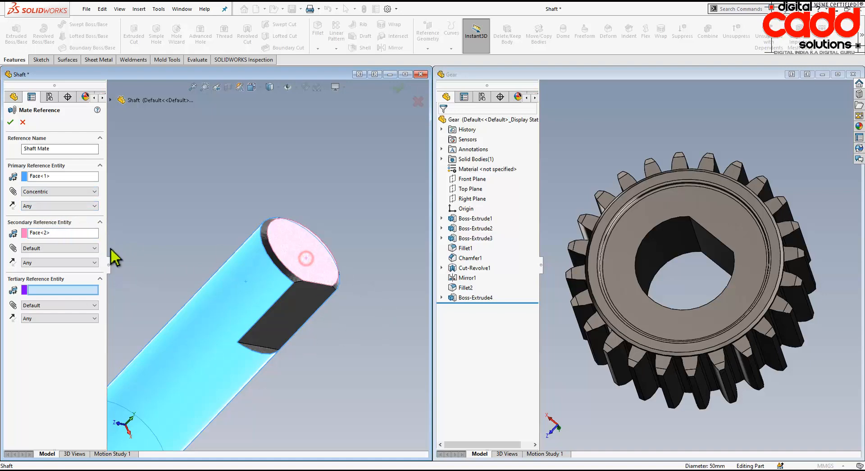
pyautogui.click(68, 248)
pyautogui.click(53, 270)
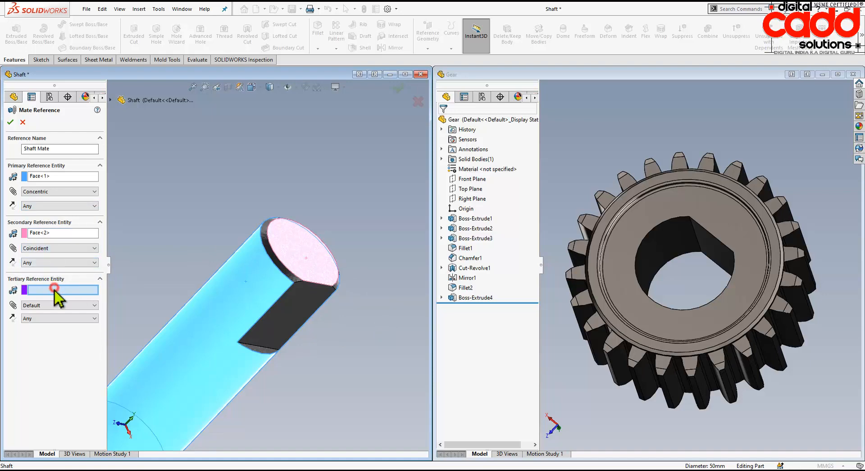
# Step: Set the flat cut face as the tertiary reference with a Coincident mate and create the mate reference
pyautogui.click(292, 316)
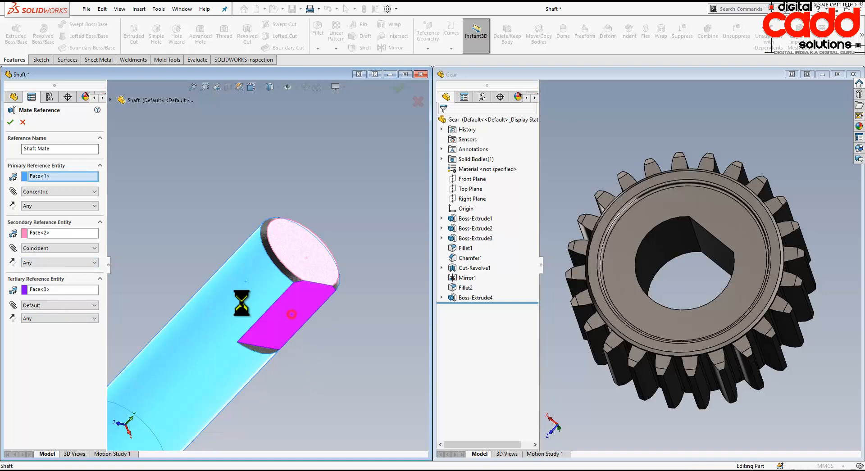
pyautogui.click(91, 306)
pyautogui.click(68, 326)
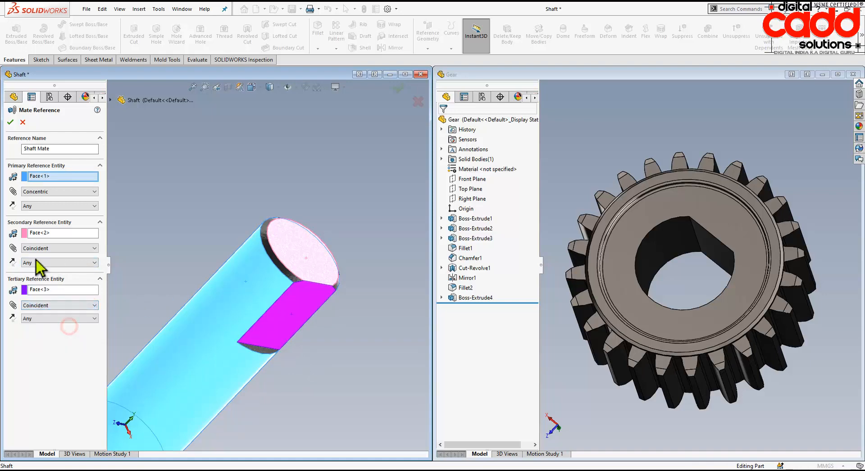
pyautogui.click(10, 122)
# Step: Start a second mate reference for the Shaft's opposite end and also name it "Shaft Mate"
pyautogui.scroll(3, 325, 270)
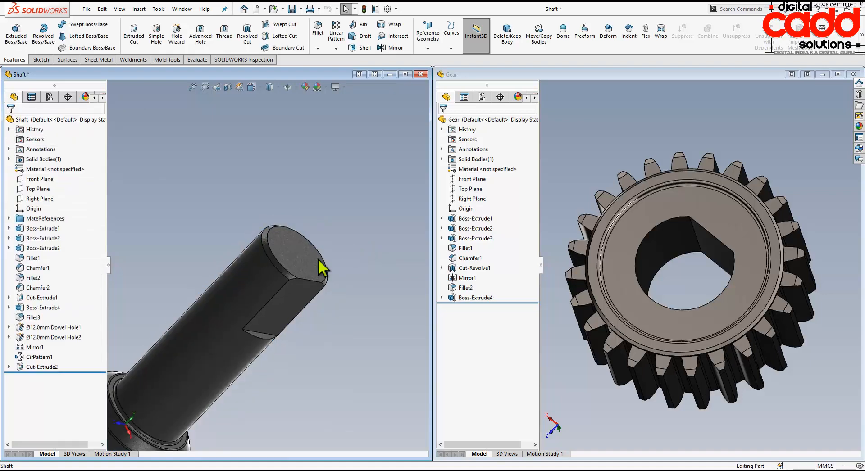
pyautogui.scroll(3, 271, 311)
pyautogui.moveTo(248, 332); pyautogui.dragTo(218, 360, button='middle')
pyautogui.scroll(-5, 218, 359)
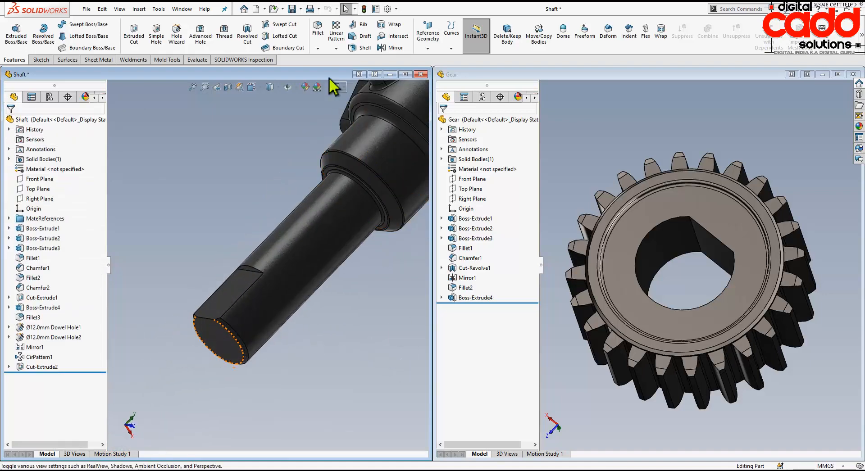
pyautogui.click(421, 50)
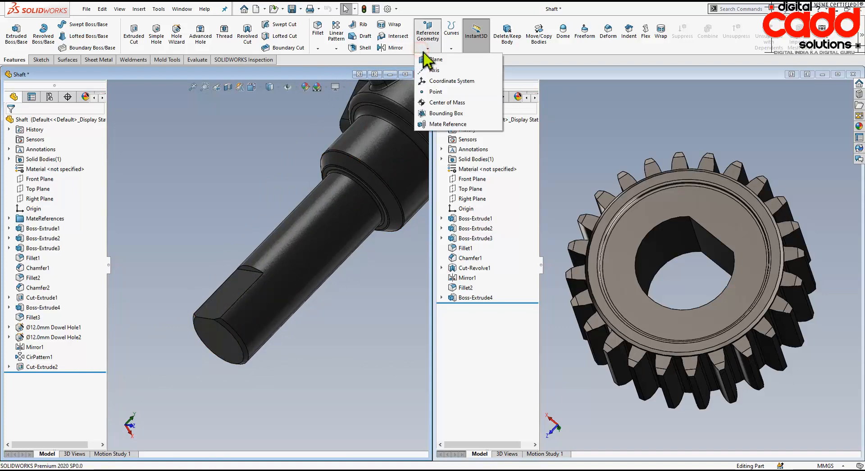
pyautogui.click(440, 125)
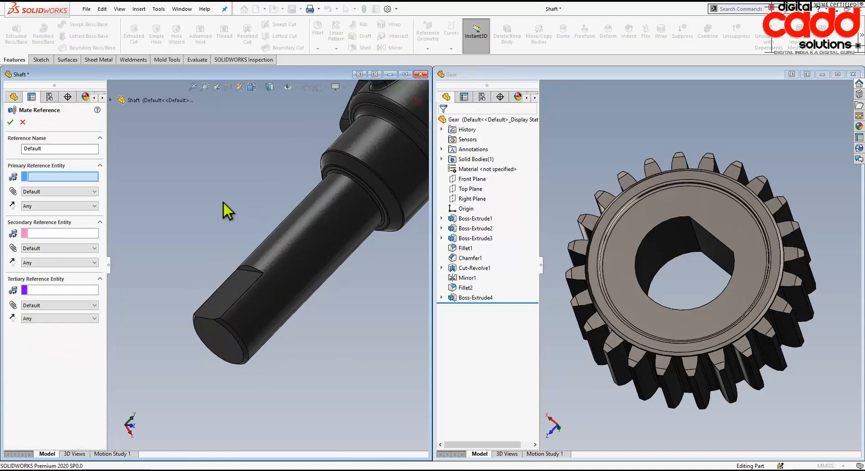
pyautogui.doubleClick(60, 150)
pyautogui.write('Shaft Mate')
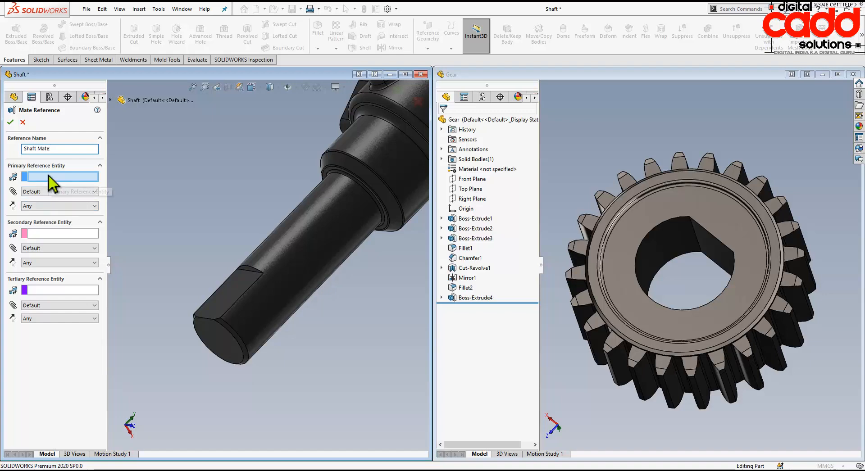
# Step: Assign the opposite end's cylindrical face as primary reference with Concentric and its end face as secondary reference with Coincident
pyautogui.click(286, 287)
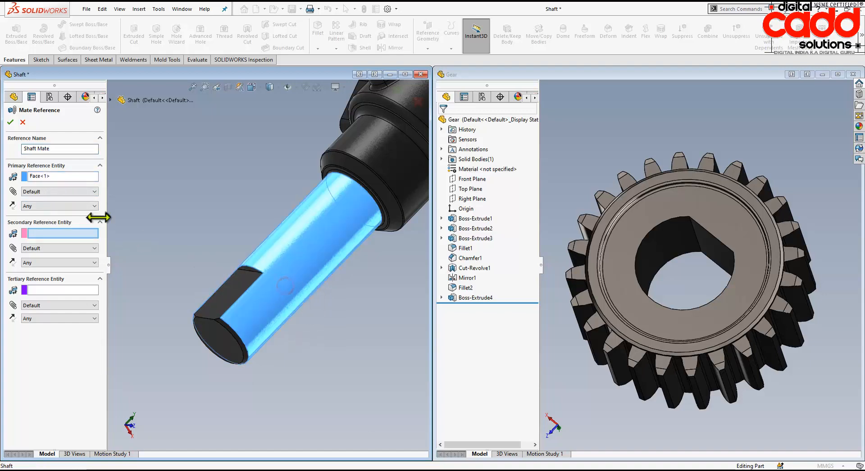
pyautogui.click(50, 192)
pyautogui.click(45, 213)
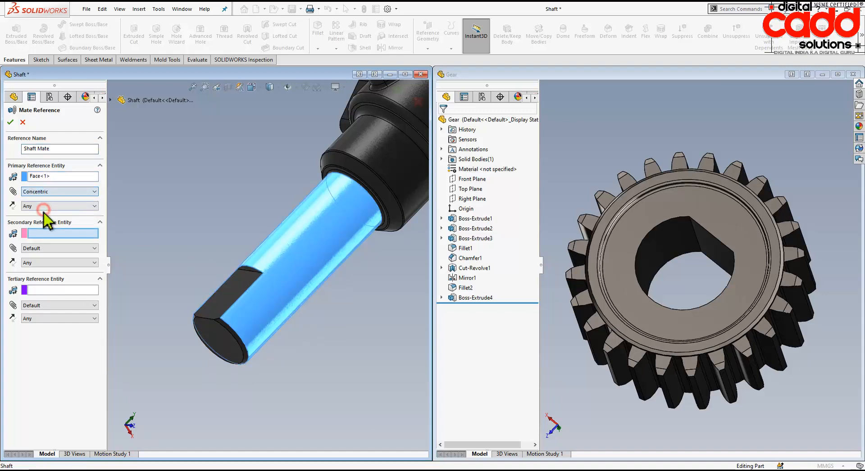
pyautogui.click(221, 342)
pyautogui.click(39, 248)
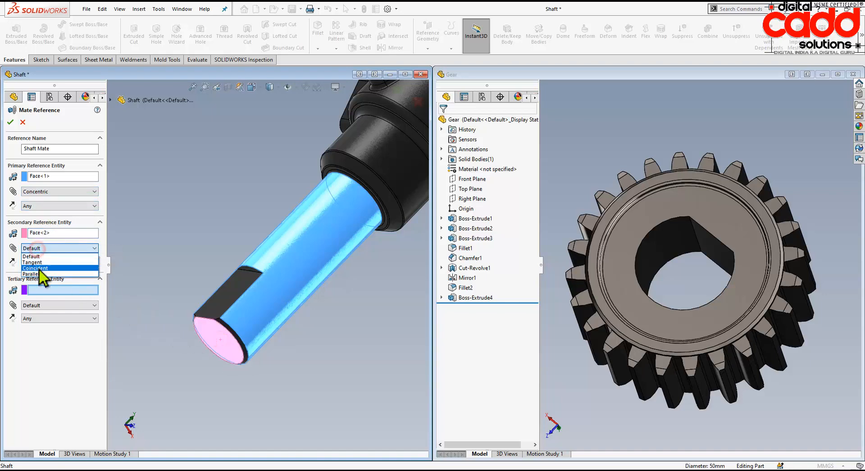
pyautogui.click(39, 269)
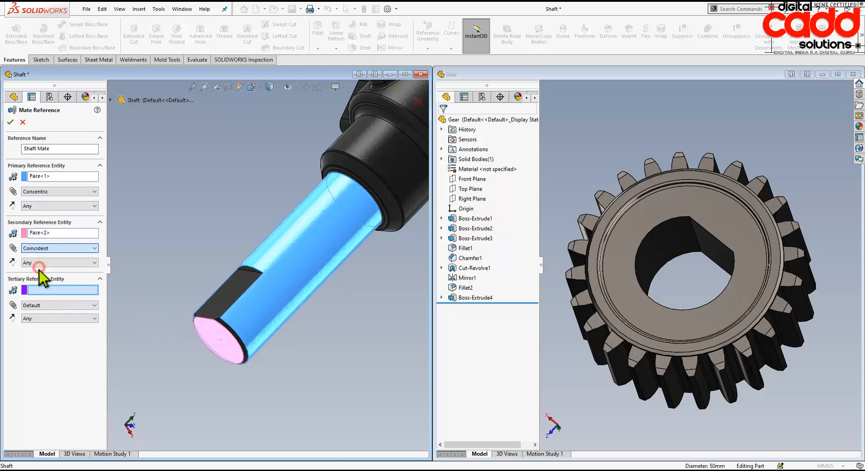
# Step: Assign the opposite end's flat cut face as the Coincident tertiary reference and create the second mate reference
pyautogui.click(226, 296)
pyautogui.click(86, 307)
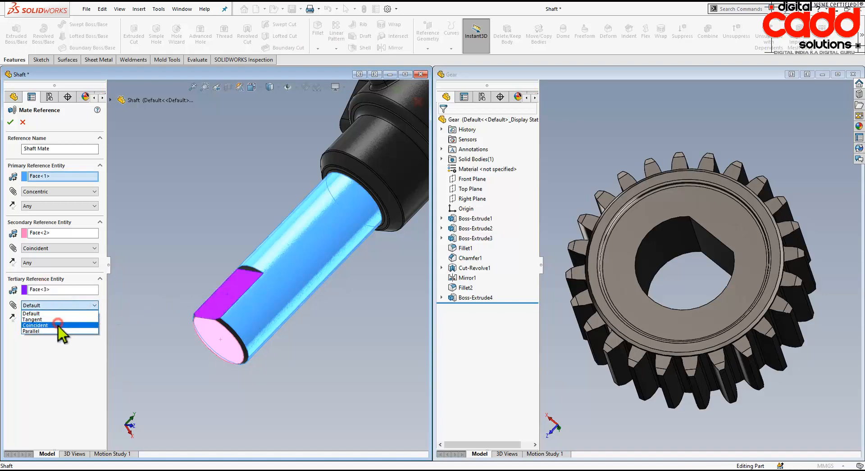
pyautogui.click(59, 325)
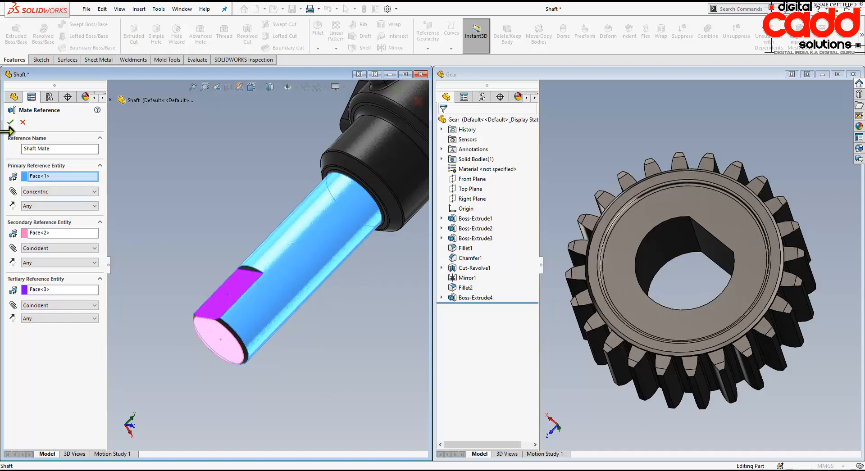
pyautogui.click(8, 122)
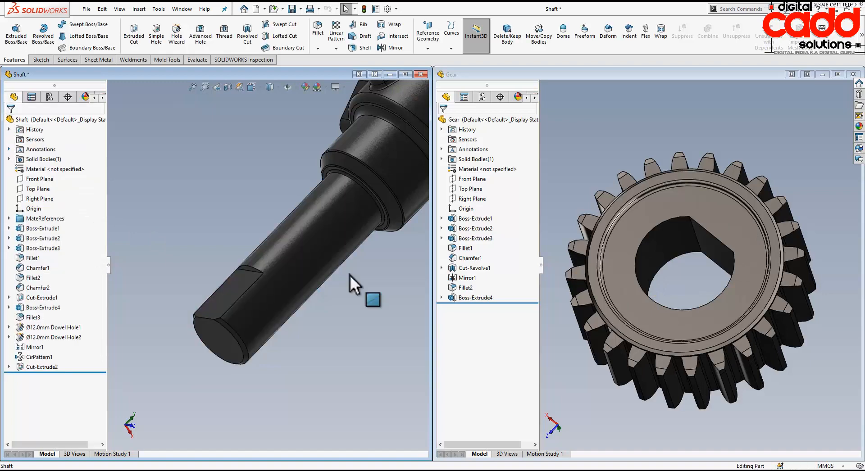
# Step: Save the Shaft part and review the mate references listed in its MateReferences folder
pyautogui.hotkey('ctrl', 's')
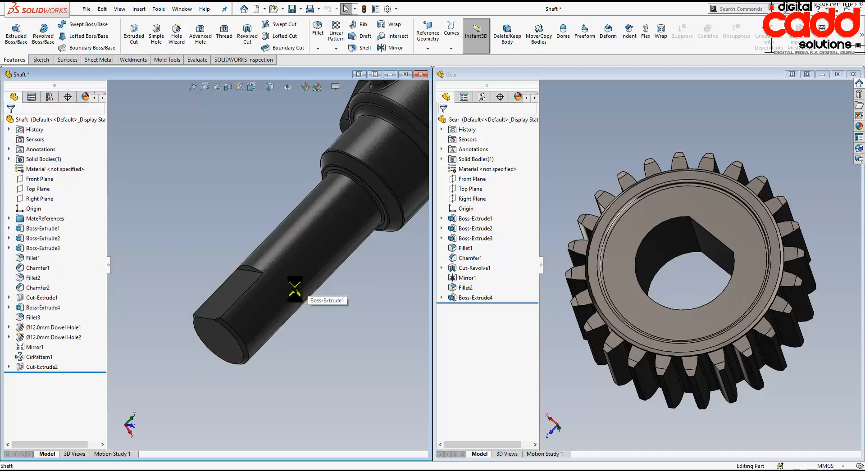
pyautogui.scroll(10, 277, 342)
pyautogui.scroll(-5, 367, 183)
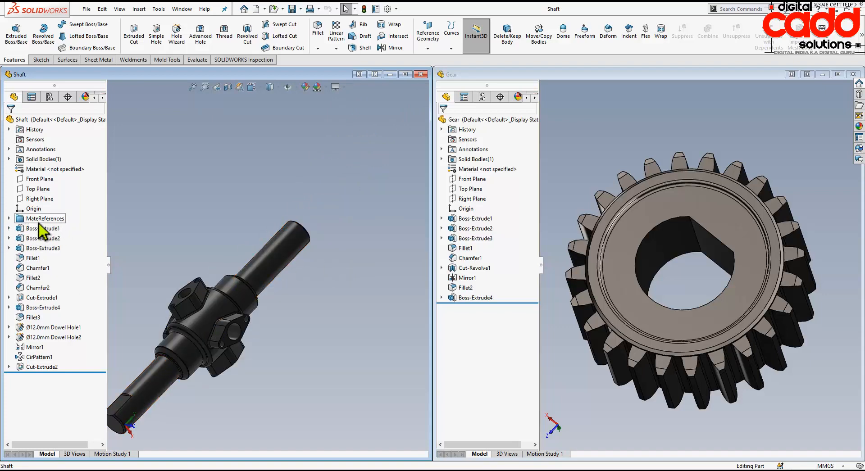
pyautogui.click(9, 218)
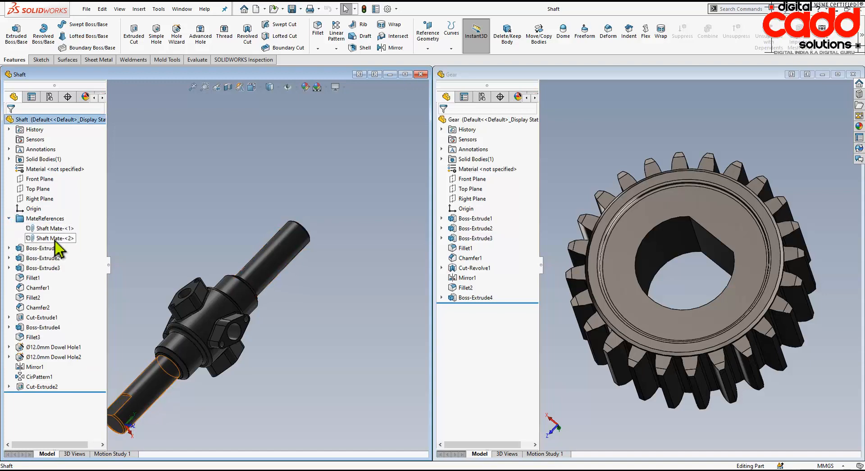
pyautogui.click(9, 219)
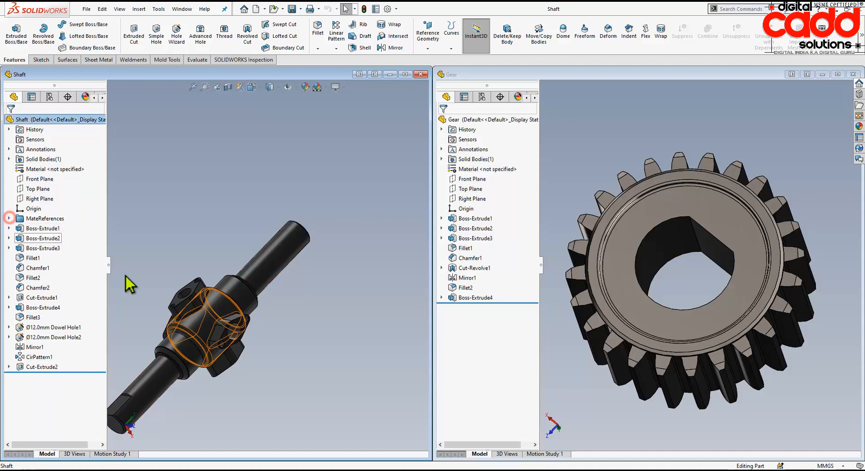
# Step: Make the Gear part active and start a mate reference in it named "Shaft Mate"
pyautogui.click(713, 112)
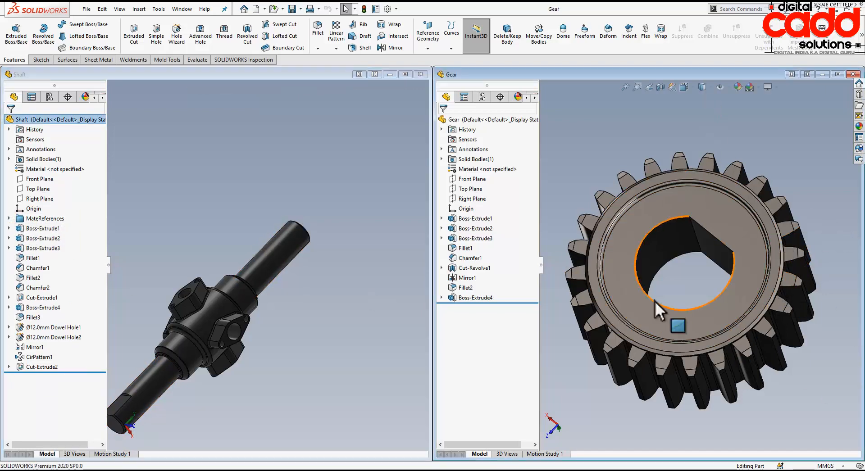
pyautogui.click(428, 47)
pyautogui.click(448, 124)
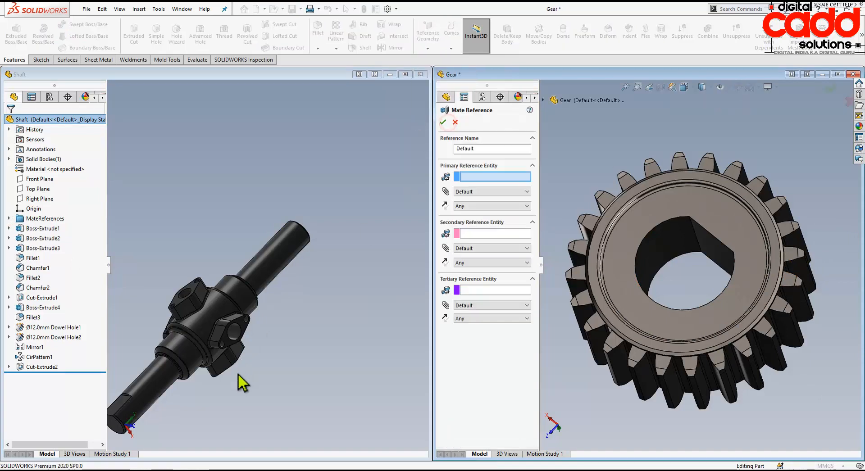
pyautogui.doubleClick(508, 149)
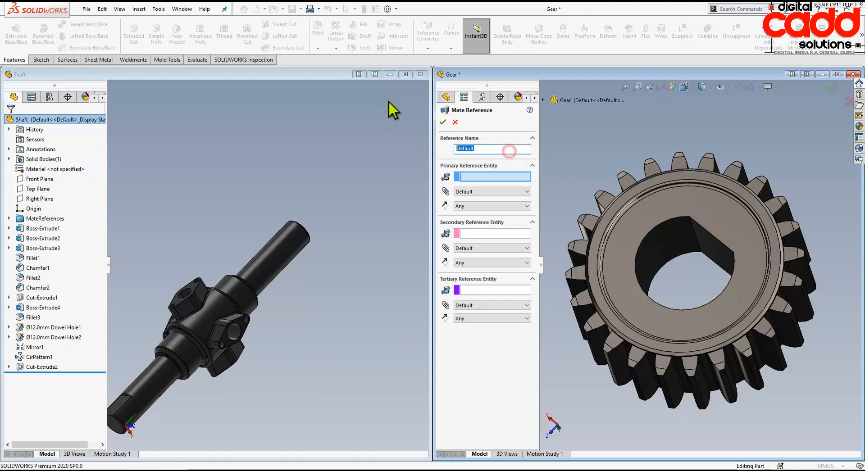
pyautogui.write('Shaft Mate')
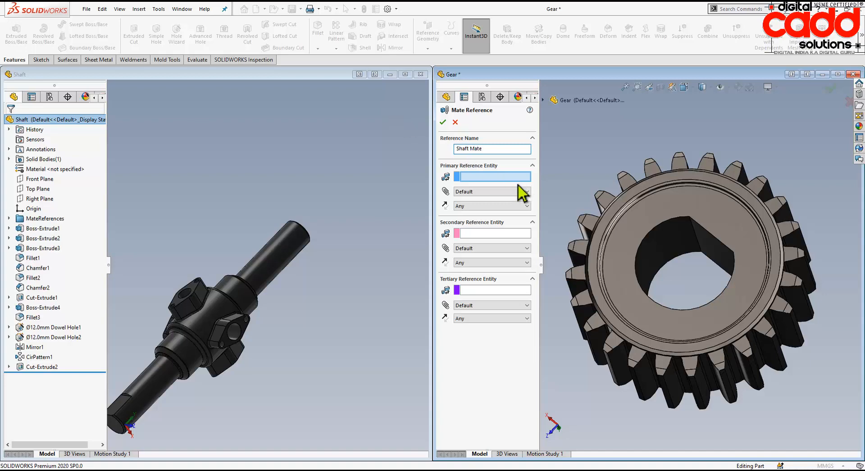
# Step: Assign the gear's cylindrical bore face as primary reference with Concentric and its engraved end face as secondary reference with Coincident
pyautogui.click(655, 244)
pyautogui.click(483, 192)
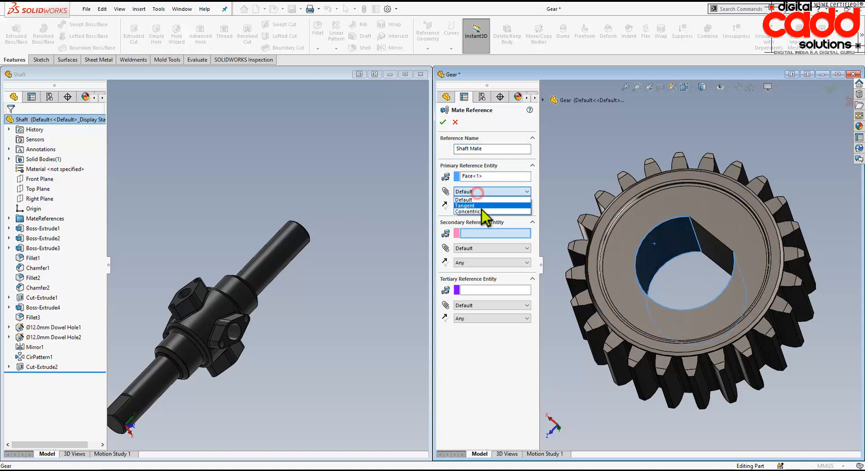
pyautogui.click(479, 211)
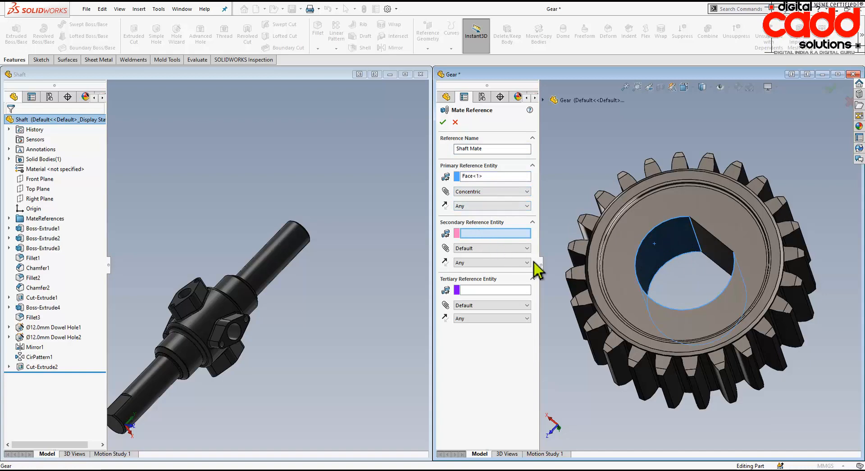
pyautogui.moveTo(768, 361); pyautogui.dragTo(782, 294, button='middle')
pyautogui.click(785, 280)
pyautogui.click(482, 247)
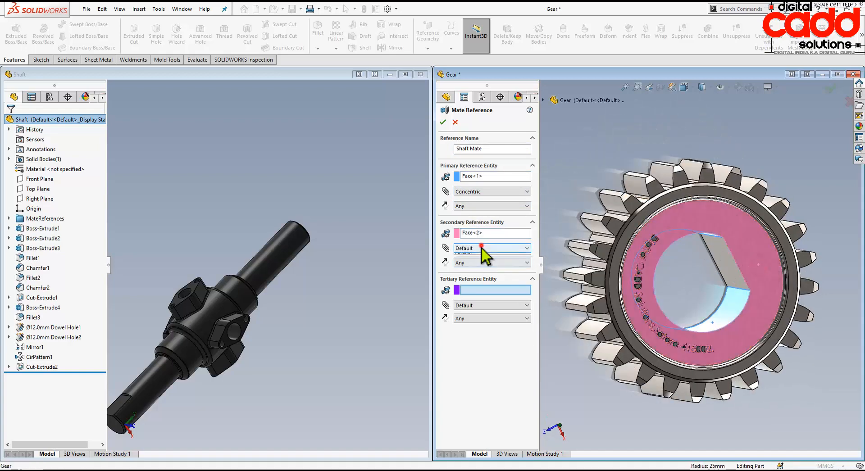
pyautogui.click(487, 271)
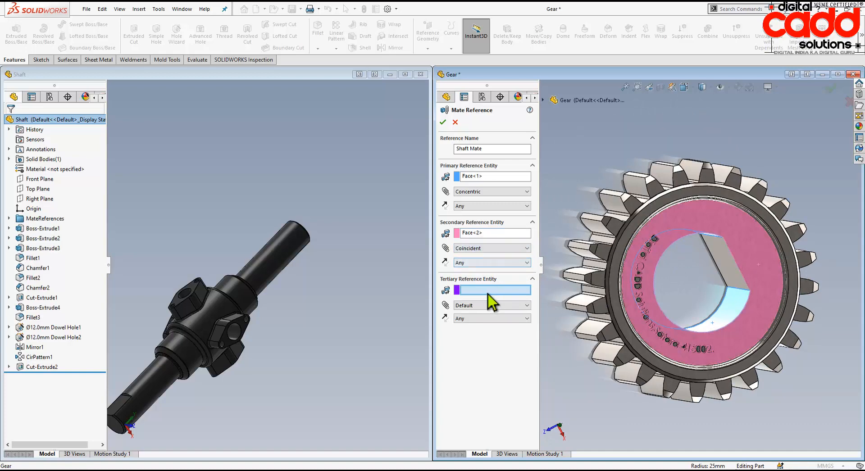
# Step: Assign the bore's flat face as the Coincident tertiary reference and create the gear's mate reference
pyautogui.click(739, 283)
pyautogui.click(514, 303)
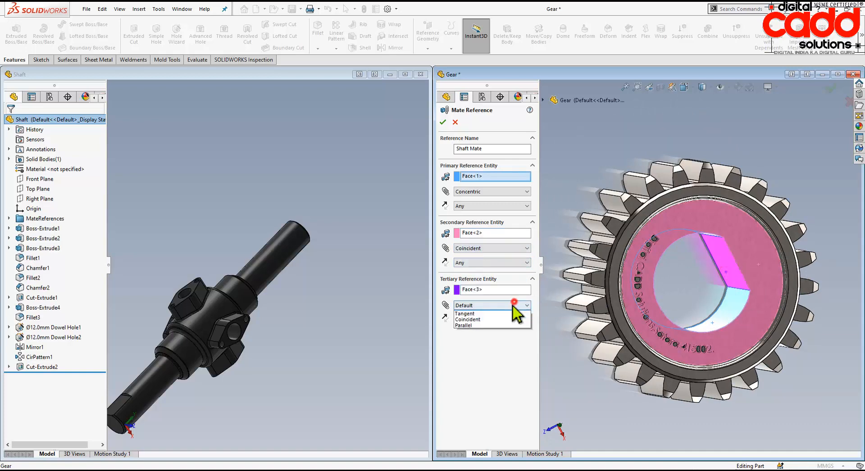
pyautogui.click(482, 320)
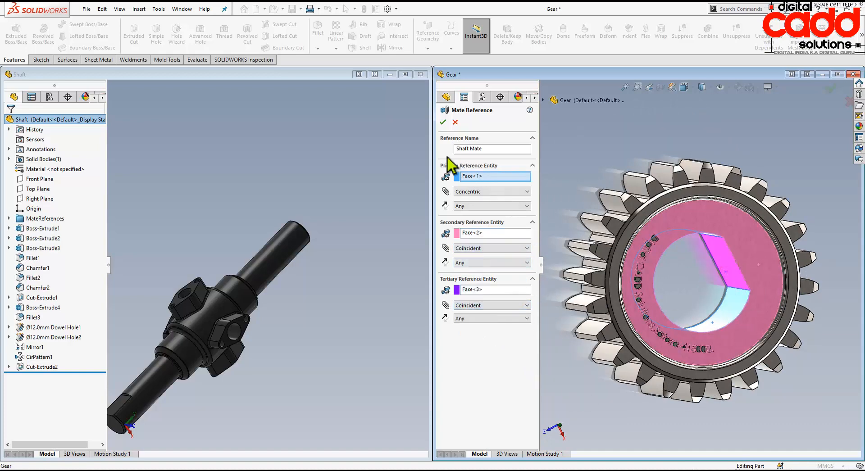
pyautogui.click(443, 123)
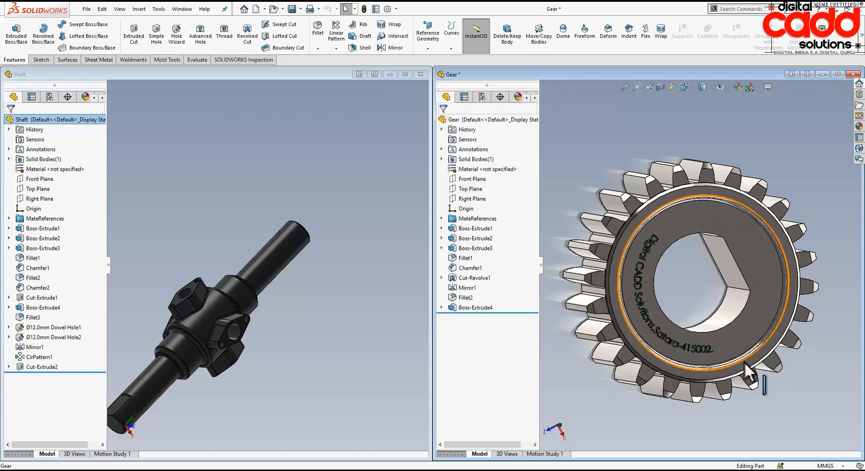
# Step: Save the Gear part and review the MateReferences folders of both the Gear and the Shaft
pyautogui.moveTo(753, 414); pyautogui.dragTo(741, 381, button='middle')
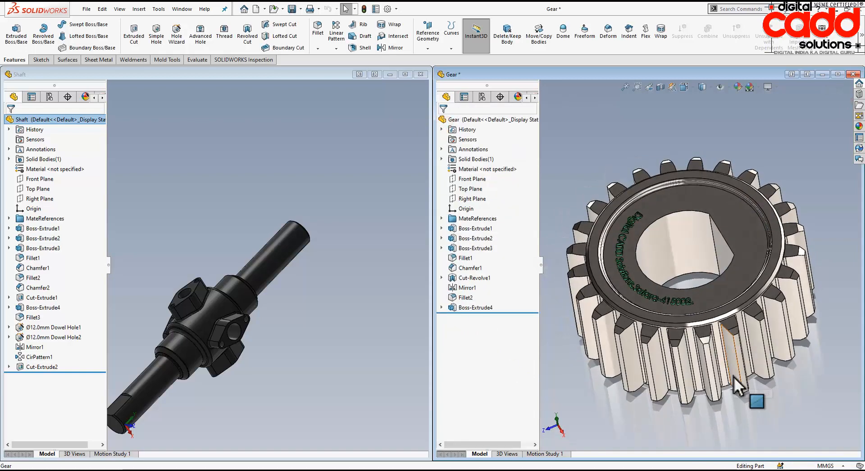
pyautogui.hotkey('ctrl', 's')
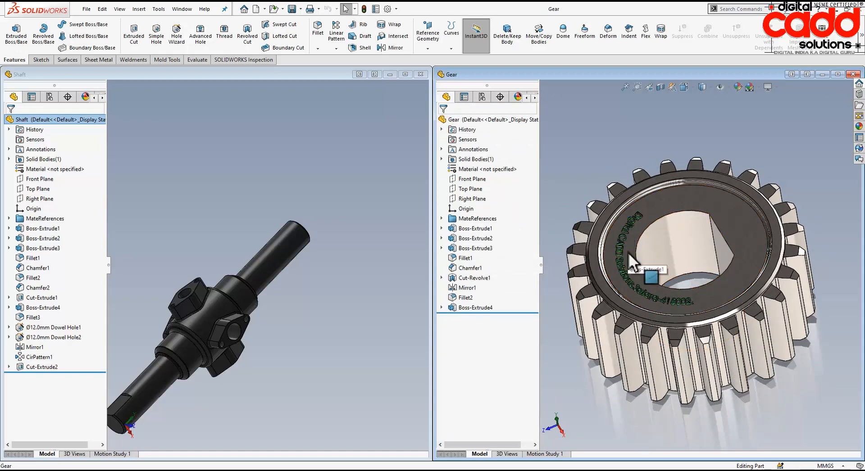
pyautogui.click(679, 285)
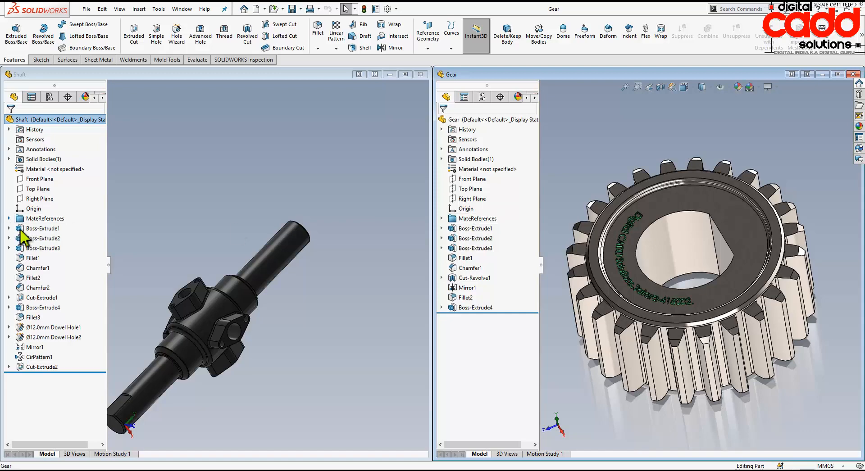
pyautogui.click(441, 219)
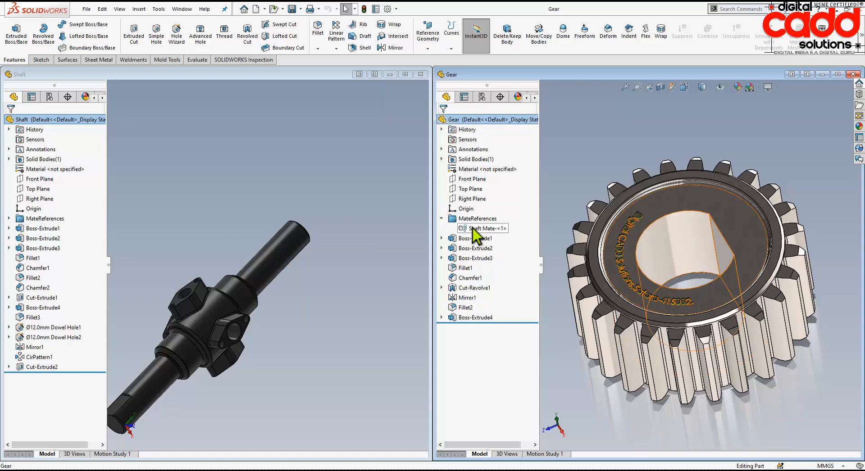
pyautogui.click(441, 218)
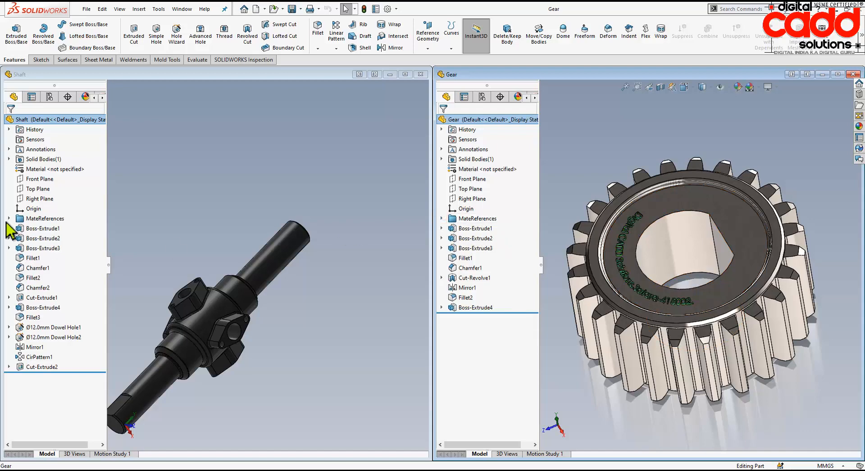
pyautogui.click(9, 220)
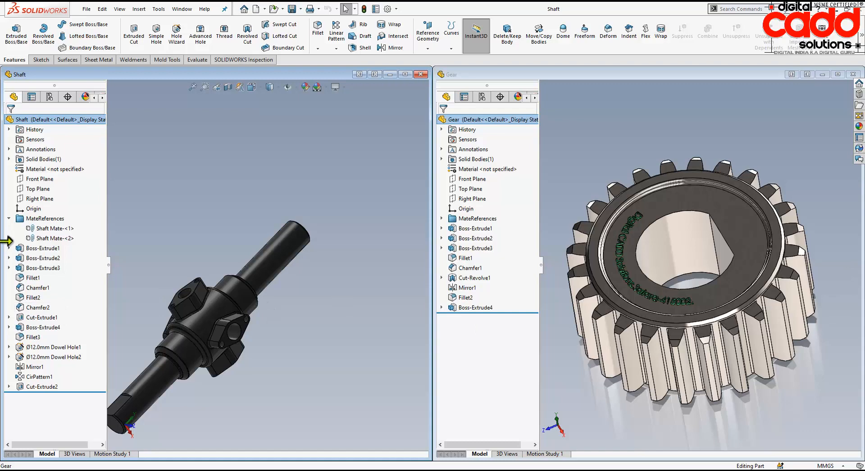
pyautogui.click(8, 219)
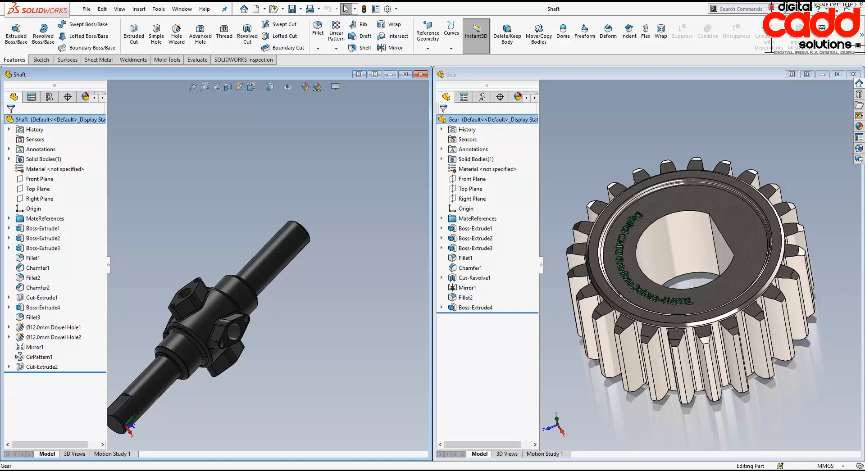
# Step: Close the Gear and Shaft parts and start a new assembly in a maximized document window
pyautogui.click(853, 74)
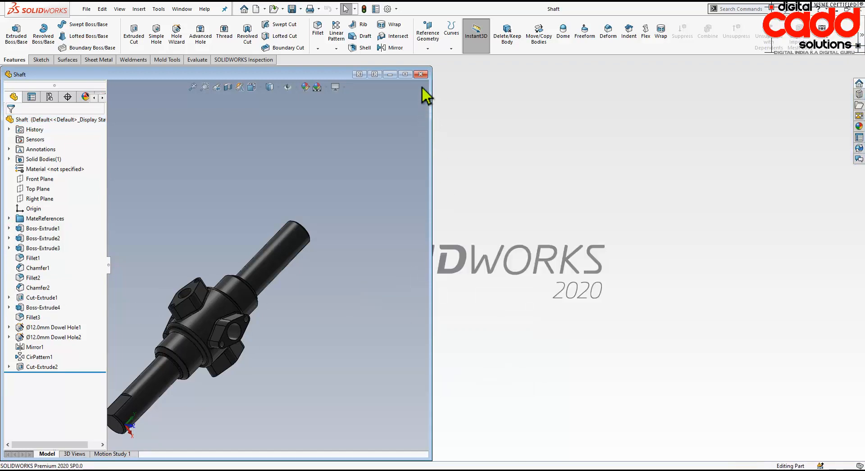
pyautogui.click(421, 74)
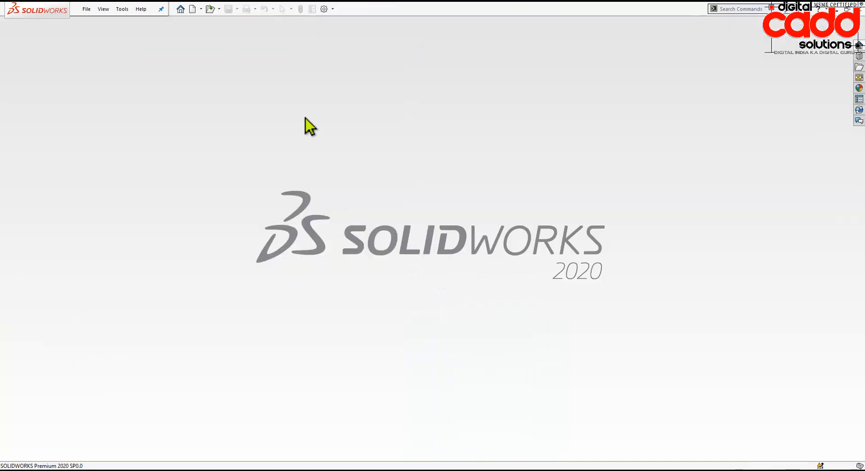
pyautogui.click(192, 9)
pyautogui.click(385, 155)
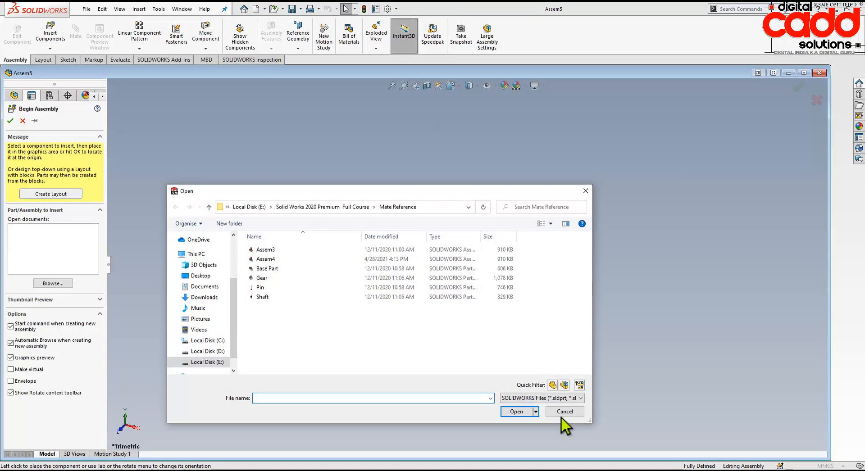
pyautogui.click(560, 411)
pyautogui.click(804, 73)
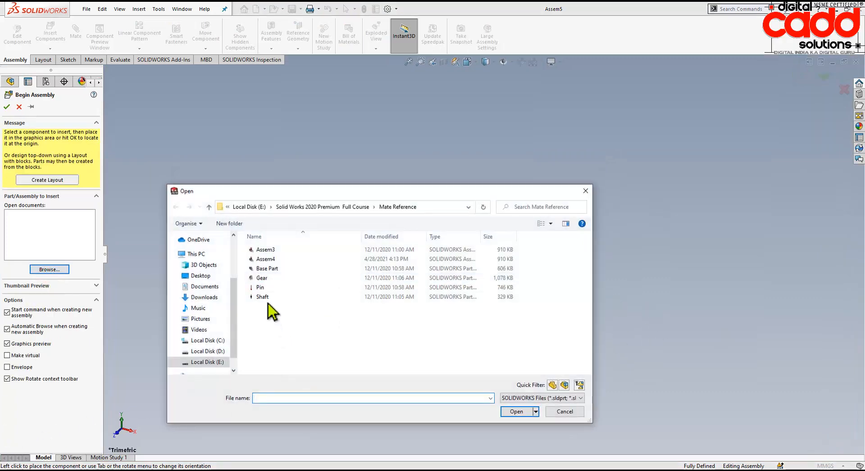
# Step: Insert the Shaft part as the first component of the assembly
pyautogui.click(267, 297)
pyautogui.click(517, 412)
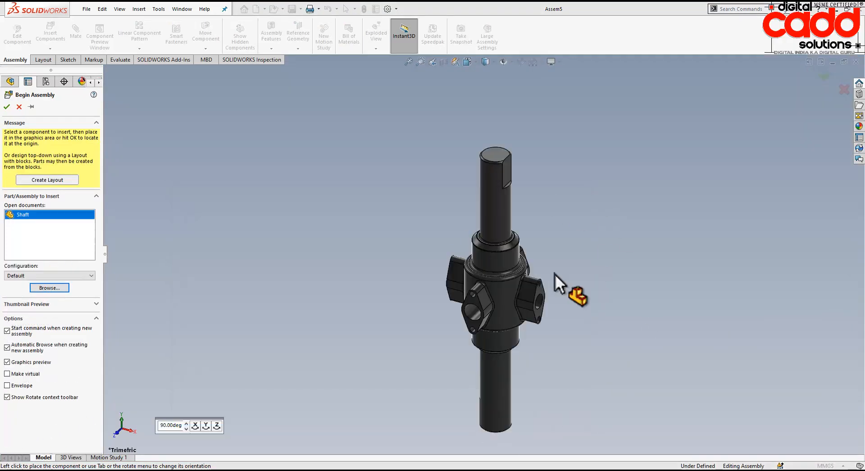
pyautogui.click(510, 266)
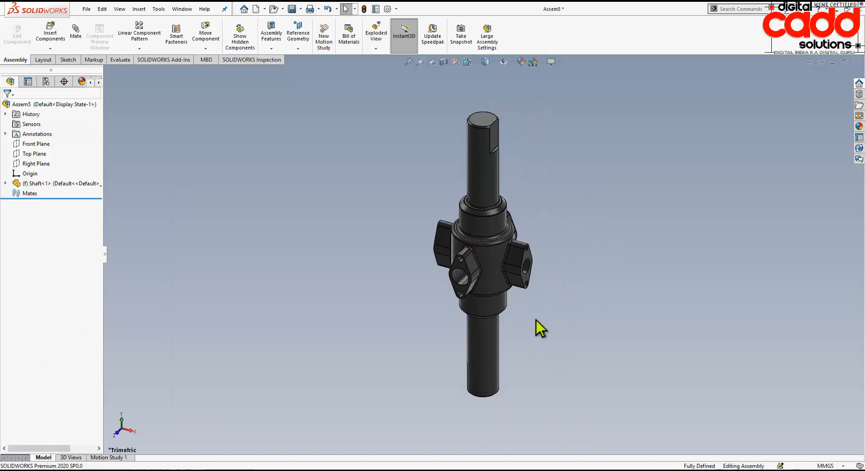
# Step: Insert the Gear onto the shaft's upper end and place a copy of it on the lower end
pyautogui.click(50, 34)
pyautogui.doubleClick(300, 279)
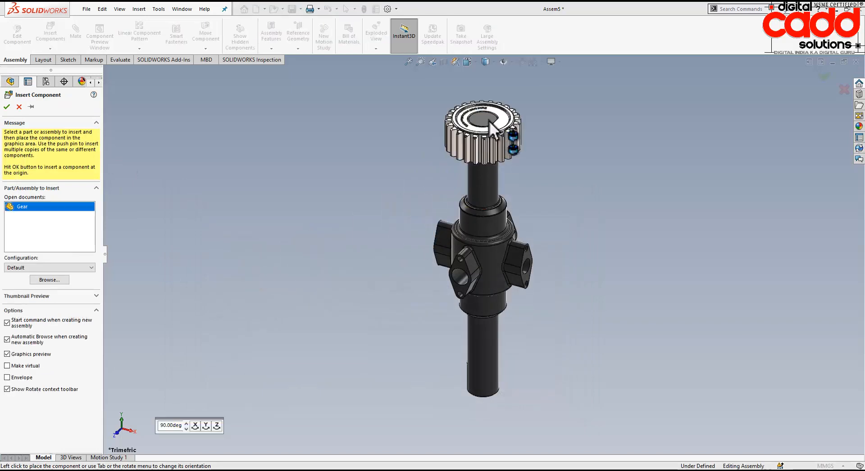
pyautogui.click(489, 121)
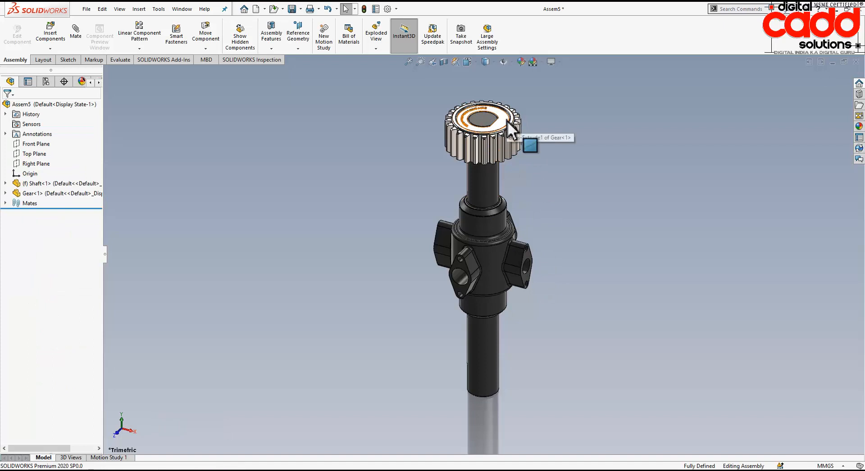
pyautogui.click(507, 121)
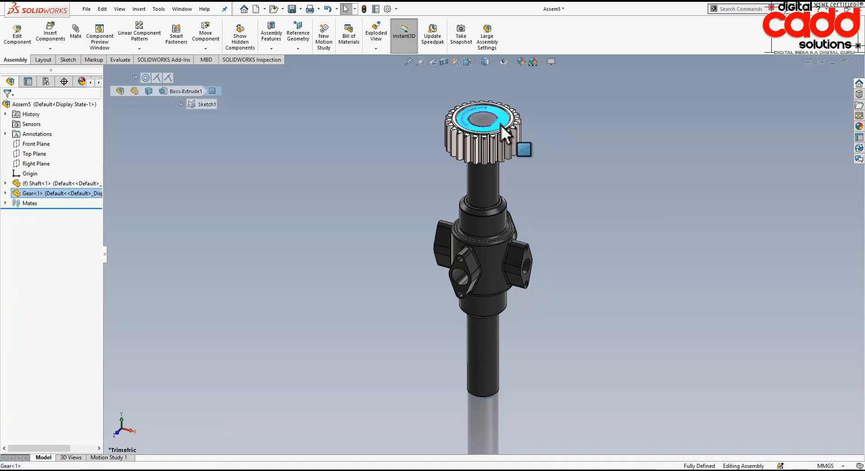
pyautogui.keyDown('ctrl'); pyautogui.moveTo(501, 124); pyautogui.dragTo(487, 368); pyautogui.keyUp('ctrl')
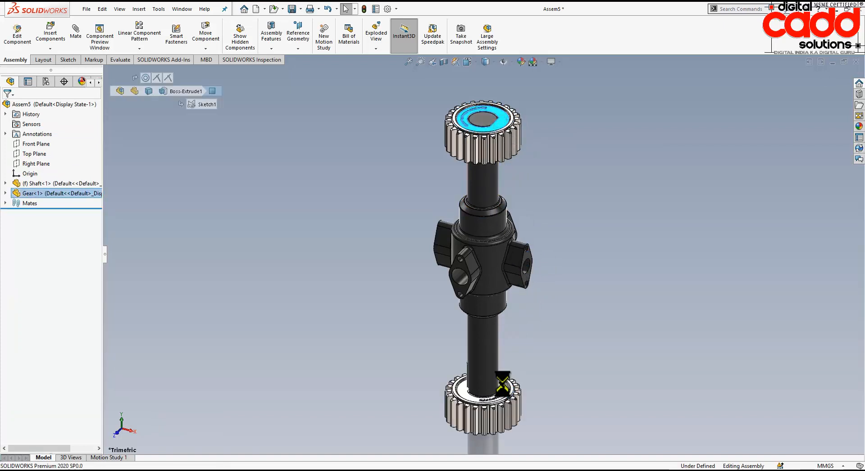
# Step: Examine how the copied gear's bore sits against the flat cut at the shaft's lower end
pyautogui.moveTo(492, 415); pyautogui.dragTo(516, 458, button='middle')
pyautogui.scroll(-6, 406, 399)
pyautogui.moveTo(480, 279); pyautogui.dragTo(558, 378, button='middle')
pyautogui.scroll(-5, 407, 232)
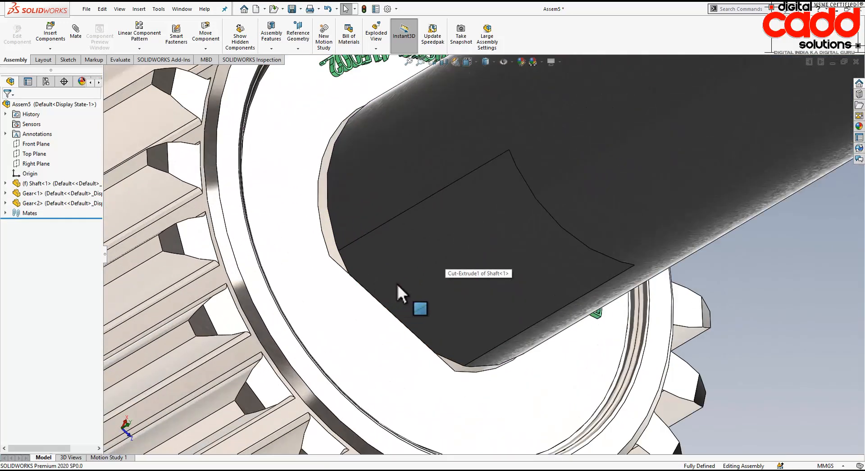
pyautogui.moveTo(386, 283); pyautogui.dragTo(276, 261, button='middle')
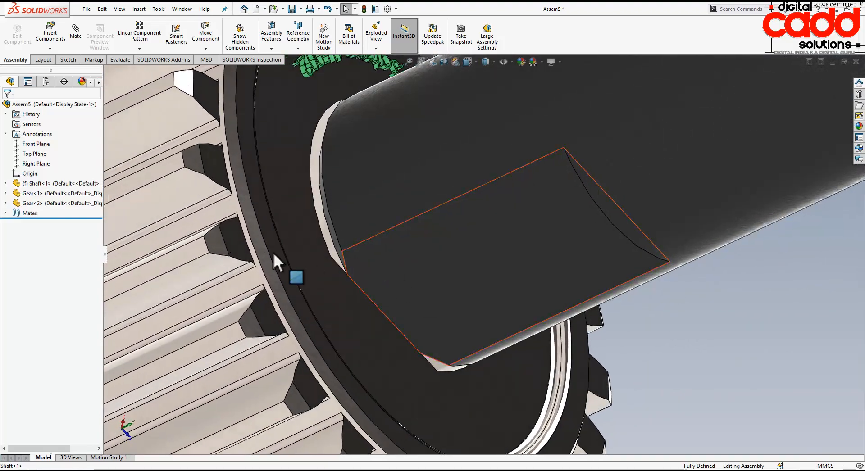
pyautogui.scroll(6, 379, 288)
pyautogui.moveTo(397, 297); pyautogui.dragTo(581, 315, button='middle')
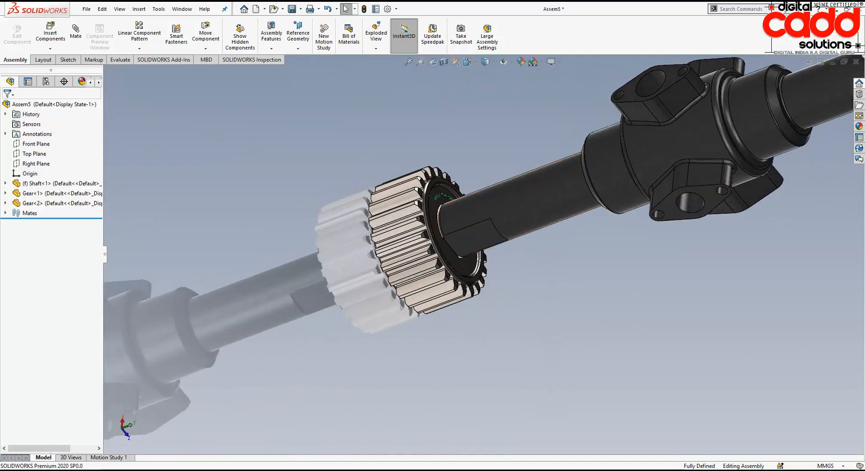
# Step: Flip the alignment of the Coincident31 mate between the shaft's end face and the copied gear's engraved face
pyautogui.click(5, 213)
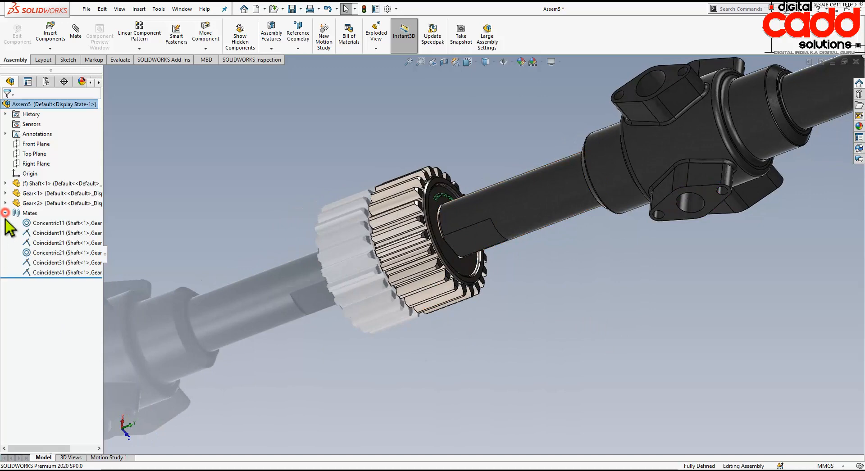
pyautogui.click(47, 263)
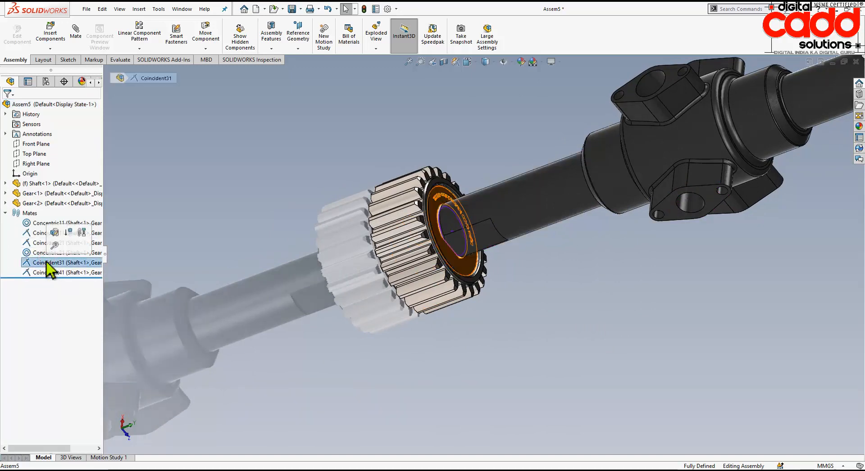
pyautogui.click(81, 232)
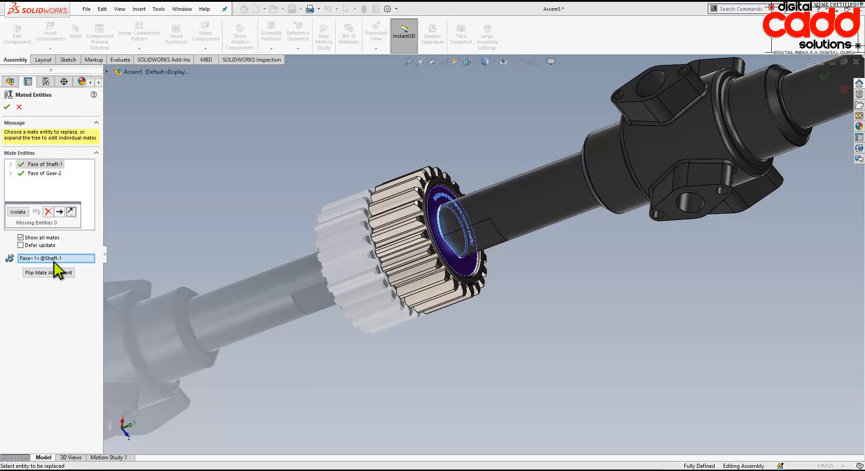
pyautogui.click(44, 273)
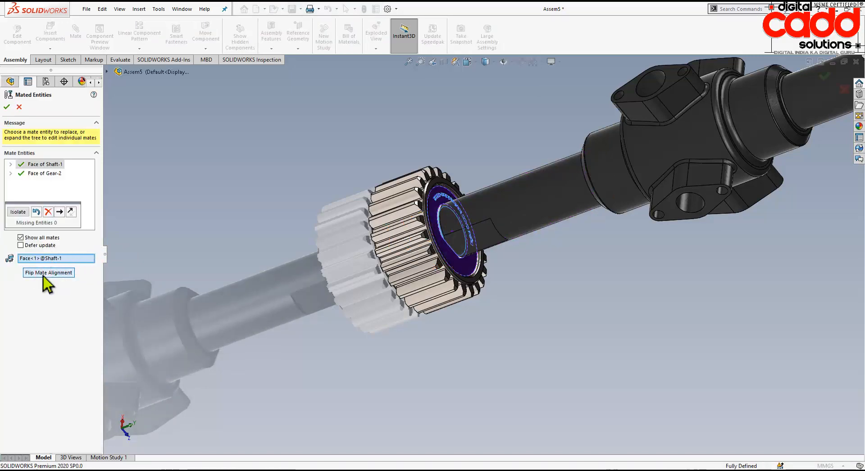
pyautogui.click(43, 273)
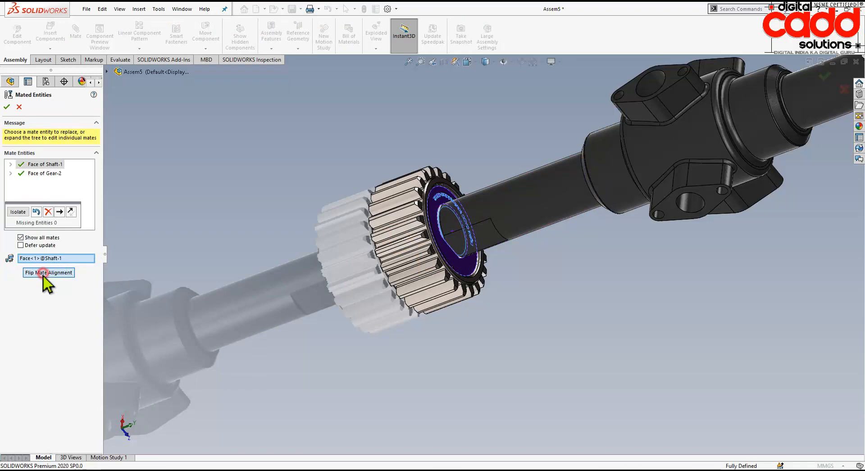
pyautogui.moveTo(624, 321); pyautogui.dragTo(668, 299, button='middle')
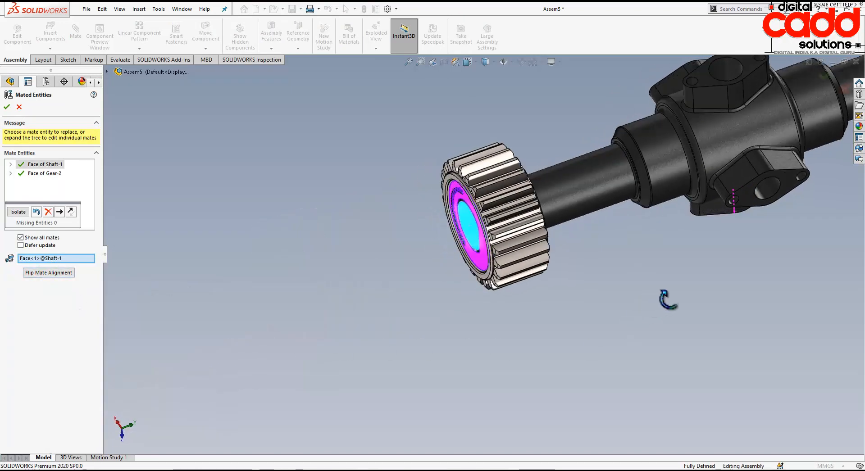
pyautogui.click(5, 109)
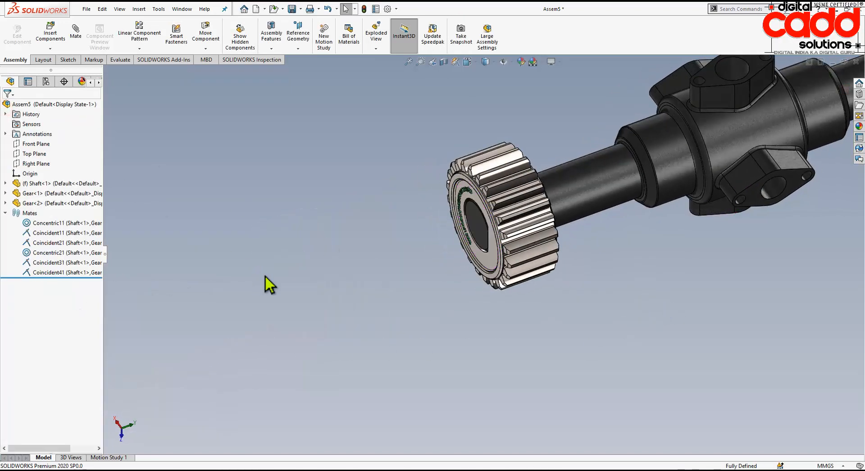
# Step: Inspect the orientation of both gears on the two ends of the shaft
pyautogui.scroll(4, 239, 296)
pyautogui.scroll(-4, 607, 183)
pyautogui.moveTo(608, 186); pyautogui.dragTo(558, 378, button='middle')
pyautogui.scroll(3, 561, 386)
pyautogui.scroll(-3, 699, 276)
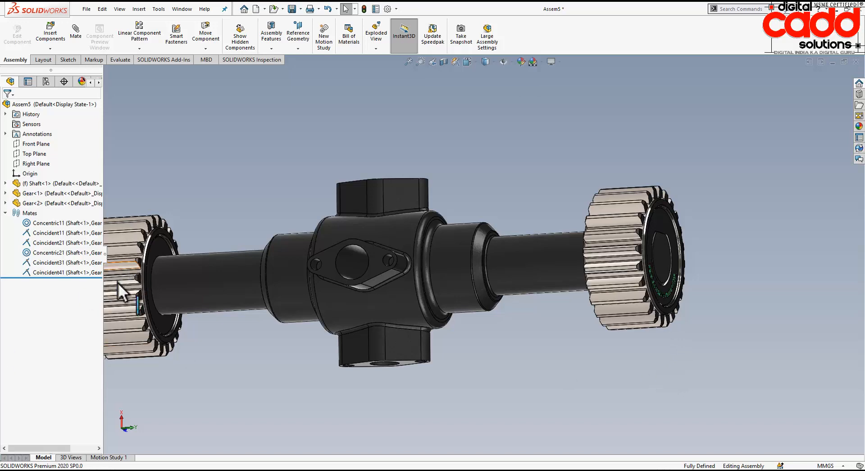
pyautogui.scroll(2, 464, 323)
pyautogui.moveTo(391, 258); pyautogui.dragTo(624, 351, button='middle')
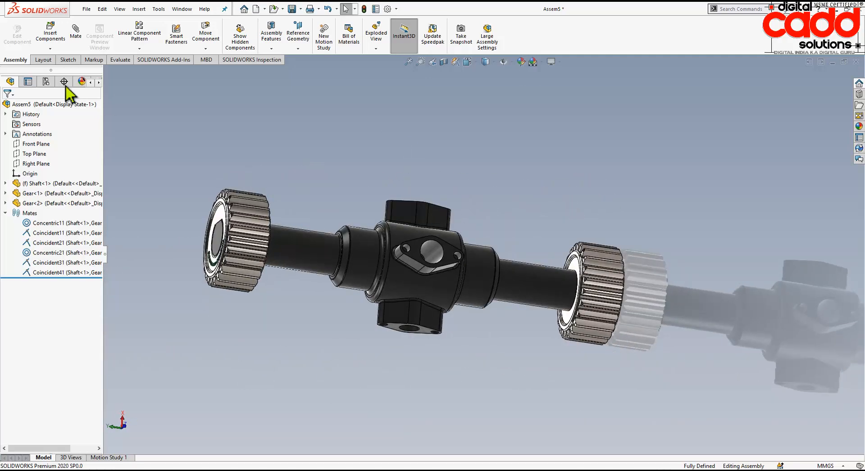
pyautogui.click(297, 51)
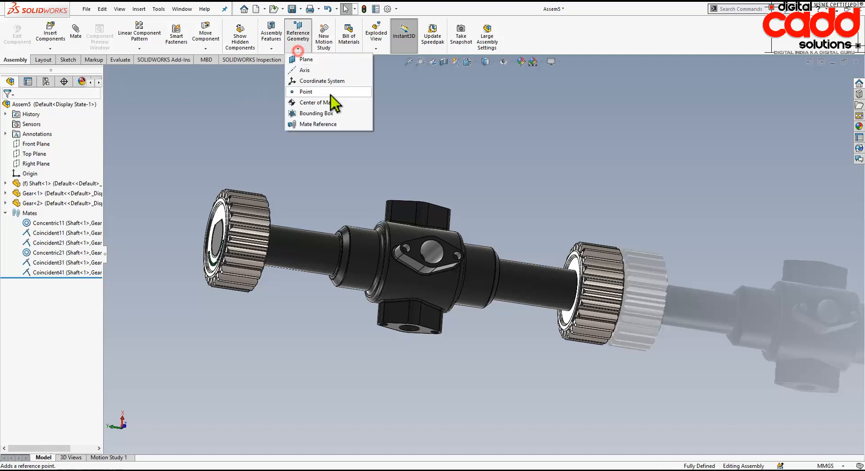
pyautogui.click(329, 172)
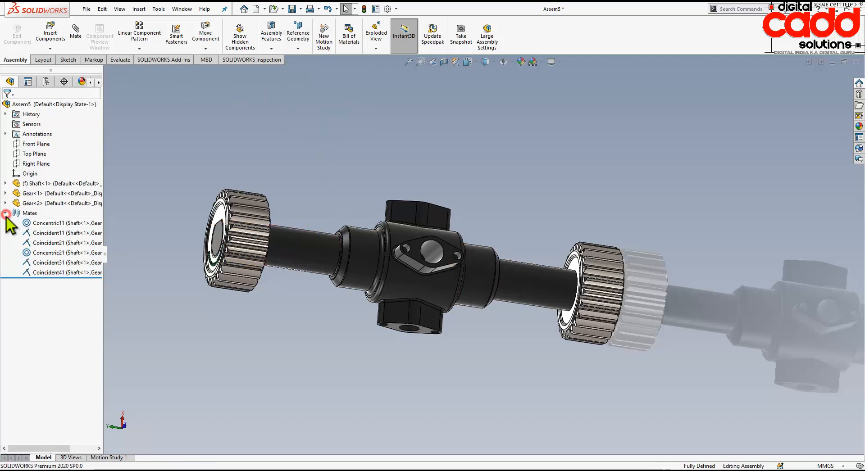
# Step: Collapse the assembly's mates list and examine the shaft with both mounted gears from several sides
pyautogui.click(5, 213)
pyautogui.moveTo(481, 380); pyautogui.dragTo(597, 218, button='middle')
pyautogui.scroll(-2, 420, 246)
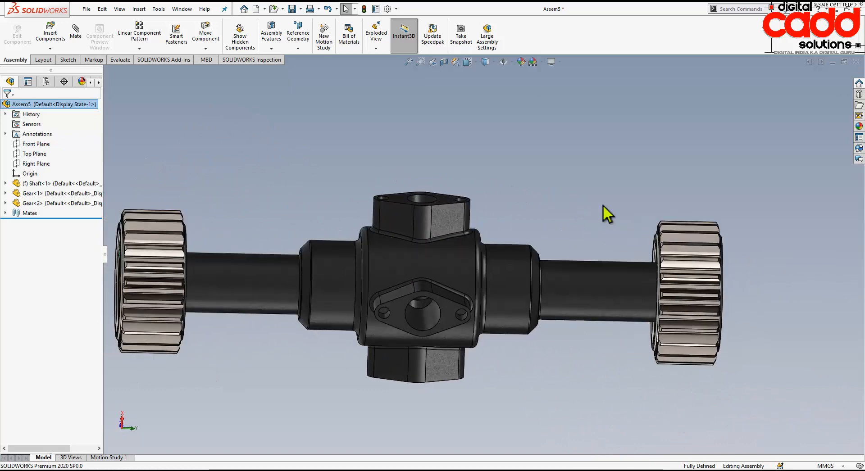
pyautogui.scroll(3, 484, 300)
pyautogui.scroll(-2, 363, 282)
pyautogui.moveTo(417, 321); pyautogui.dragTo(677, 285, button='middle')
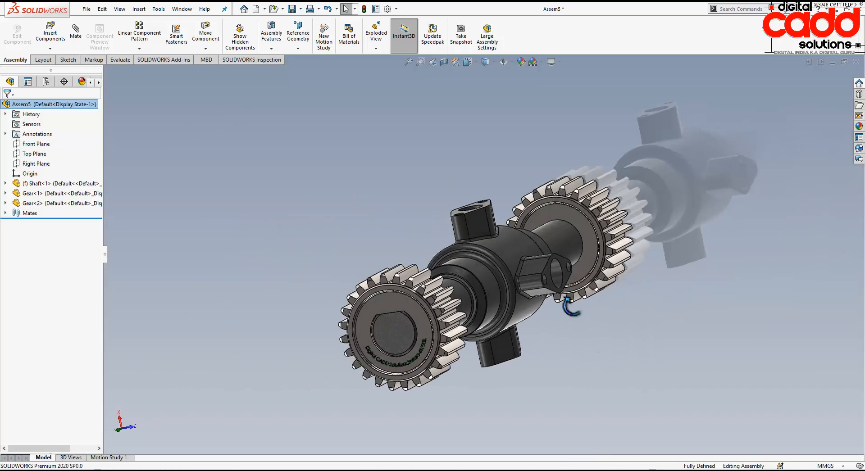
pyautogui.moveTo(569, 306); pyautogui.dragTo(554, 328, button='middle')
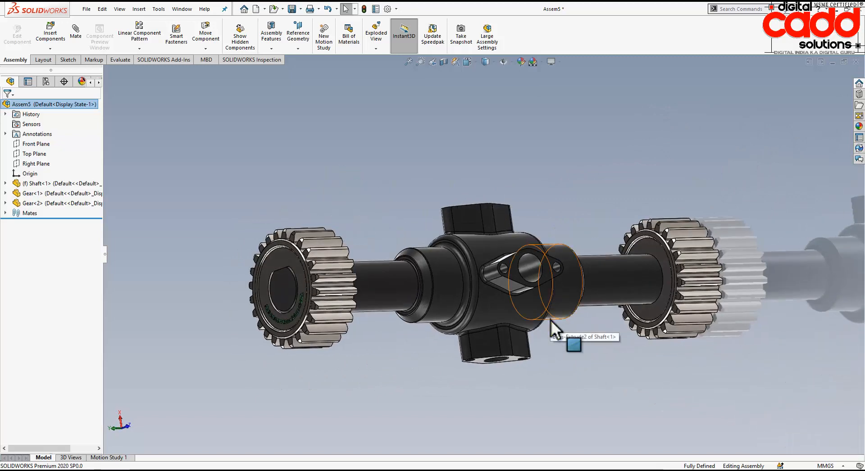
pyautogui.moveTo(574, 362); pyautogui.dragTo(561, 345, button='middle')
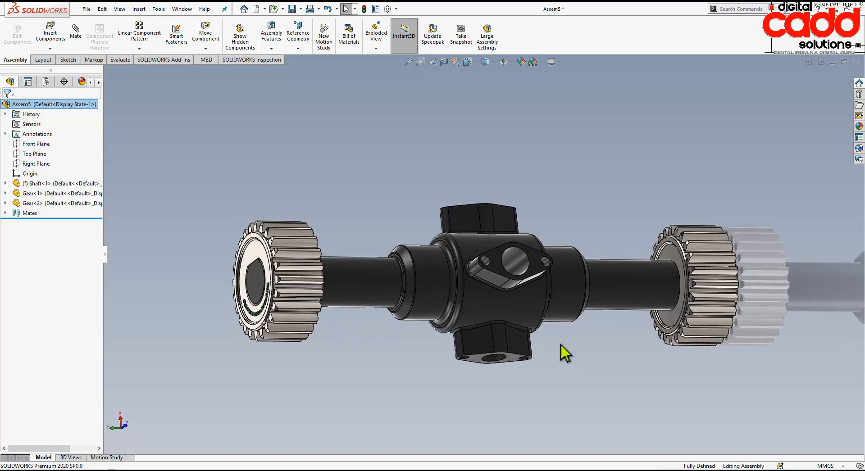